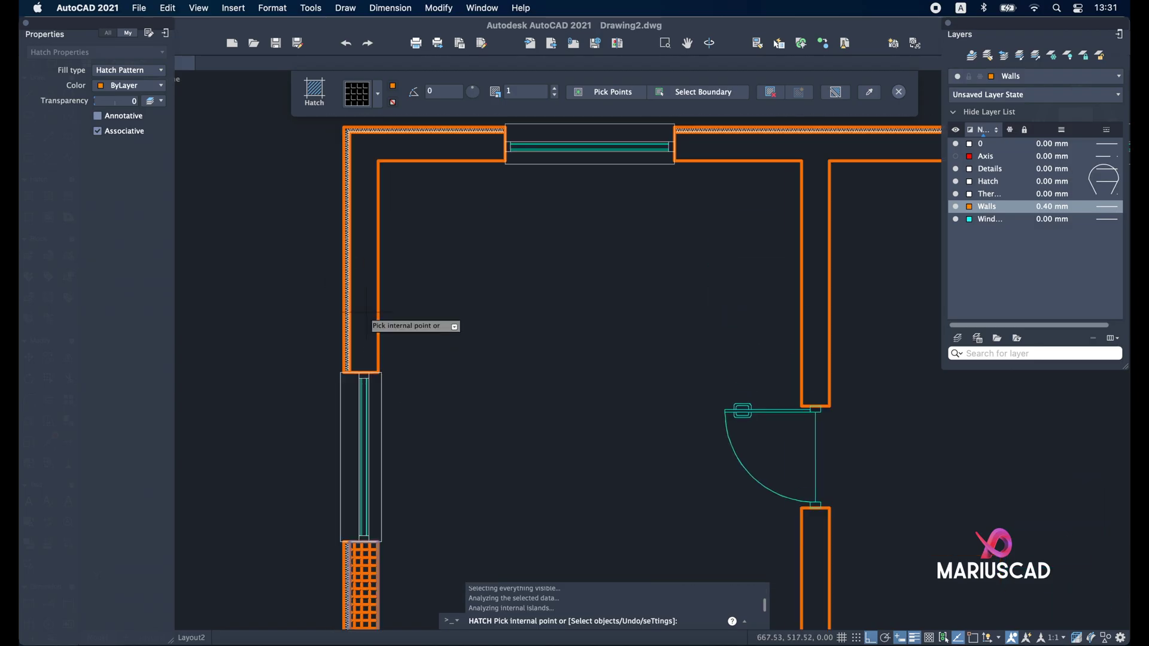
Step: Hatch the wall outlines and subtract the rounded solid to cut the slot through the part
click(419, 141)
click(712, 157)
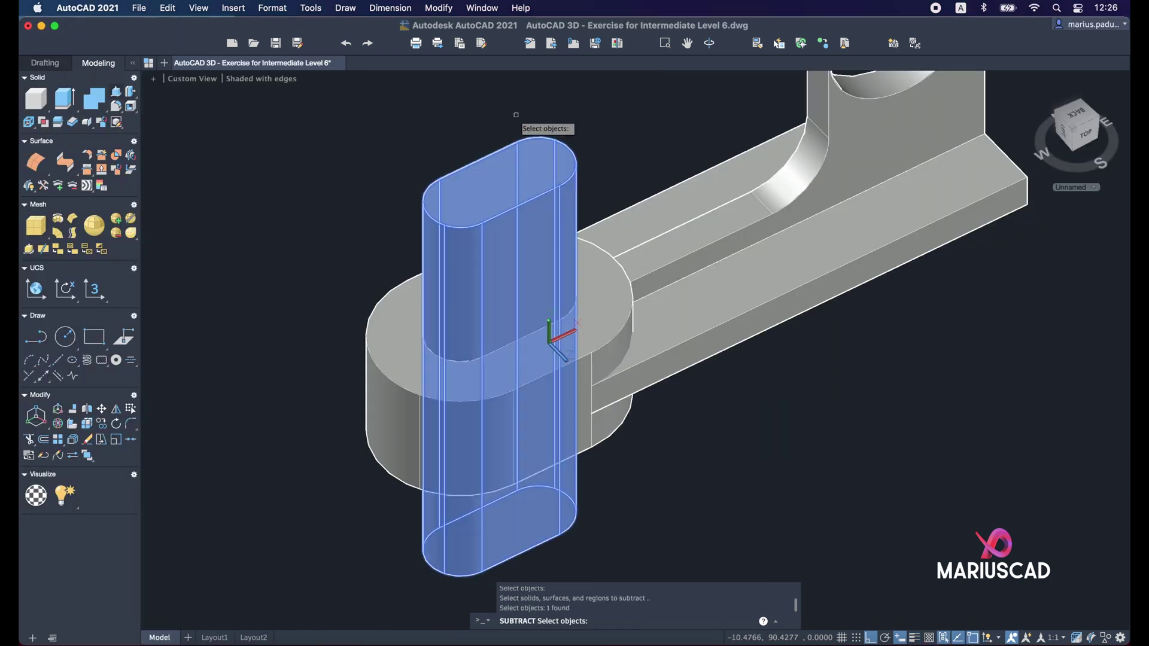
key(Return)
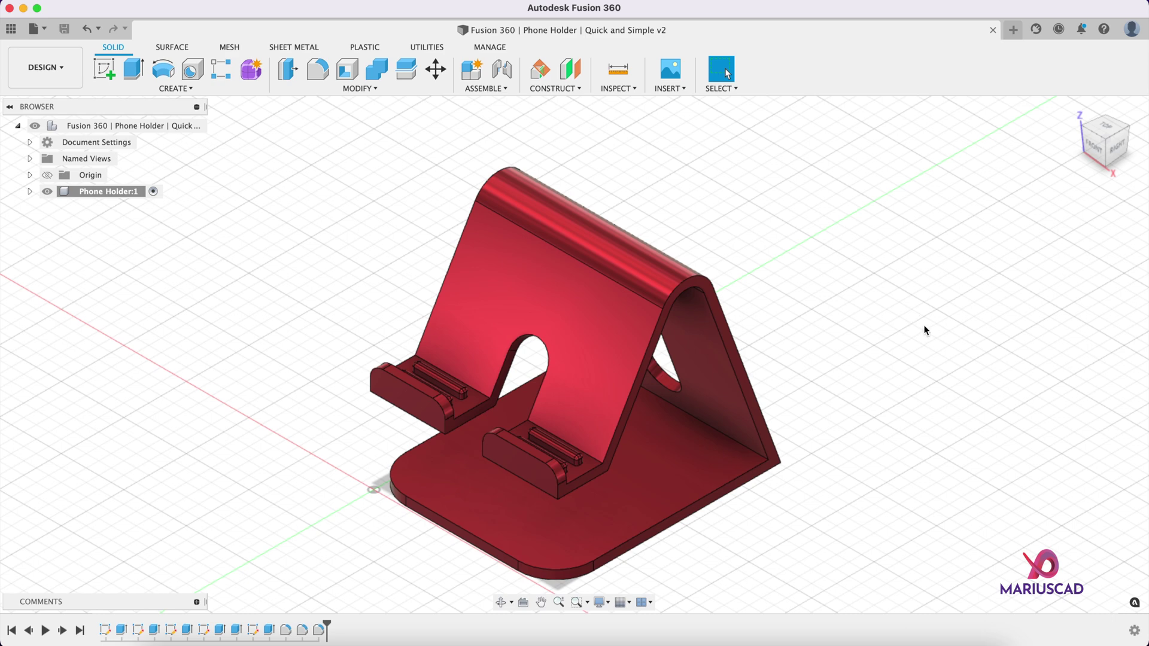
Step: Orbit the finished red phone holder to inspect its right side and underside
shift+middle_drag(925, 329, 859, 354)
shift+middle_drag(867, 395, 846, 300)
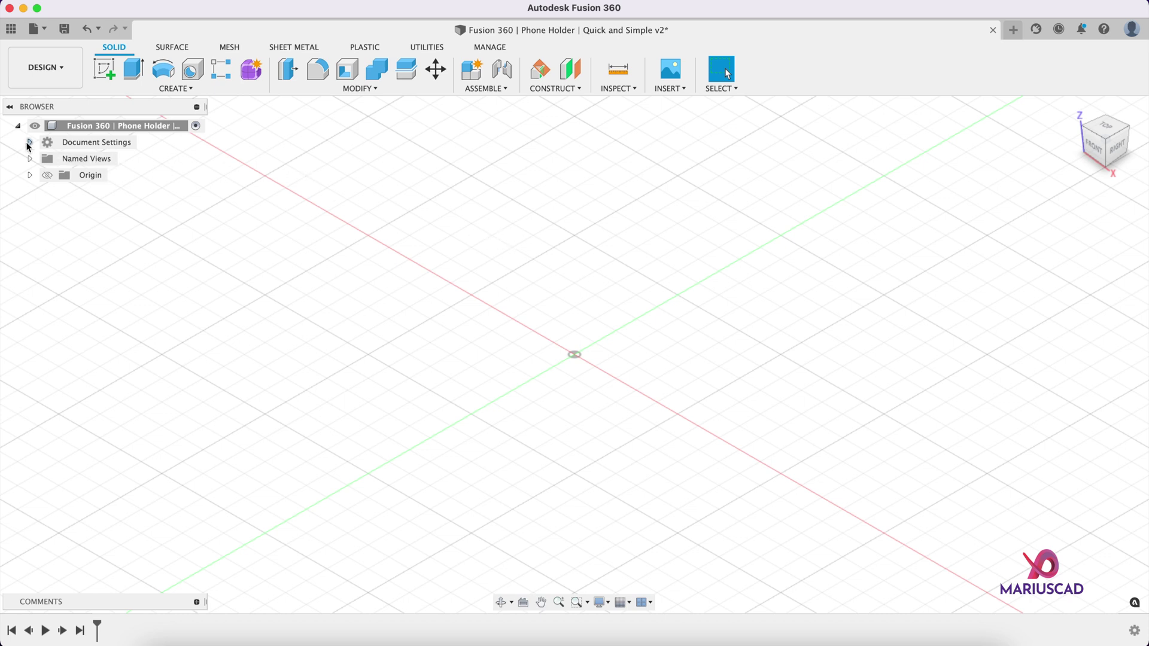
Step: Verify cm units, then create and activate a new component named 'Phone Holder'
click(29, 142)
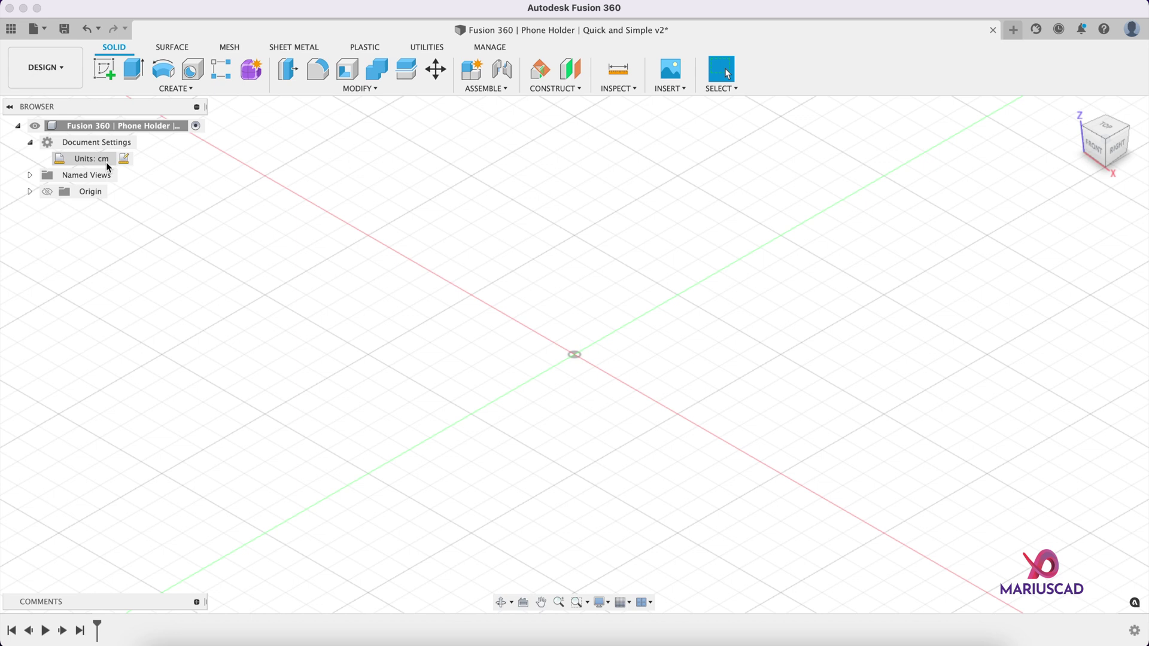
click(30, 143)
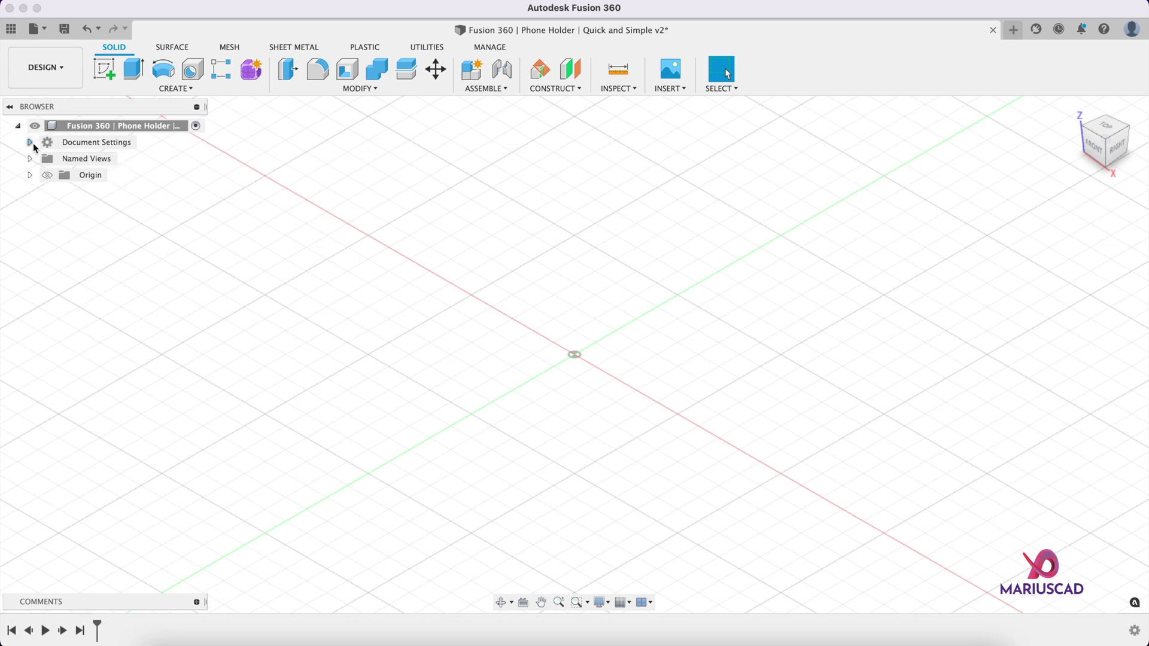
click(179, 89)
click(149, 108)
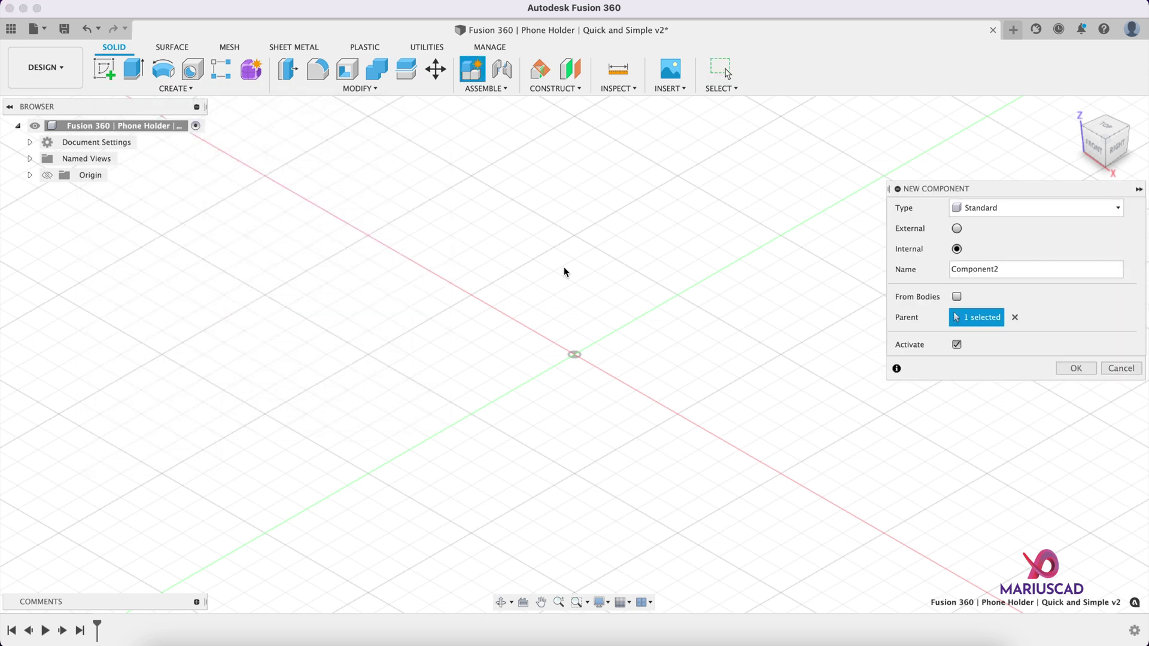
click(1016, 270)
drag(1016, 270, 882, 278)
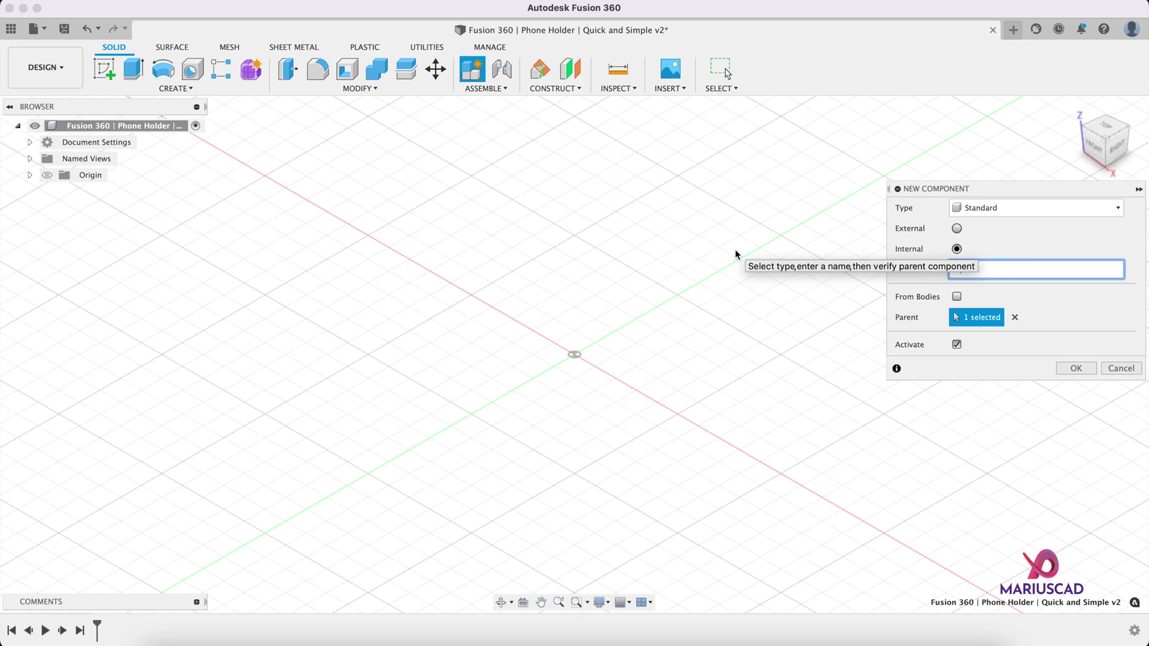
text(Phone Holder)
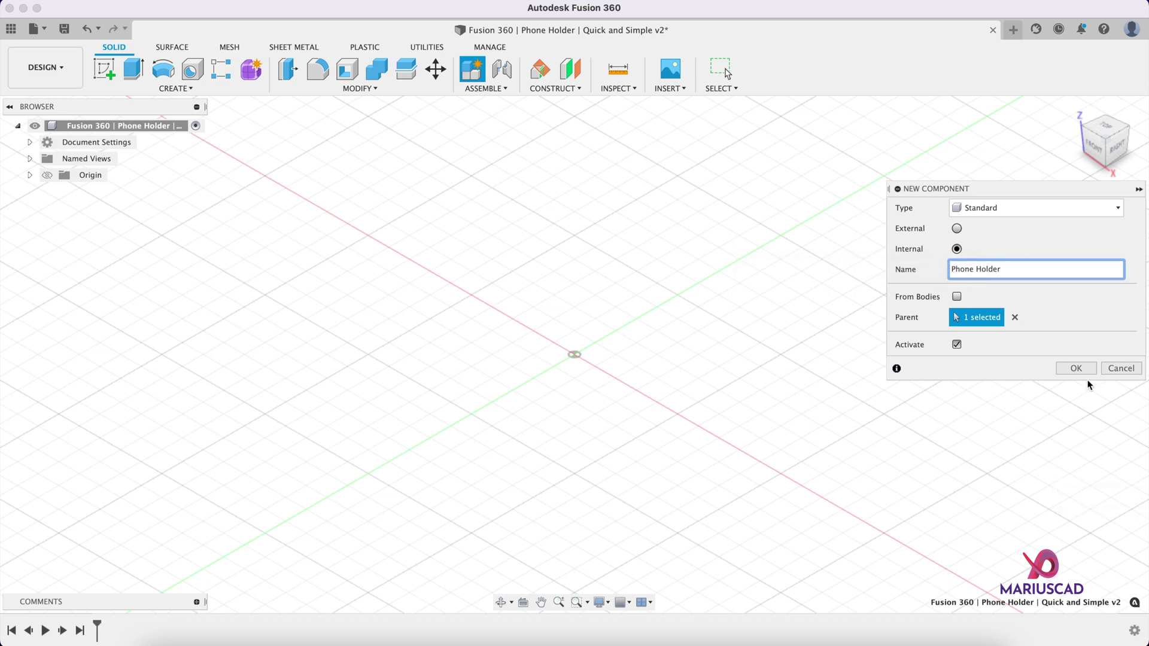
click(1076, 369)
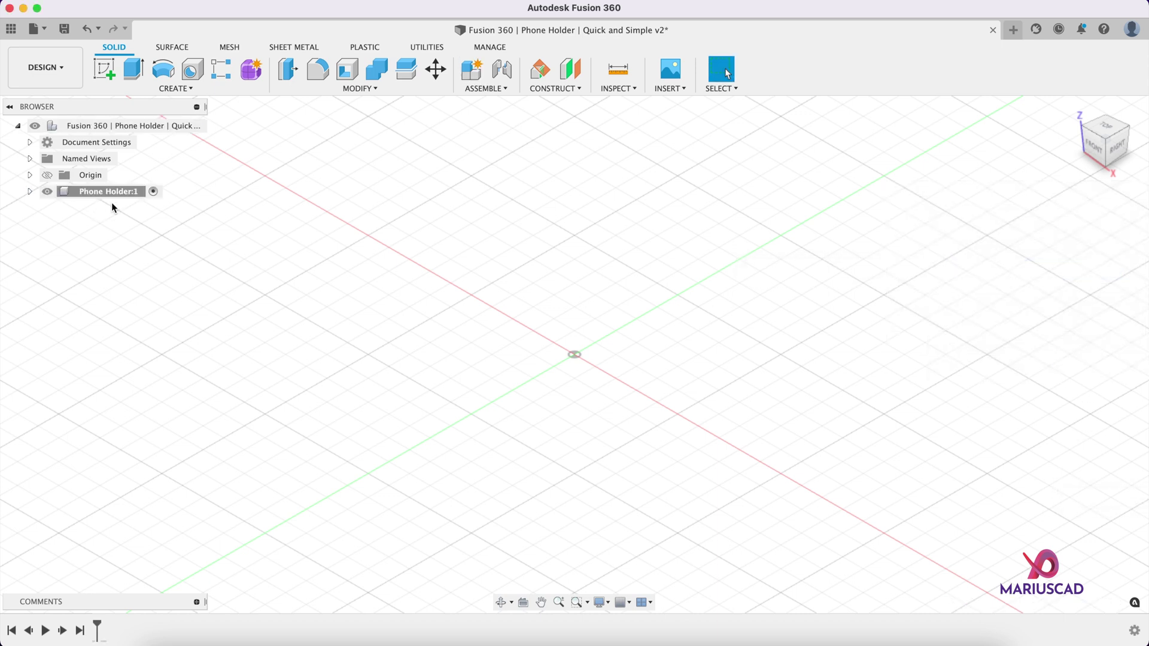
click(149, 198)
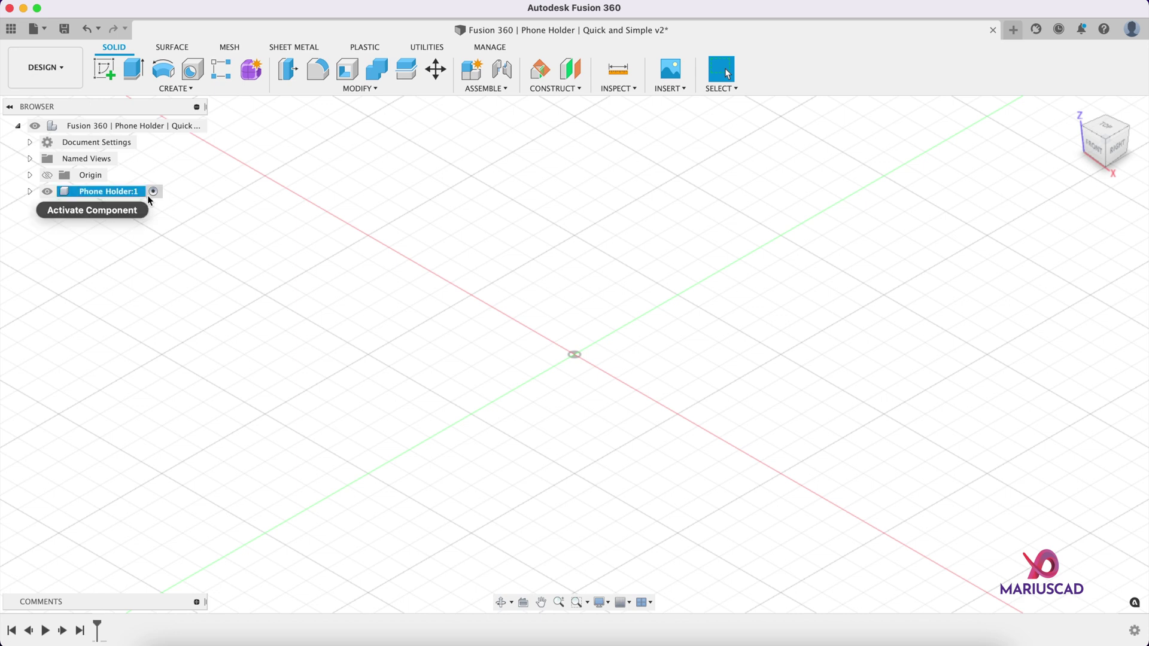
click(177, 239)
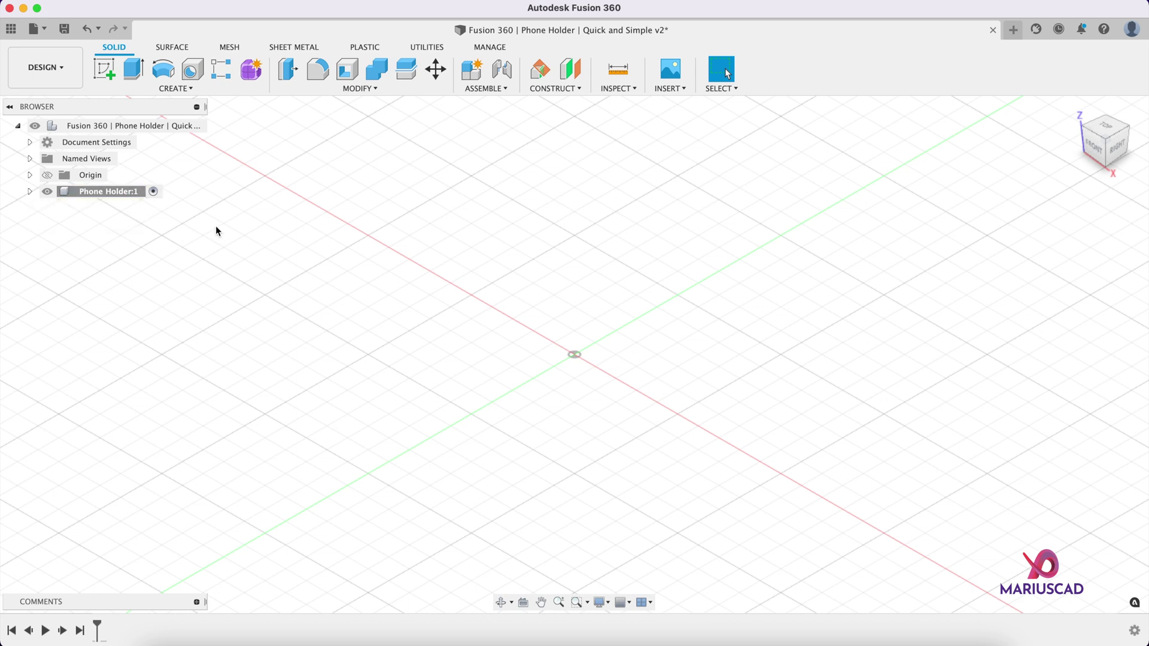
Step: Start a sketch on the vertical YZ origin plane, viewed straight from the right
click(104, 69)
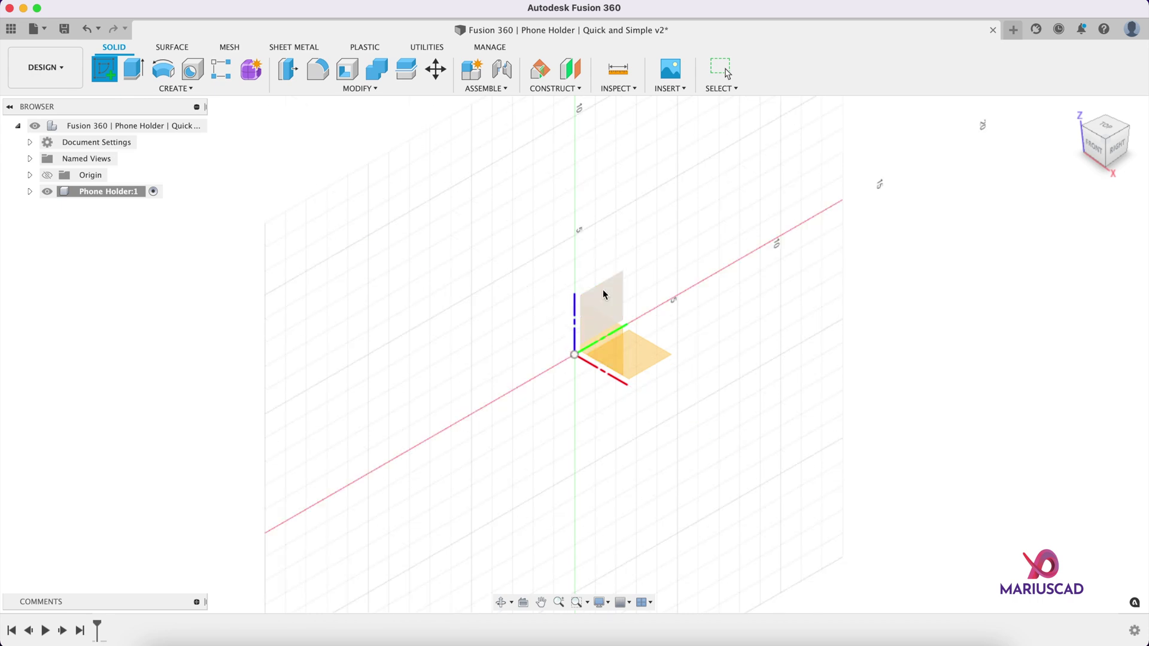
click(619, 290)
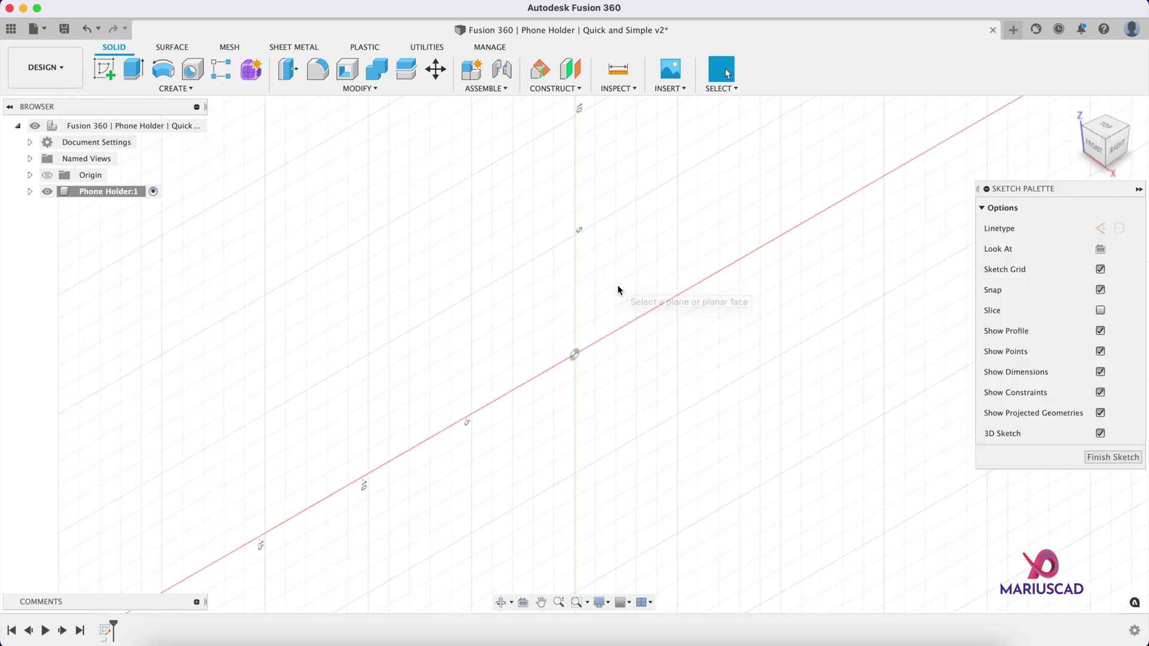
click(1121, 150)
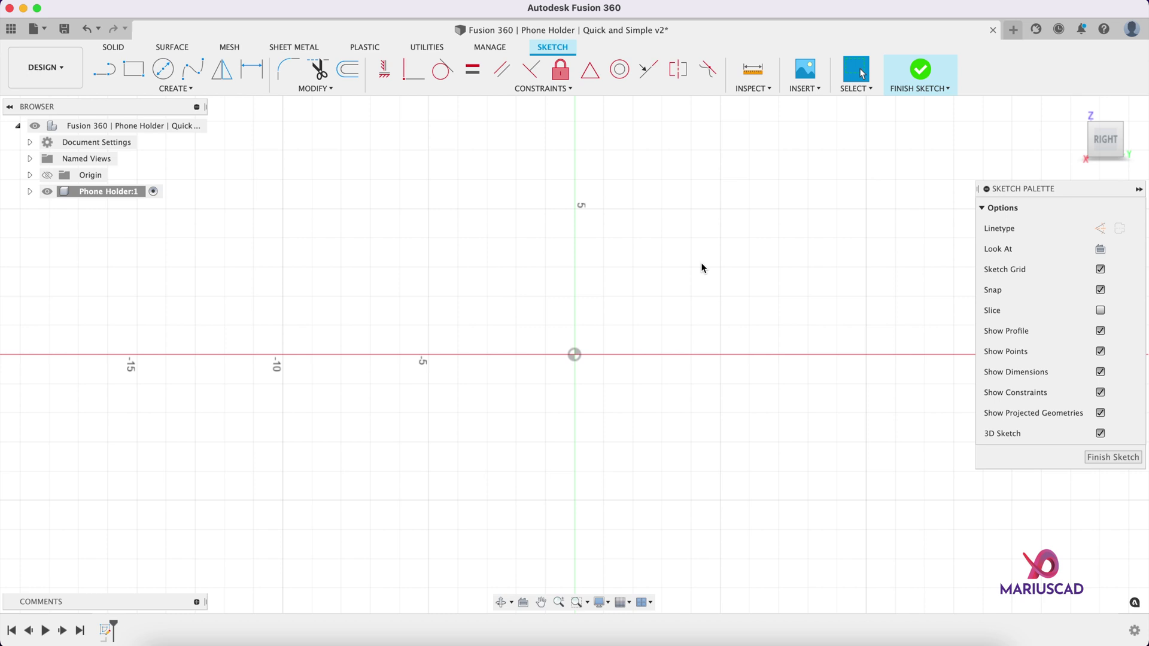
Step: Draw an 8.5 cm base line from the origin and a 7.5 cm line at 110°
key(l)
click(574, 354)
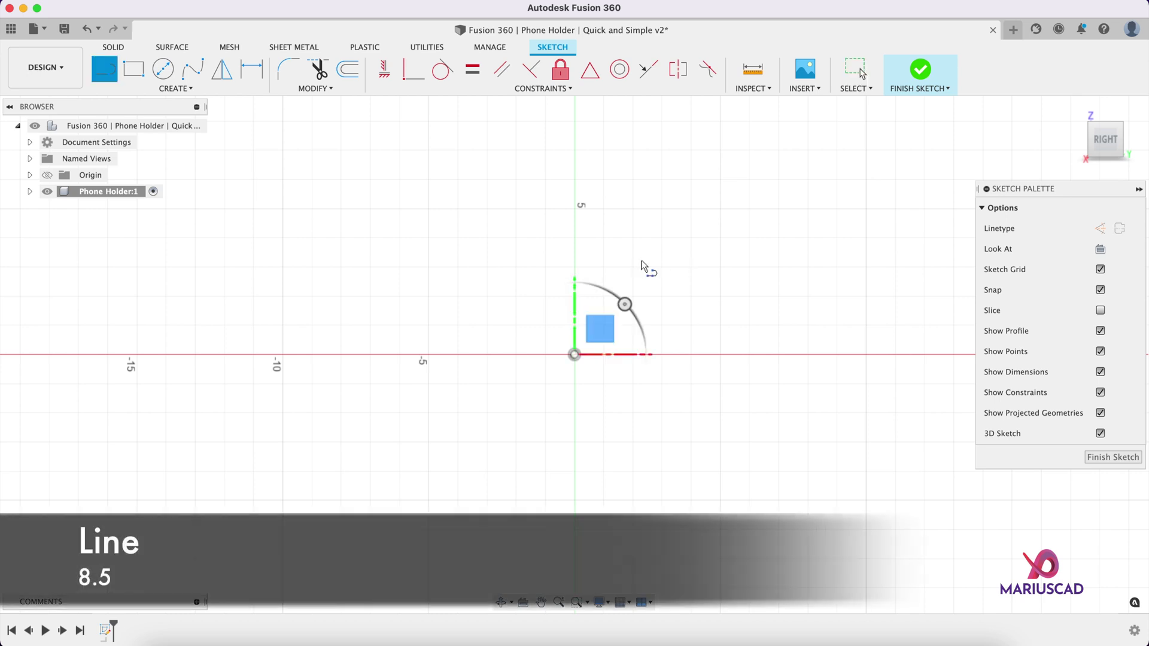
click(574, 355)
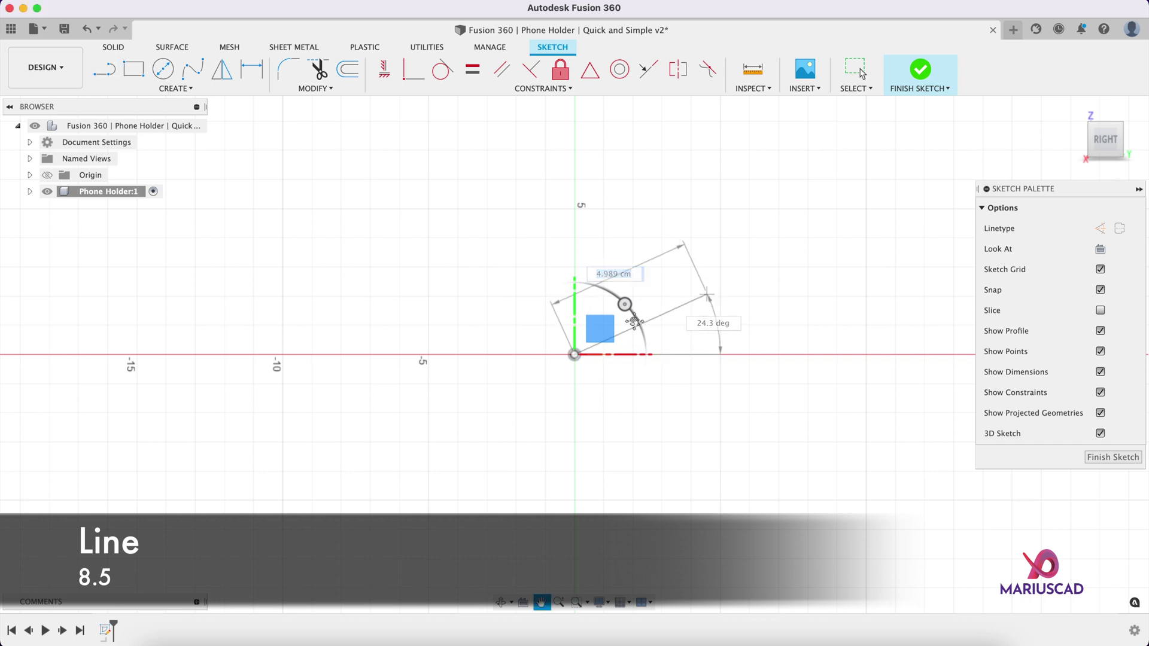
middle_drag(705, 295, 321, 382)
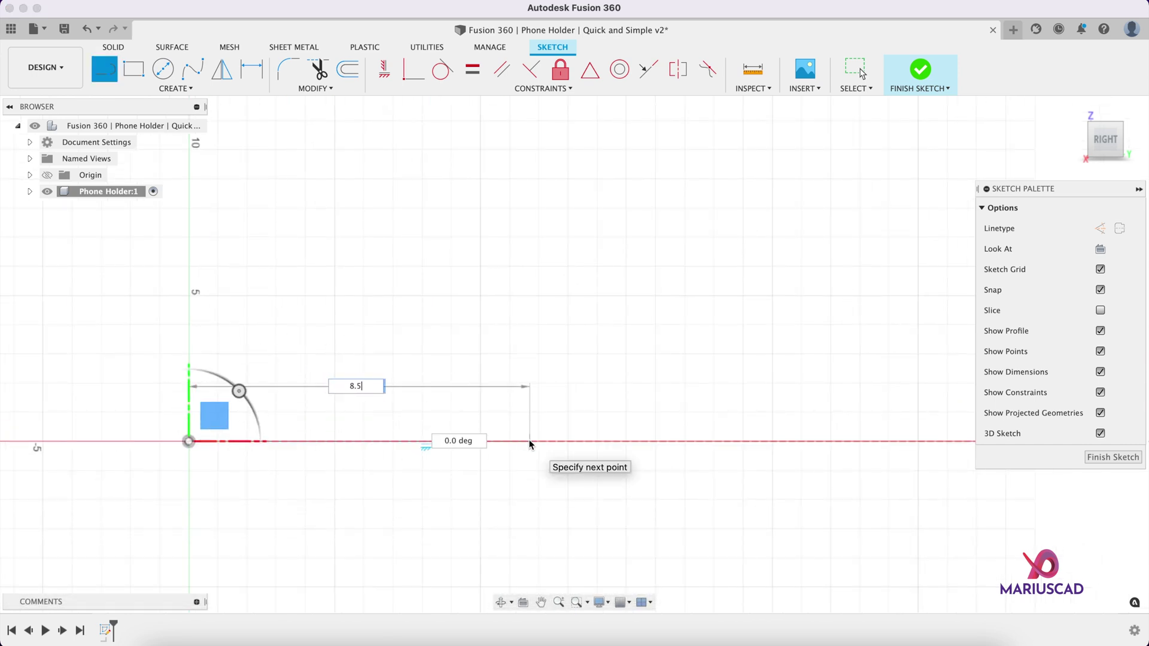
text(8.5)
key(Return)
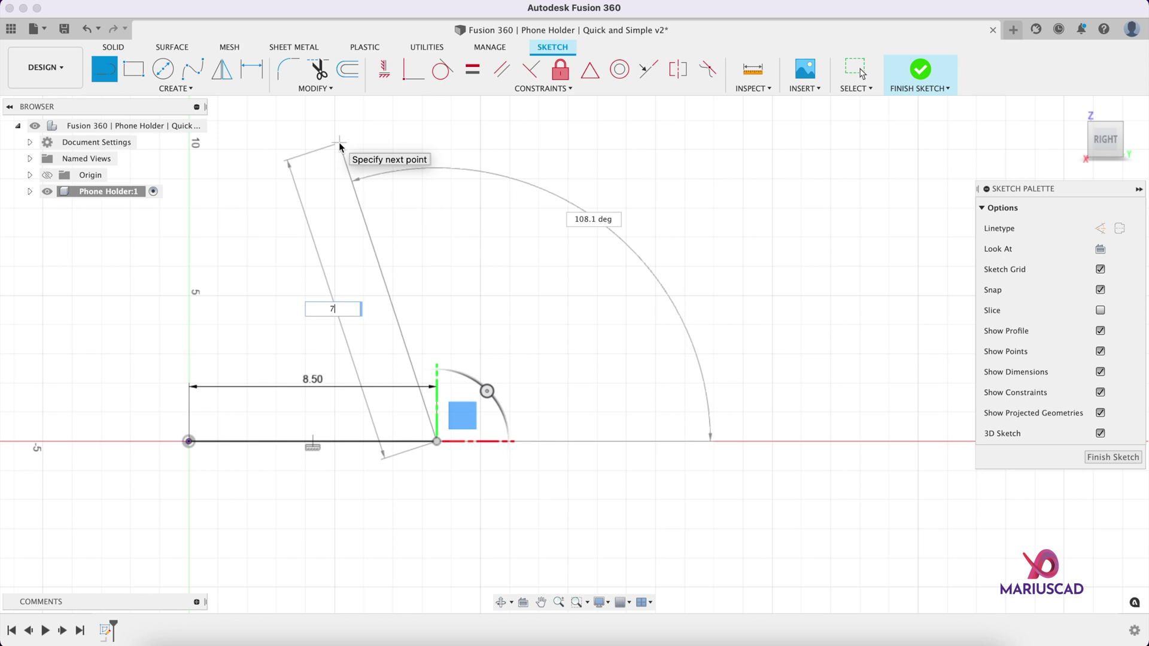
text(7.5)
key(Tab)
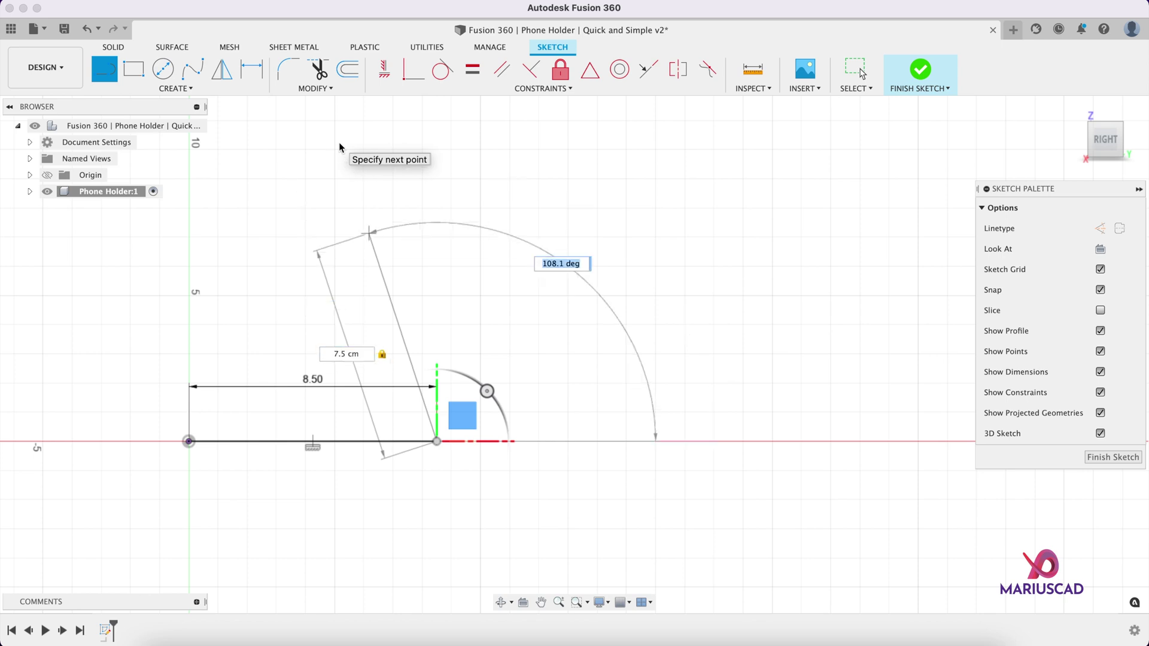
text(110)
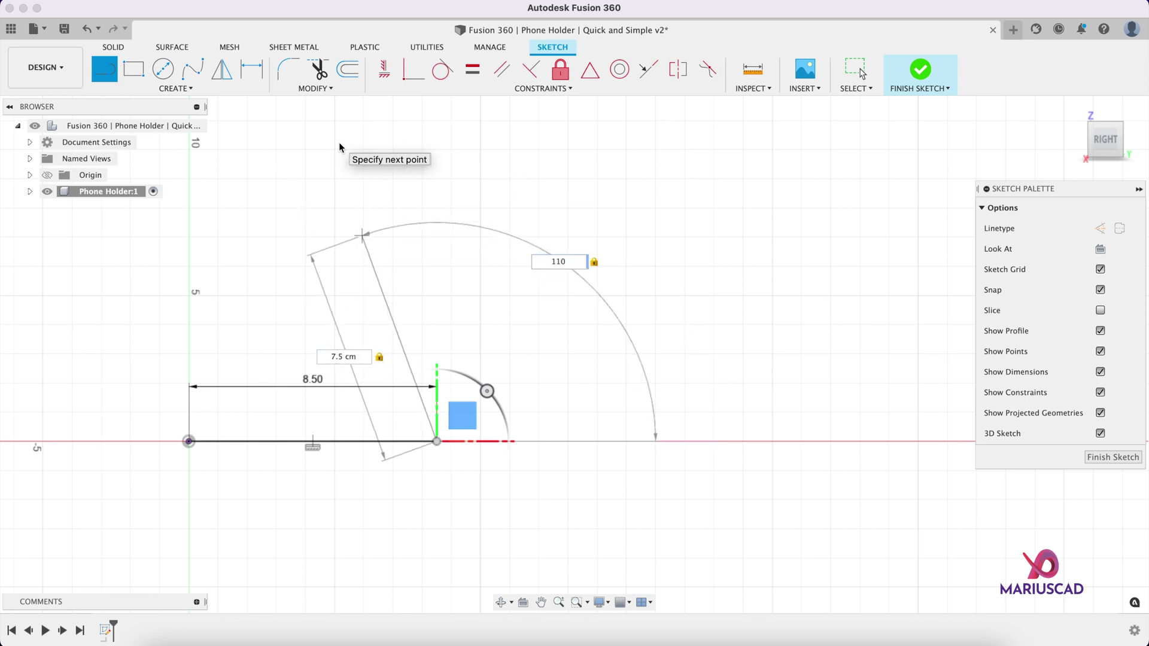
key(Return)
middle_drag(515, 316, 657, 307)
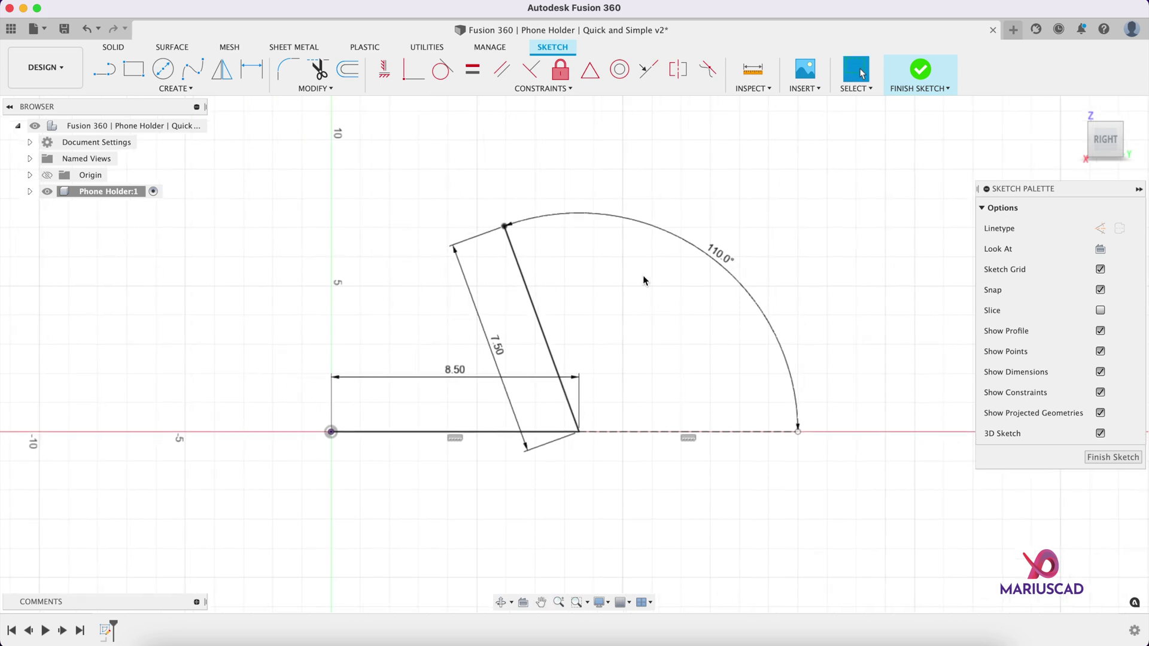
key(c)
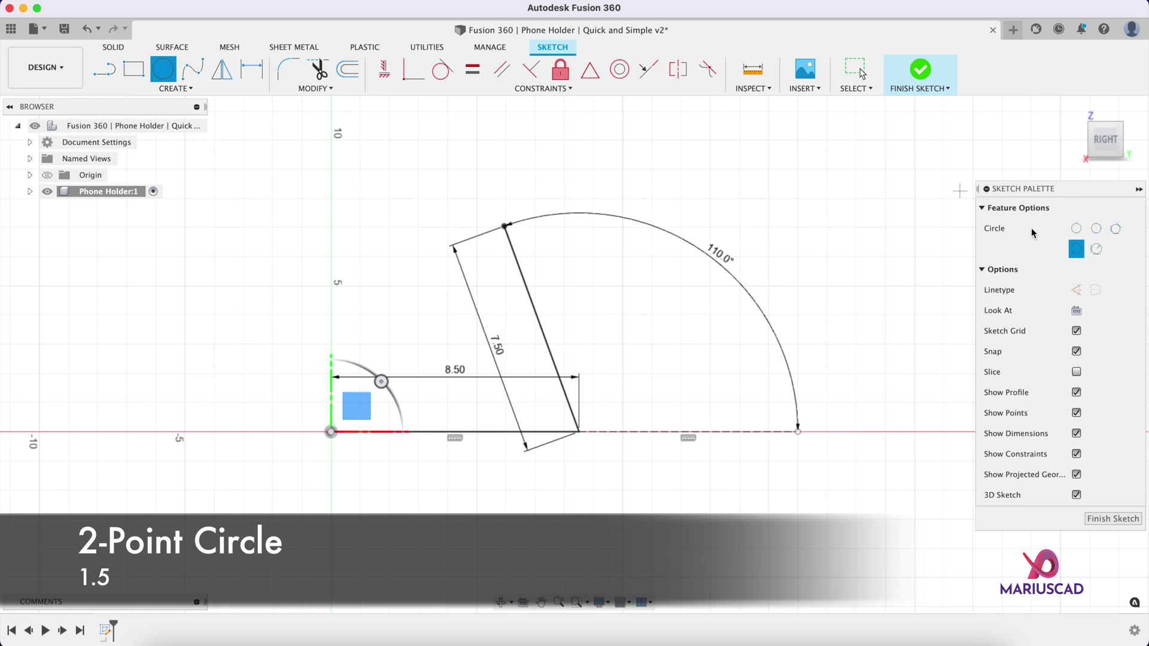
Step: Draw a 1.5 cm circle at the sloped line's top, tangent to the 7.5 cm line
click(1077, 229)
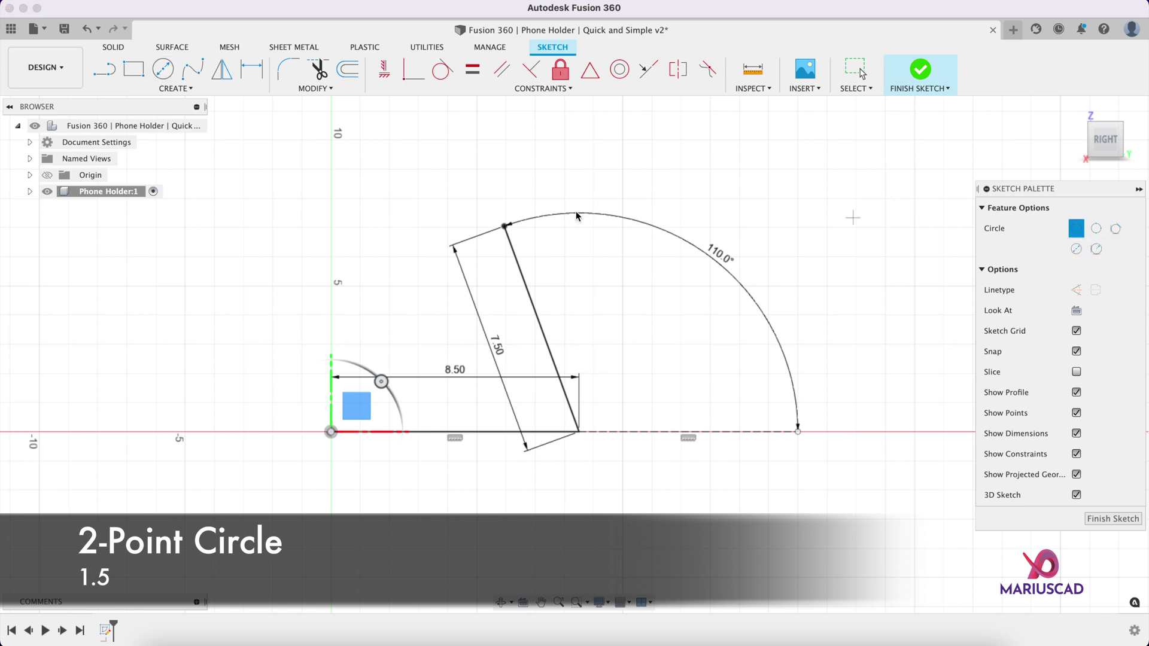
click(505, 227)
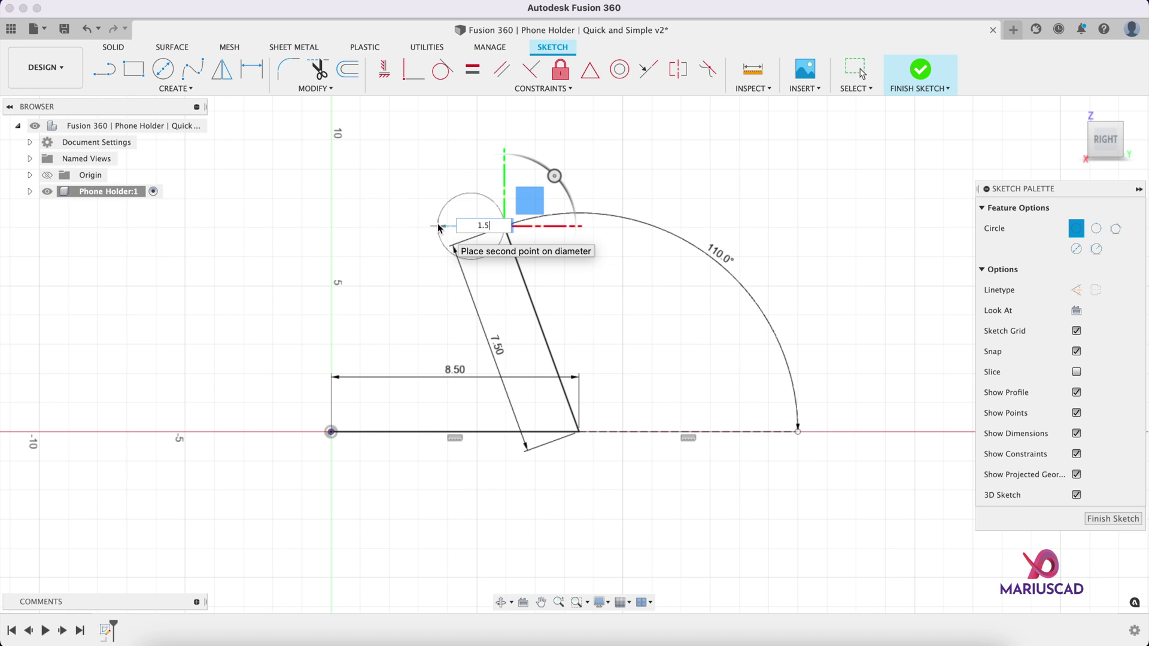
key(Return)
click(442, 69)
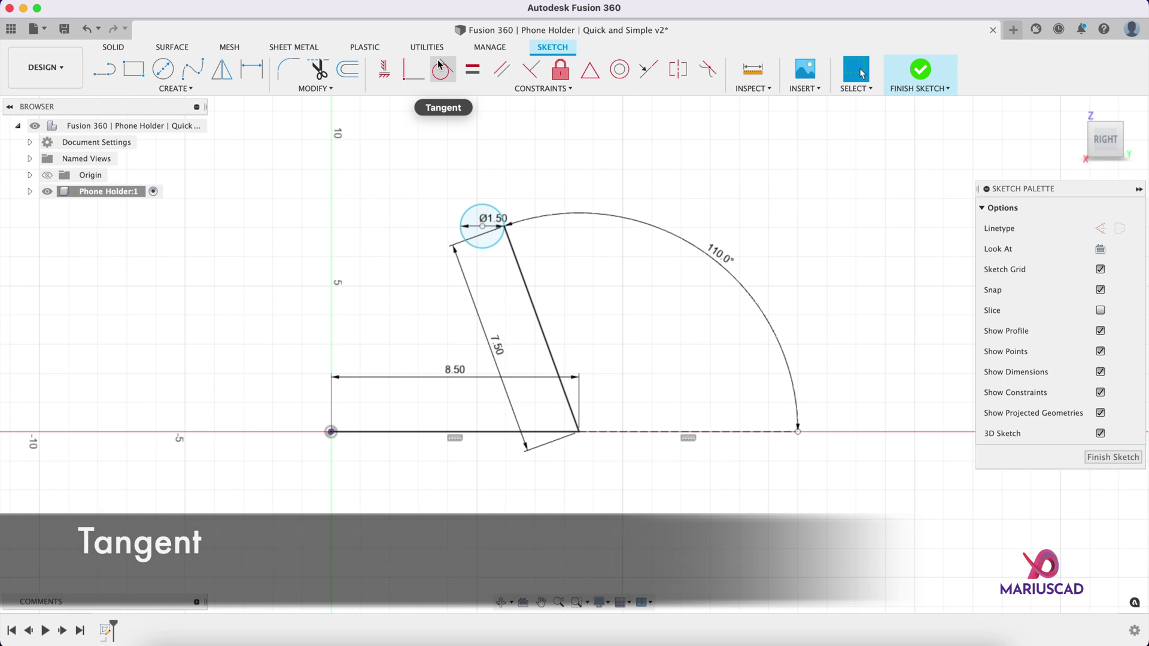
click(526, 287)
click(489, 216)
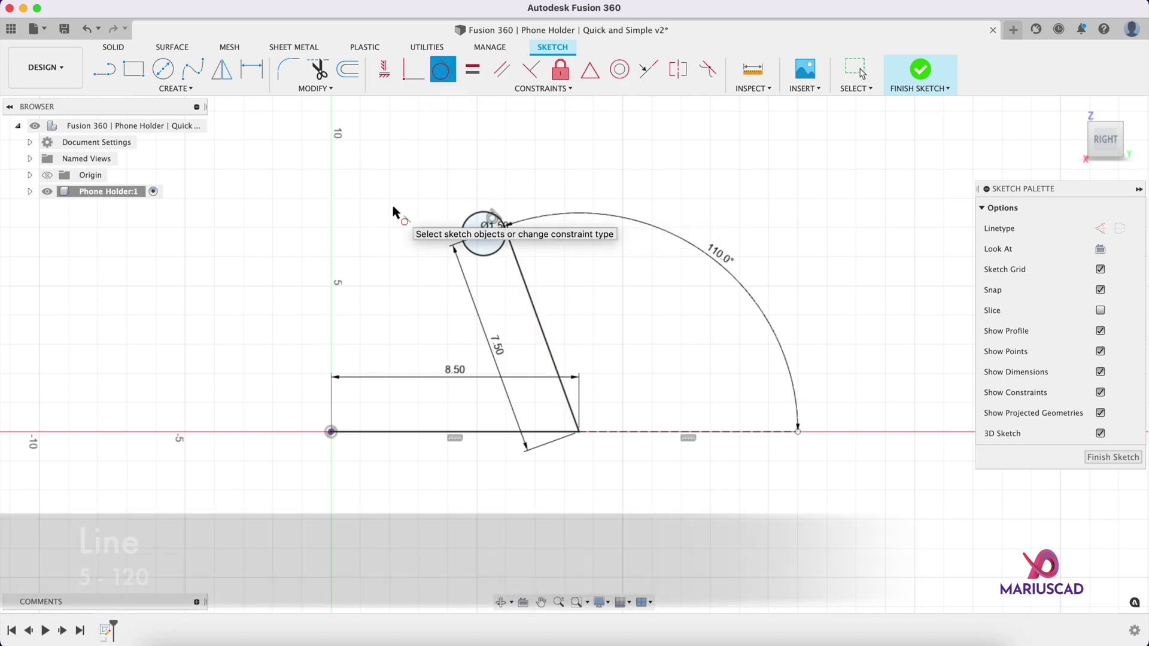
Step: Draw a 5 cm line at 120° beside the circle
key(l)
click(425, 256)
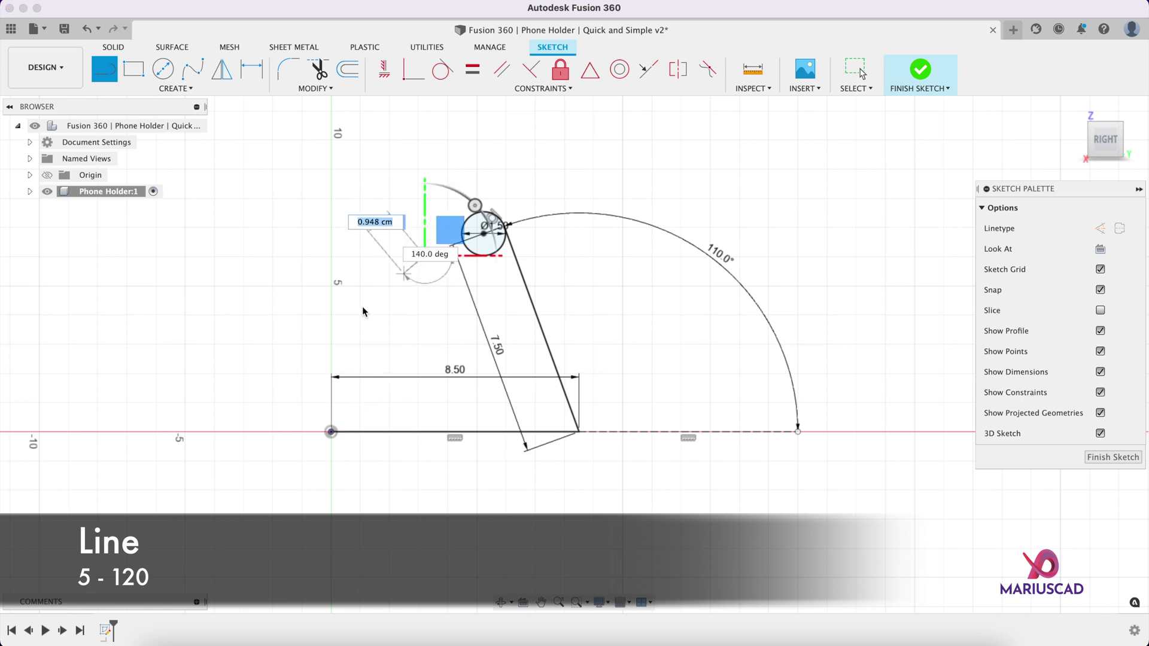
text(5)
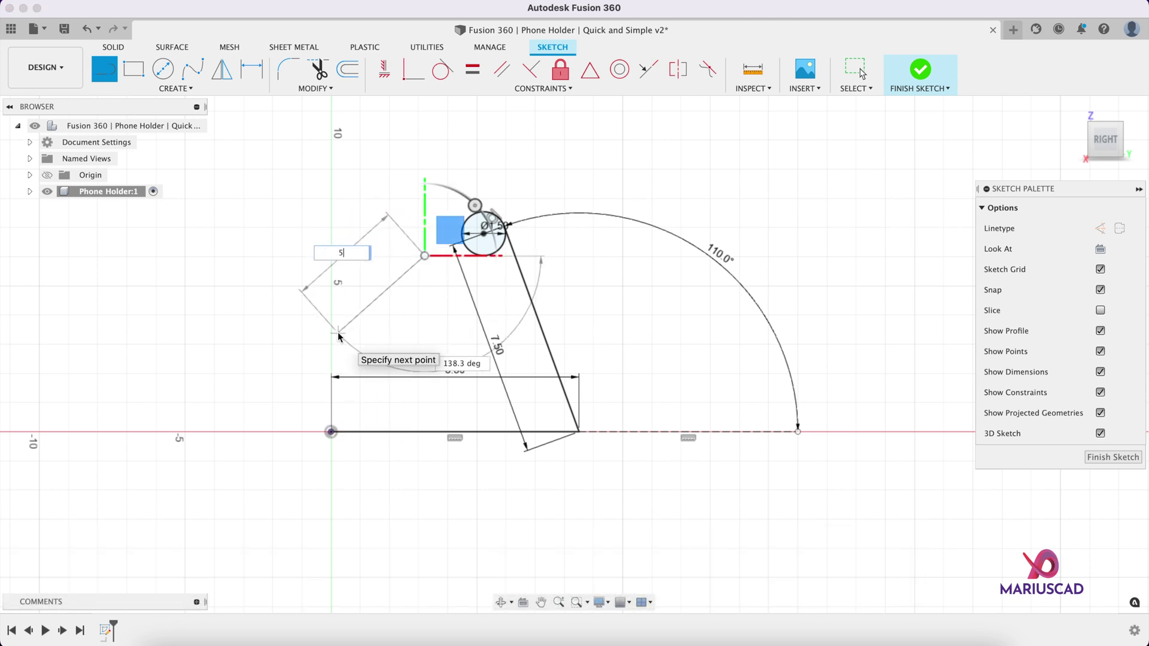
key(Tab)
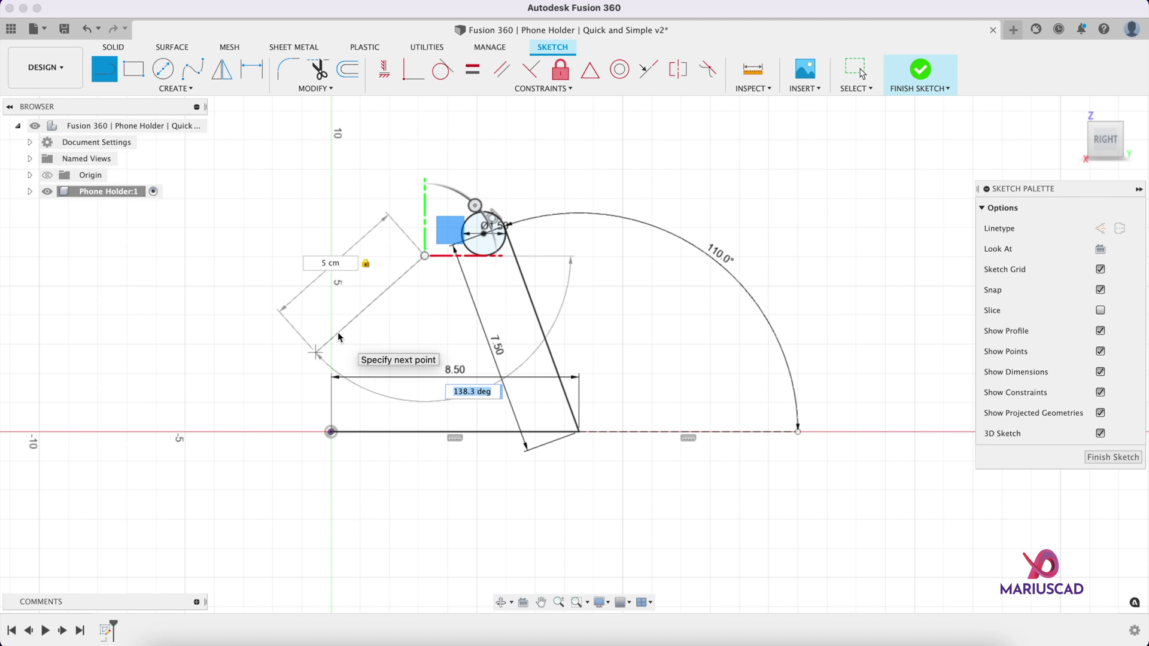
text(120)
key(Return)
key(Escape)
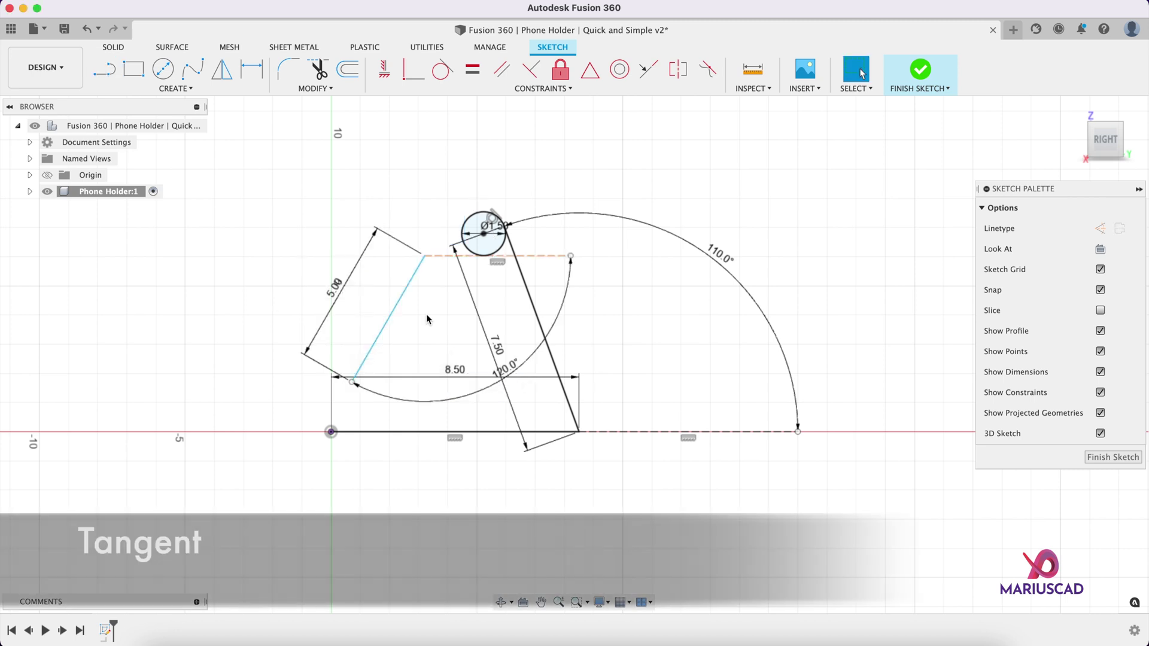
Step: Make the 5 cm line tangent to the circle with its top end coincident on it
click(441, 70)
click(410, 281)
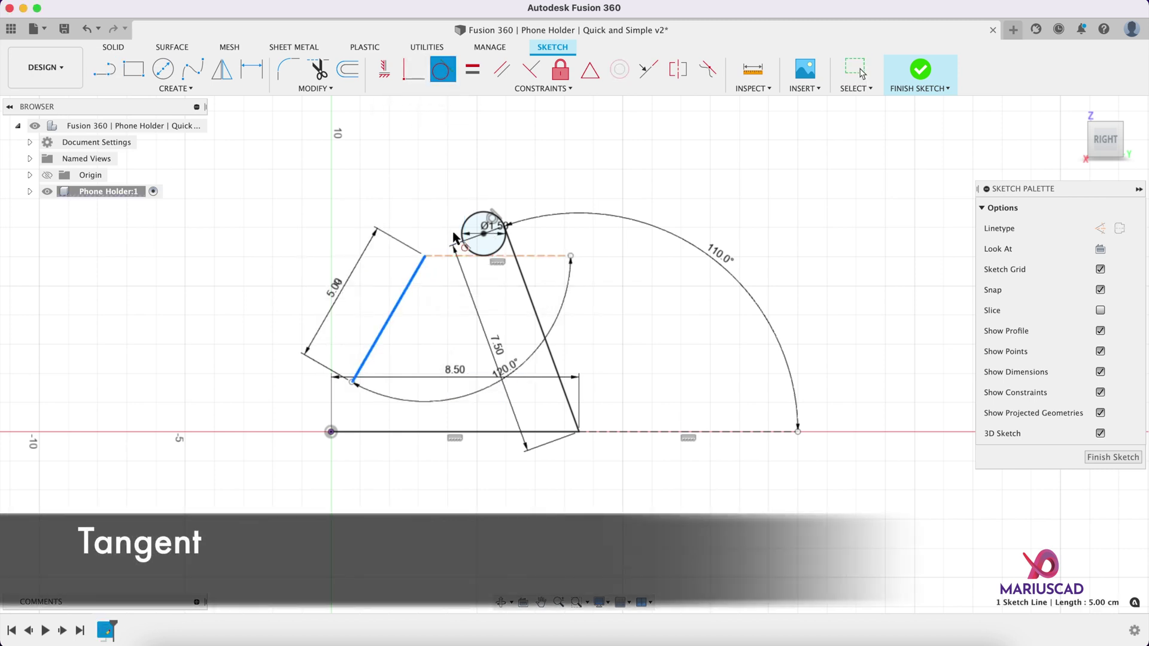
click(466, 230)
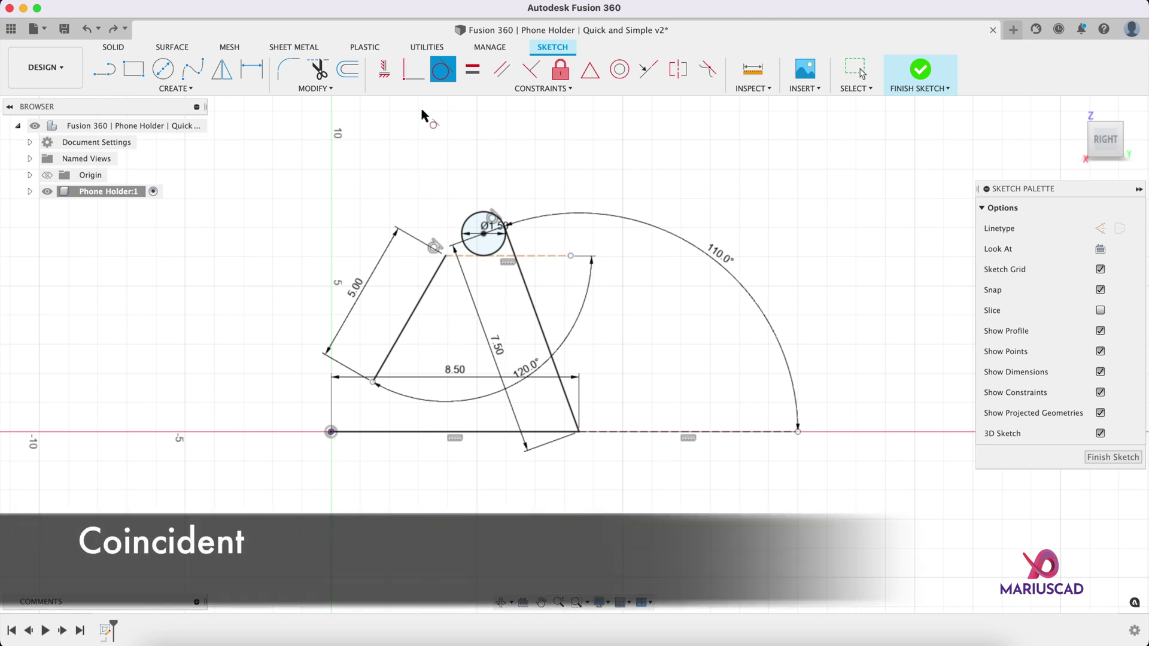
click(413, 75)
click(479, 224)
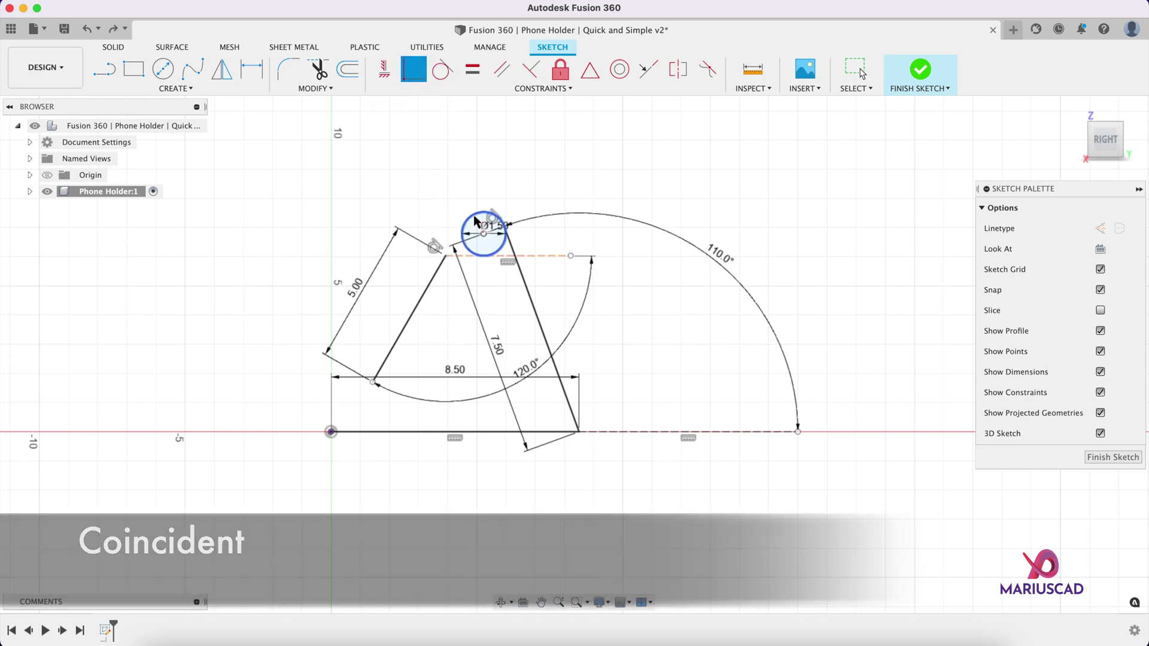
click(445, 257)
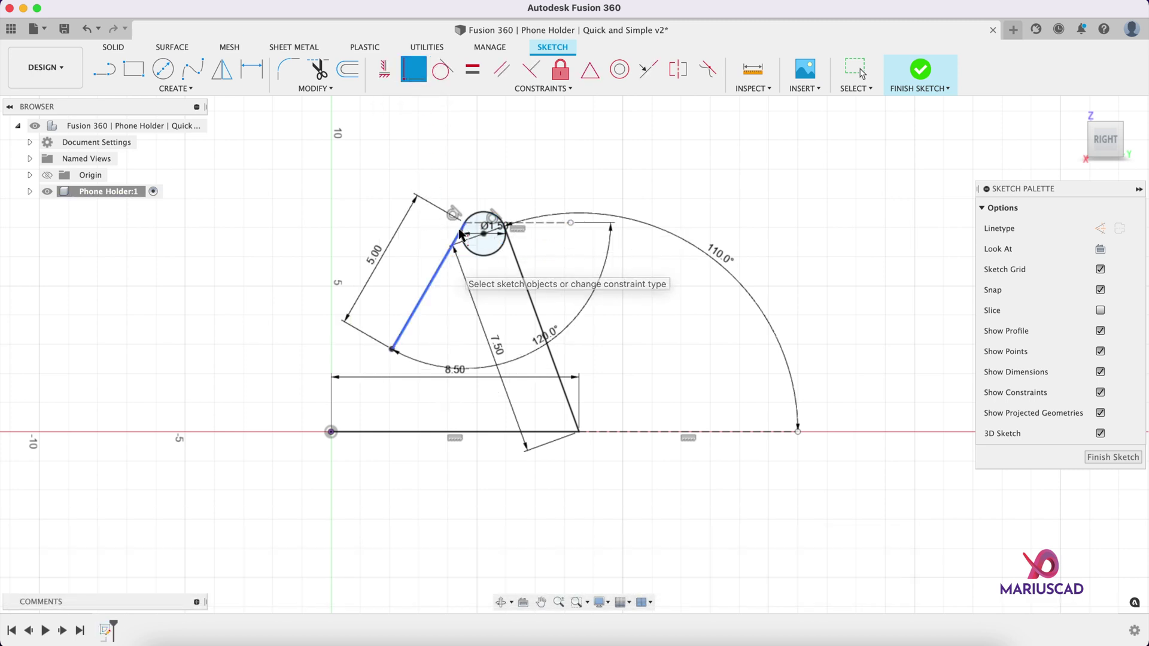
Step: Draw a 2 cm horizontal line and a 1 cm upright front lip from the slanted line's end
key(l)
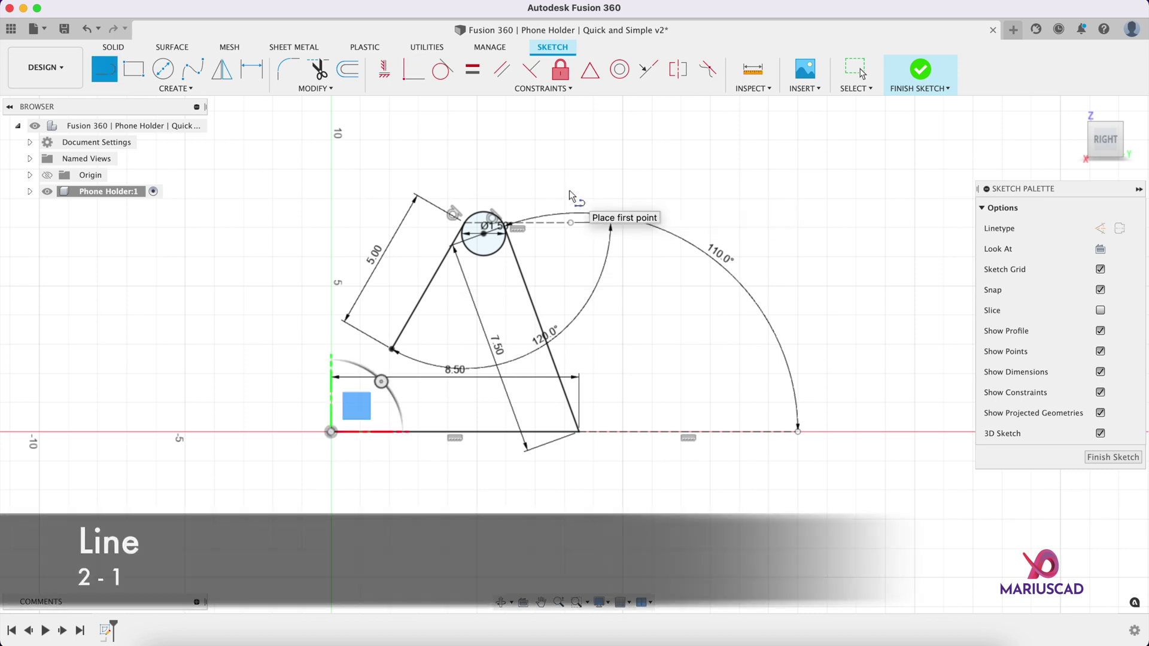
click(393, 349)
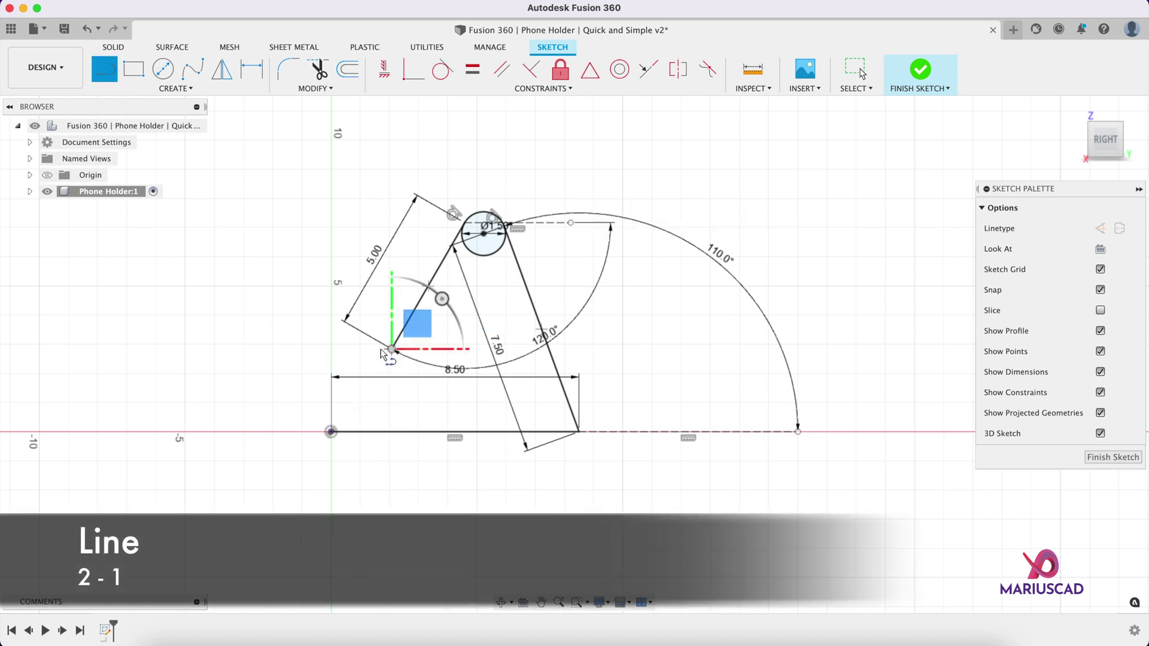
text(2)
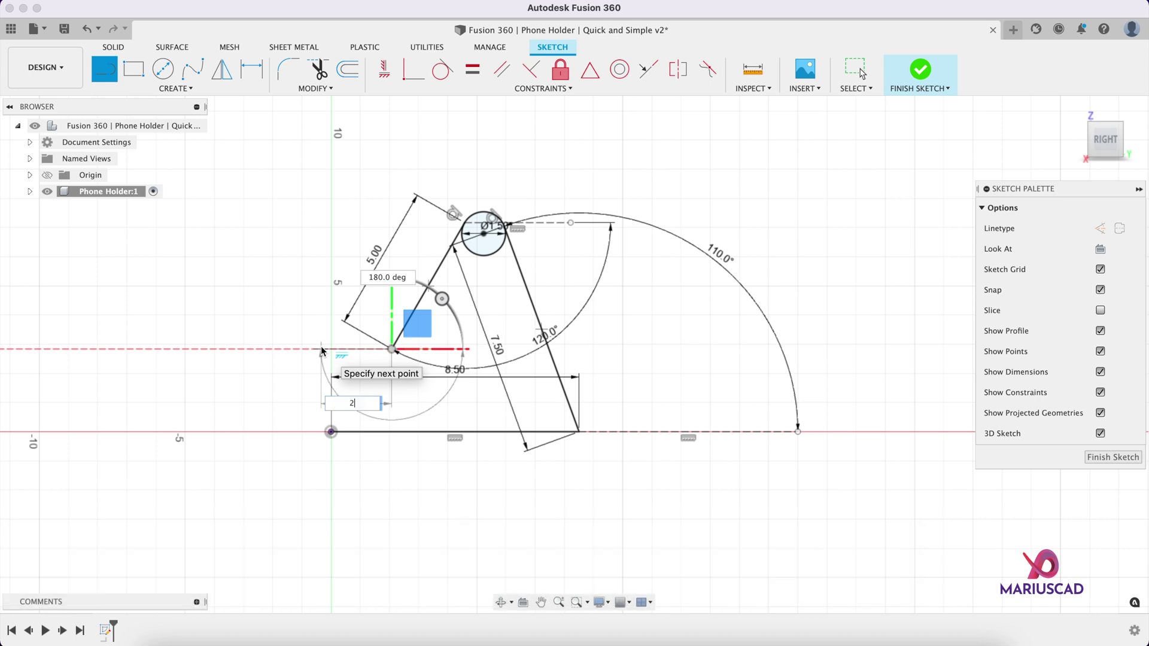
key(Return)
key(Escape)
key(l)
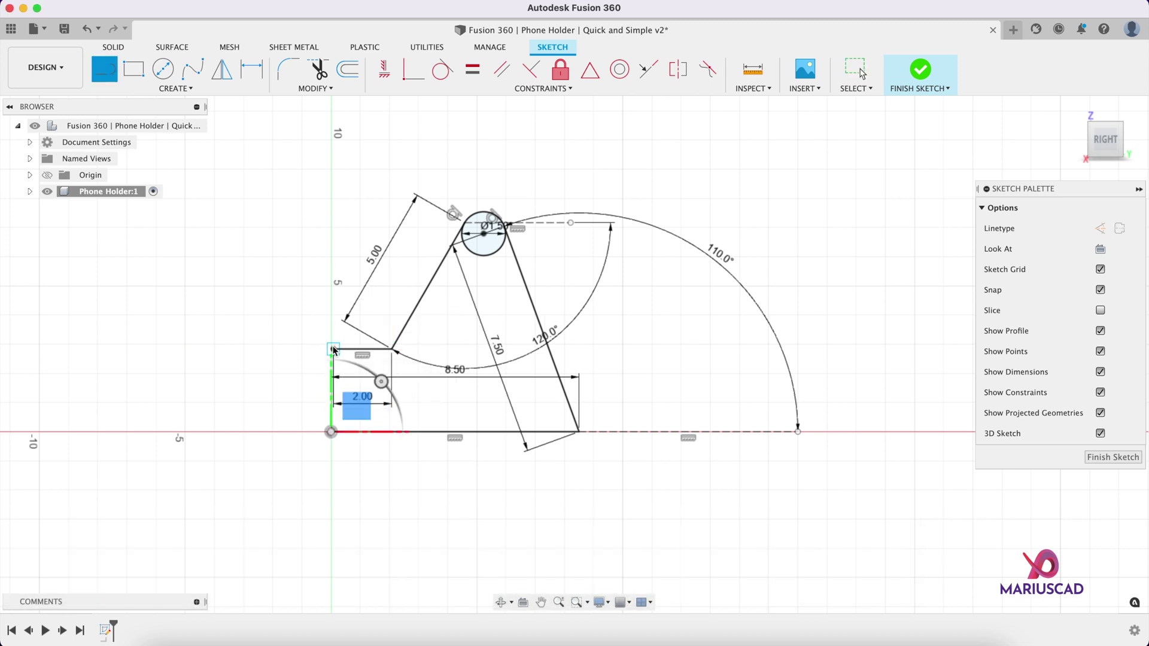
click(333, 349)
text(1)
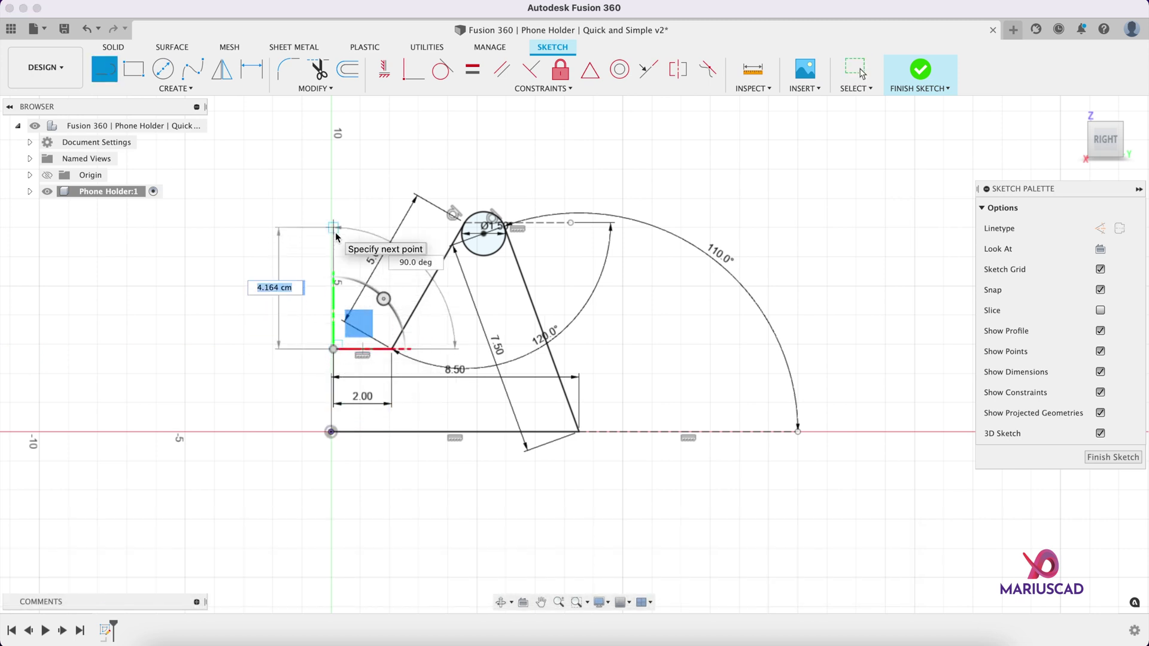
key(Return)
key(Escape)
Step: Trim away the circle's lower section
middle_drag(559, 304, 544, 281)
key(t)
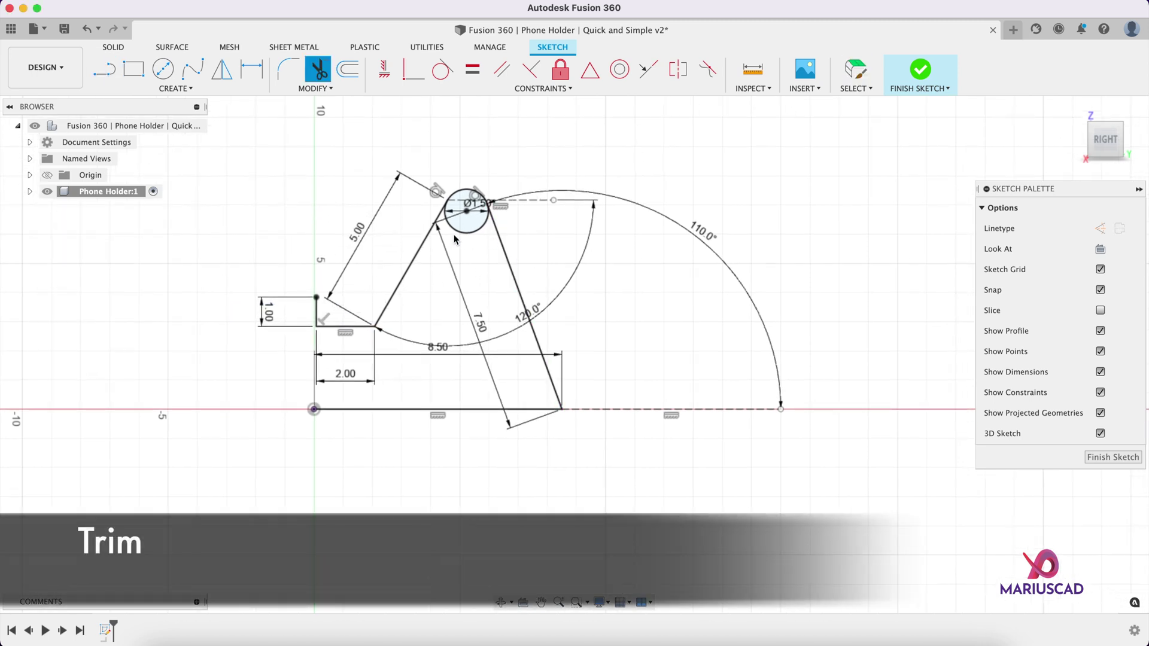
click(461, 233)
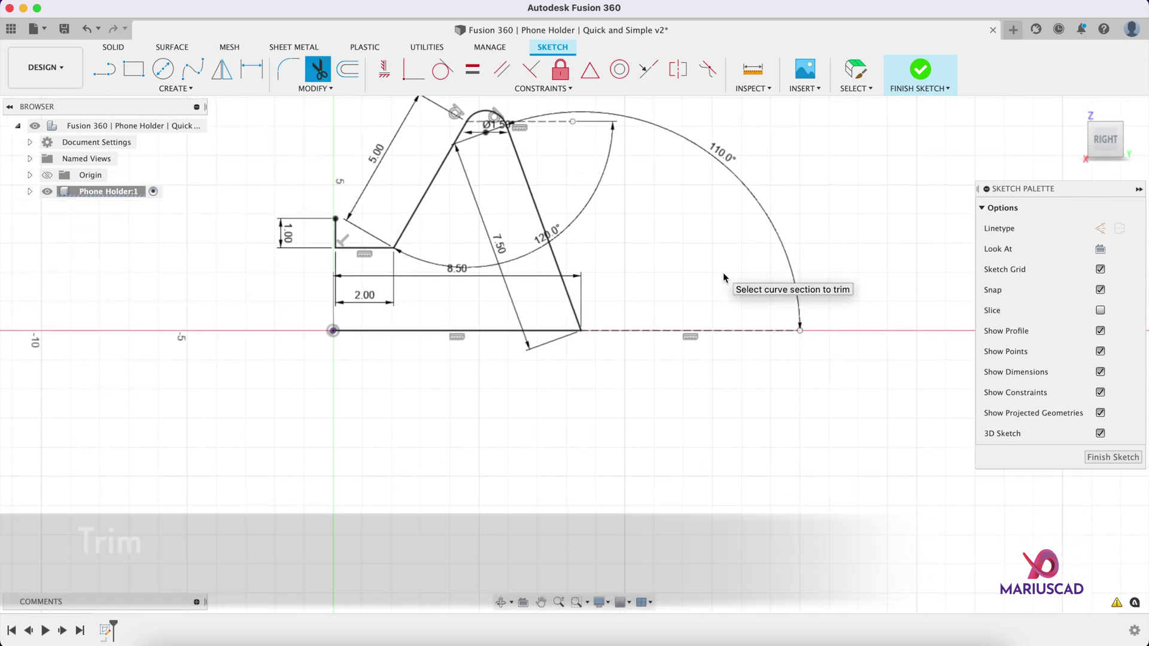
key(o)
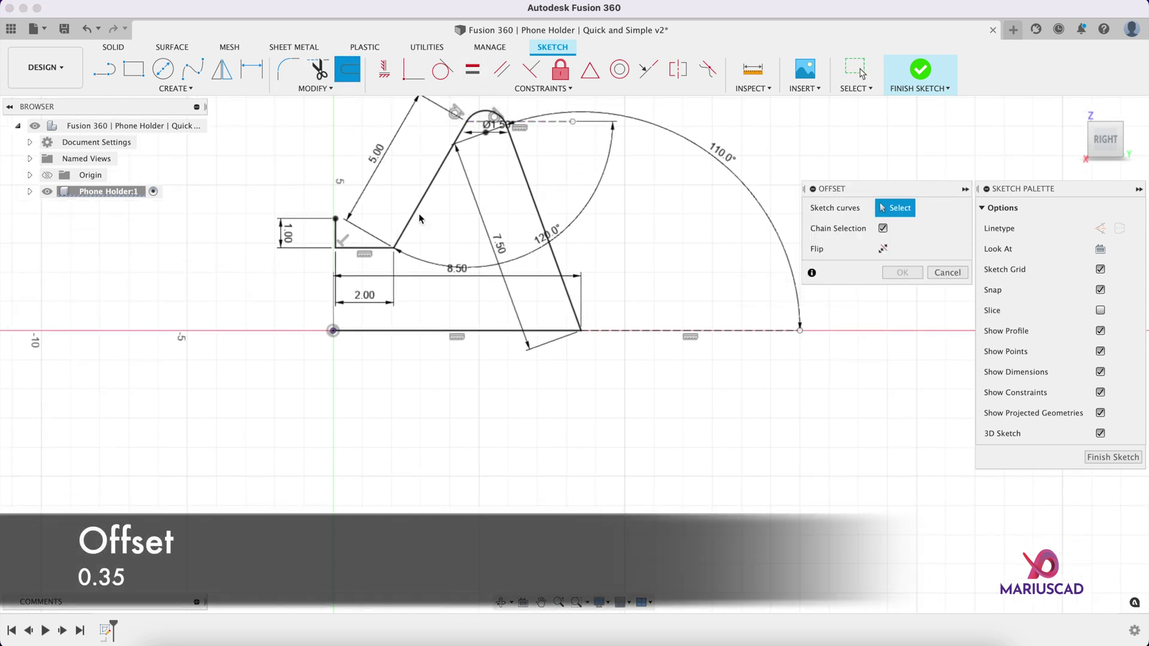
Step: Offset the whole connected holder outline by 0.35 cm
click(386, 246)
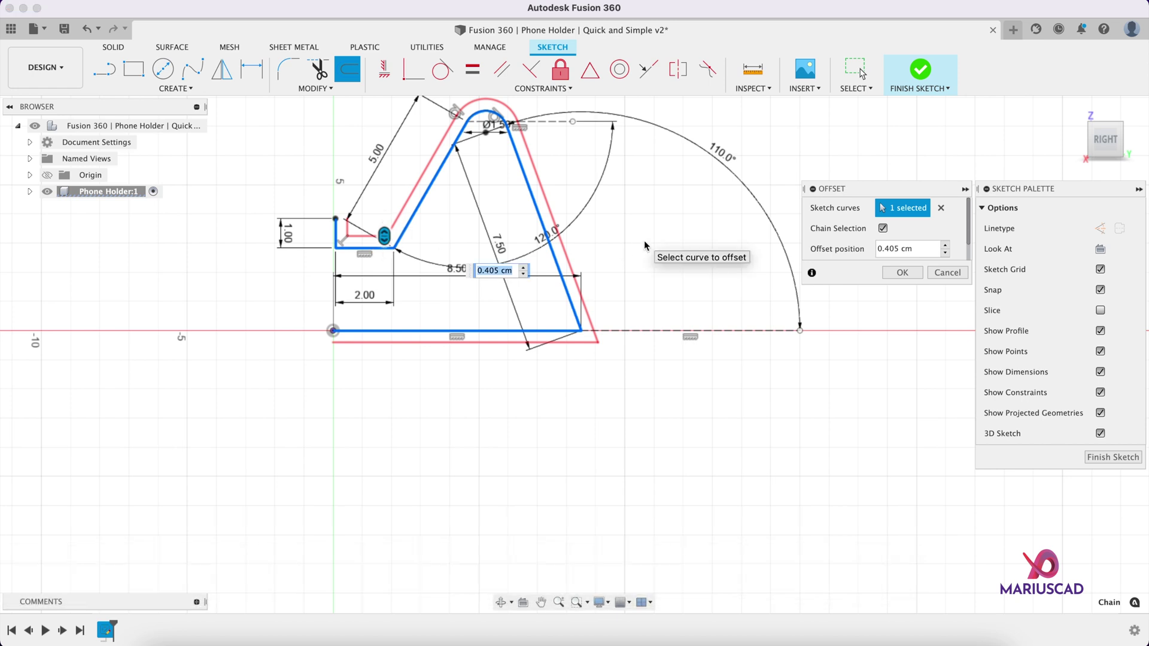
text(0.35)
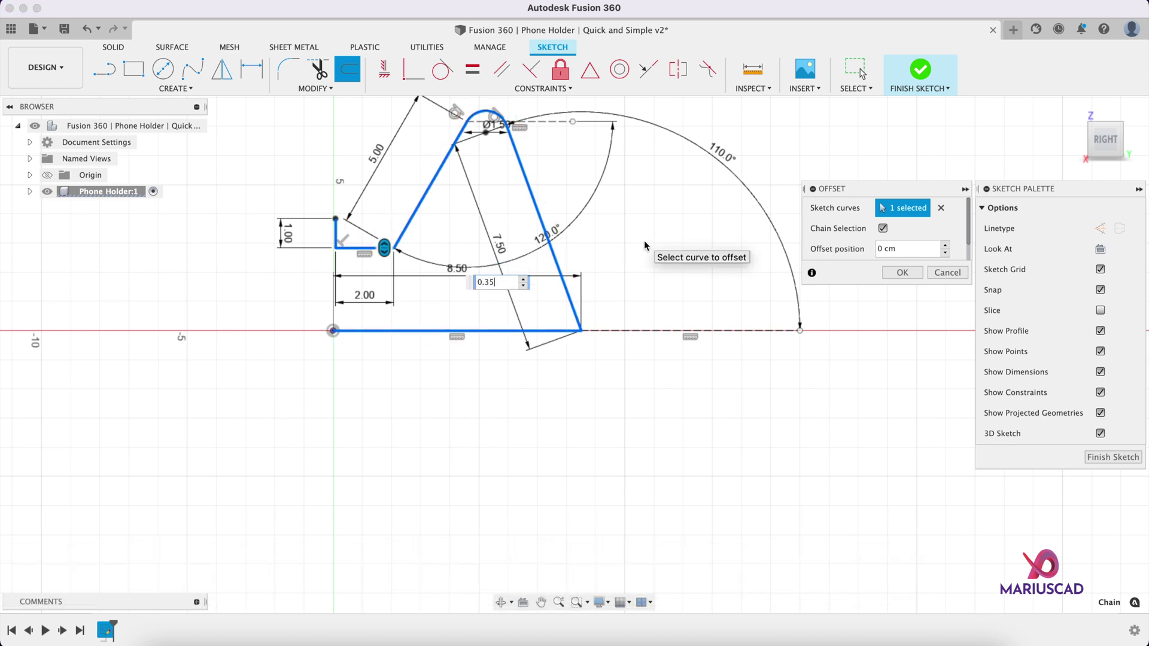
key(Return)
scroll(461, 356, up, 5)
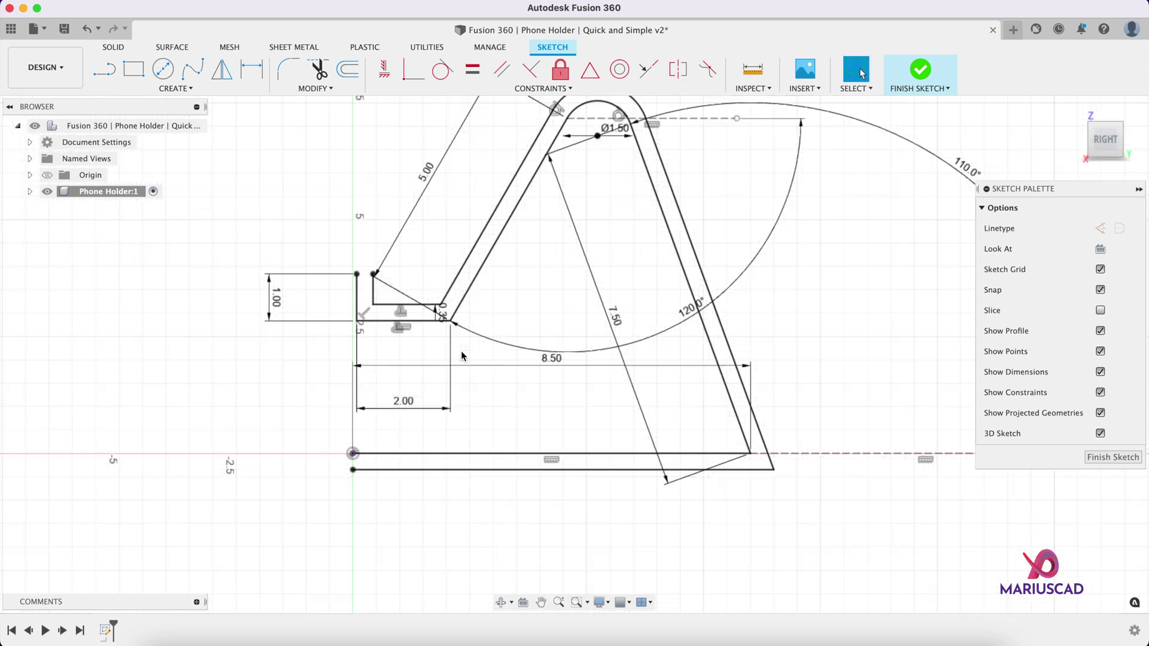
Step: Draw a short line closing the gap across the front lip's top
key(l)
click(357, 274)
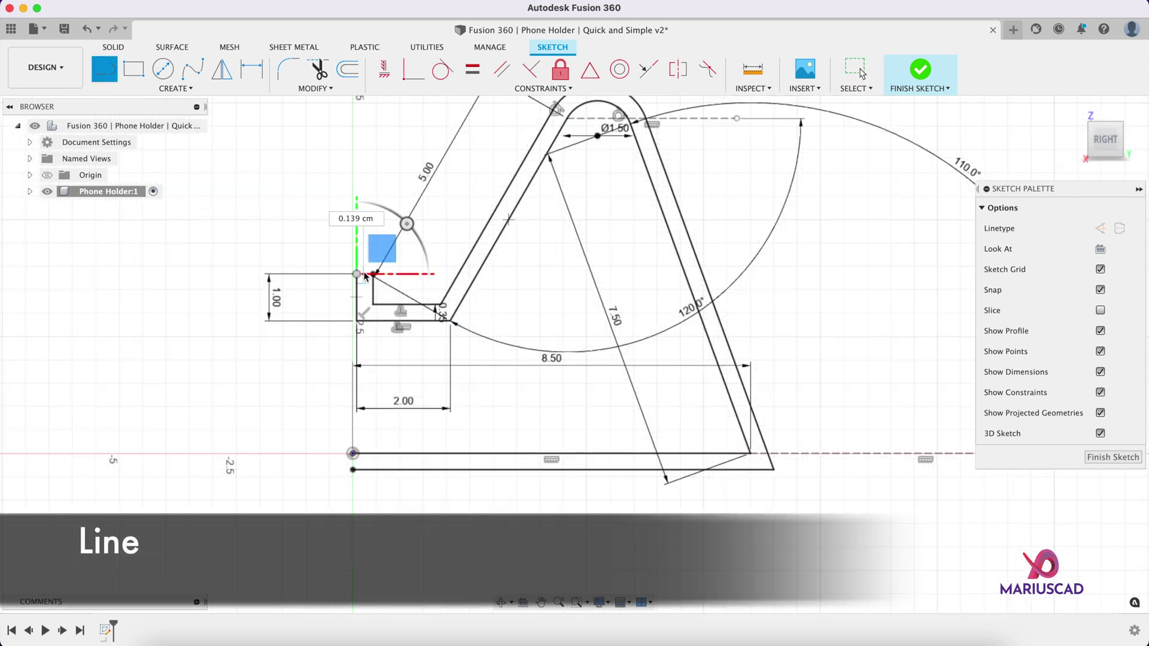
click(373, 275)
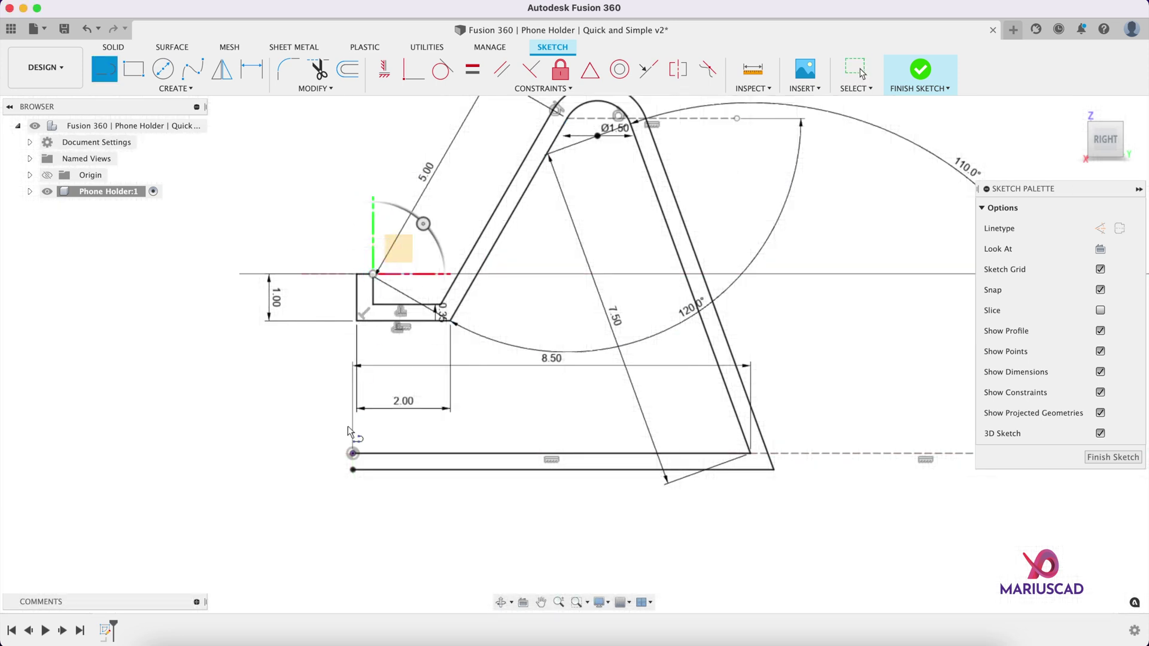
key(Escape)
scroll(362, 455, up, 6)
Step: Close the base's left end with a vertical line and finish the sketch
key(l)
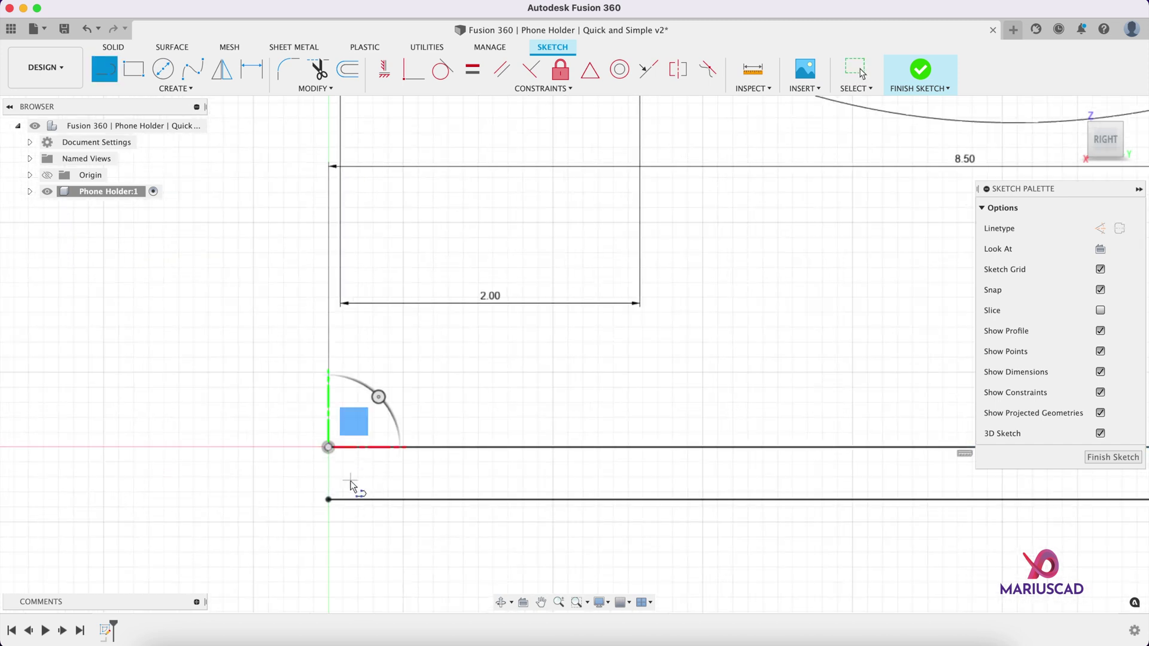
click(330, 500)
click(329, 448)
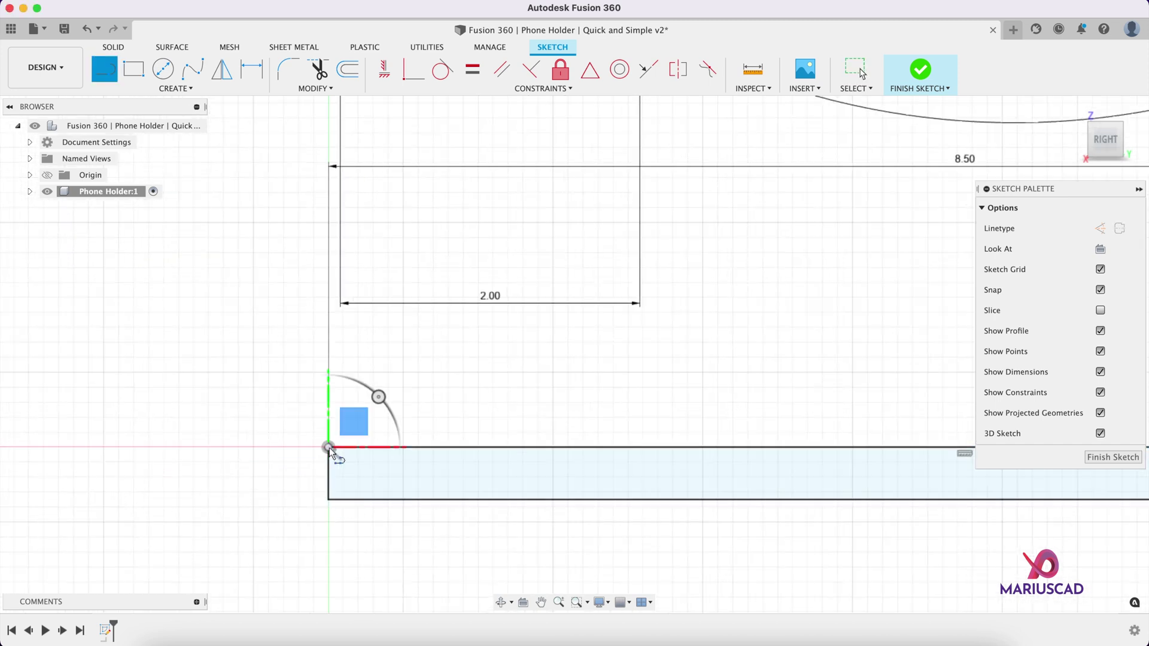
key(Escape)
scroll(428, 382, down, 10)
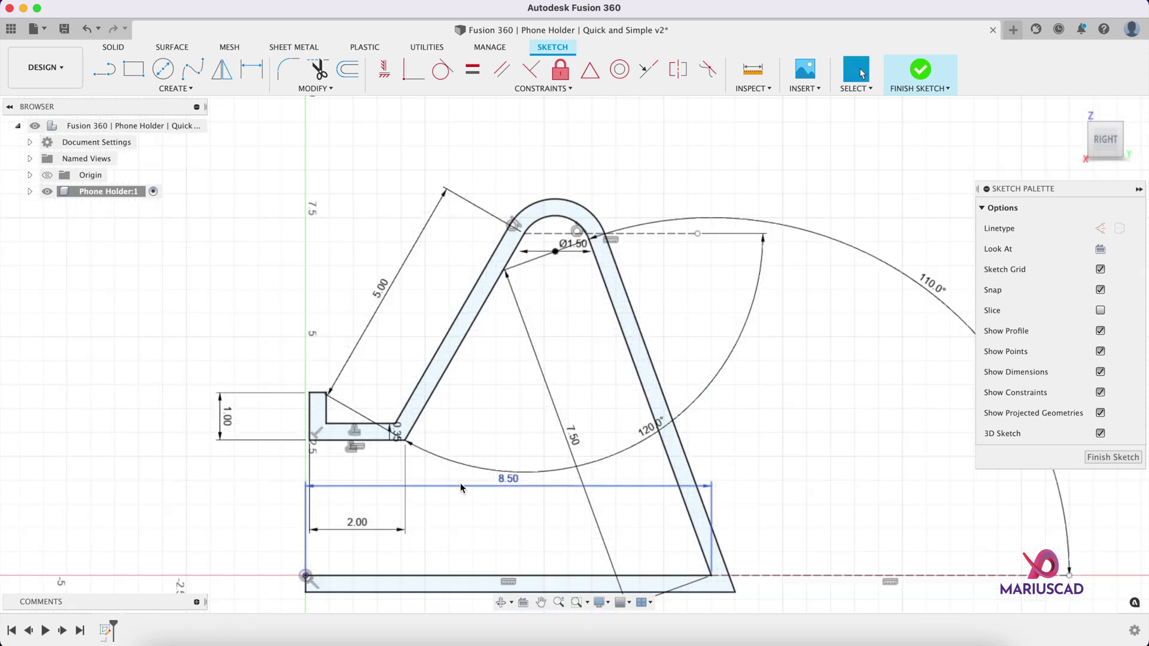
middle_drag(460, 483, 439, 412)
scroll(690, 341, down, 1)
middle_drag(690, 341, 733, 346)
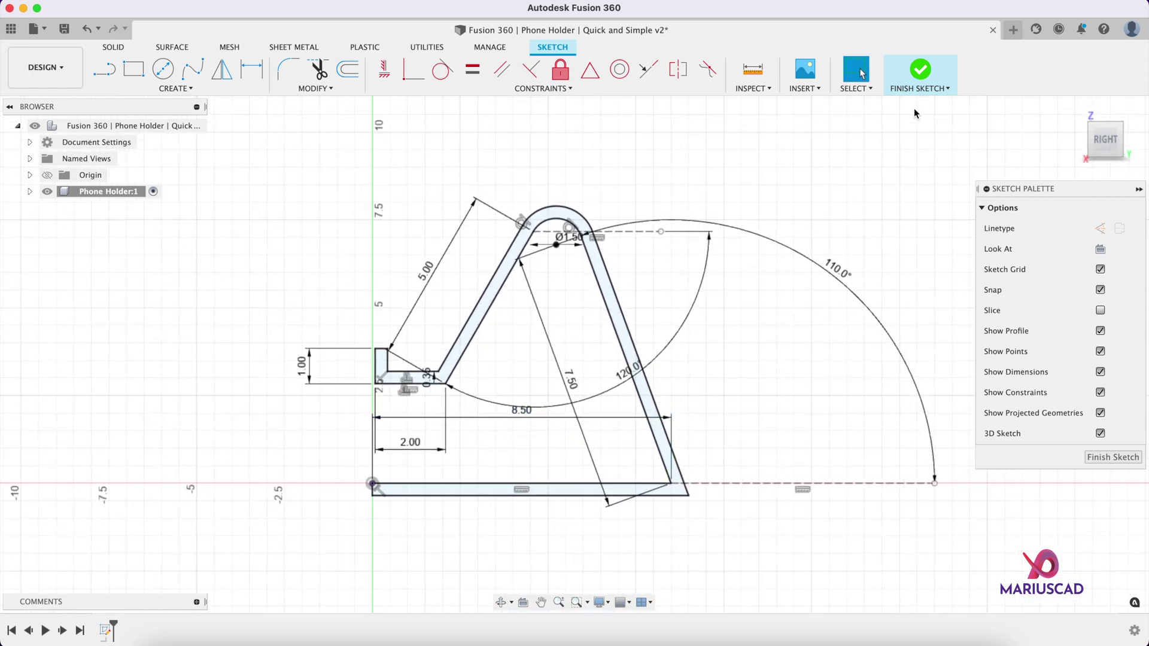
click(920, 68)
click(920, 71)
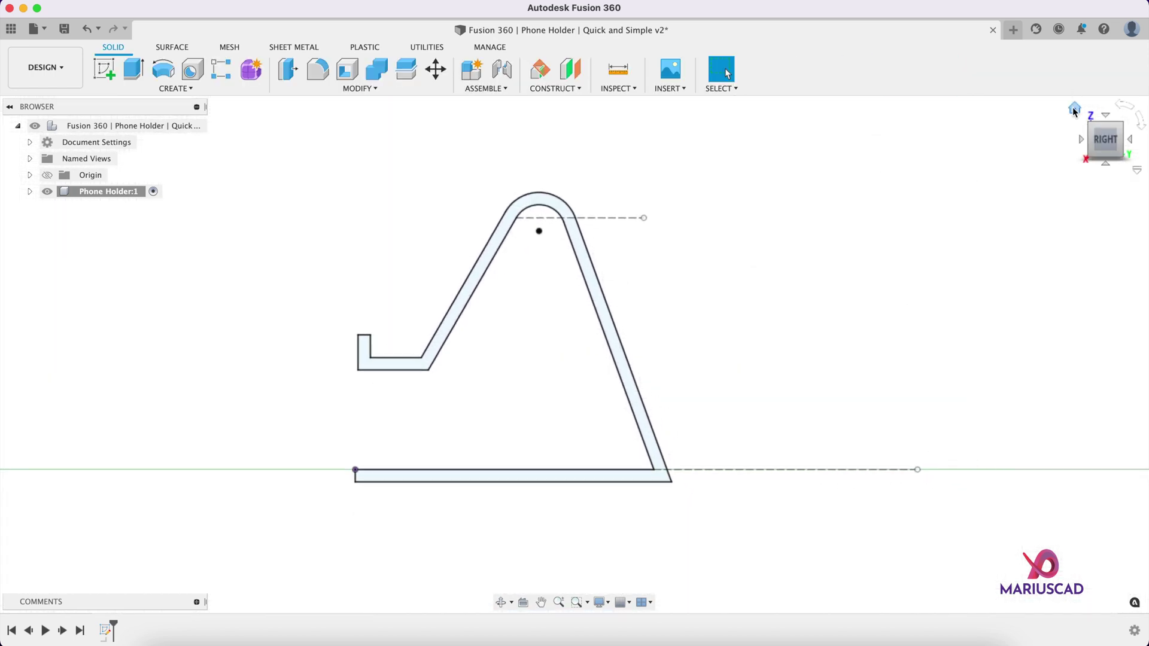
Step: Extrude the closed holder profile 7.5 cm into a solid body
click(1074, 110)
click(133, 69)
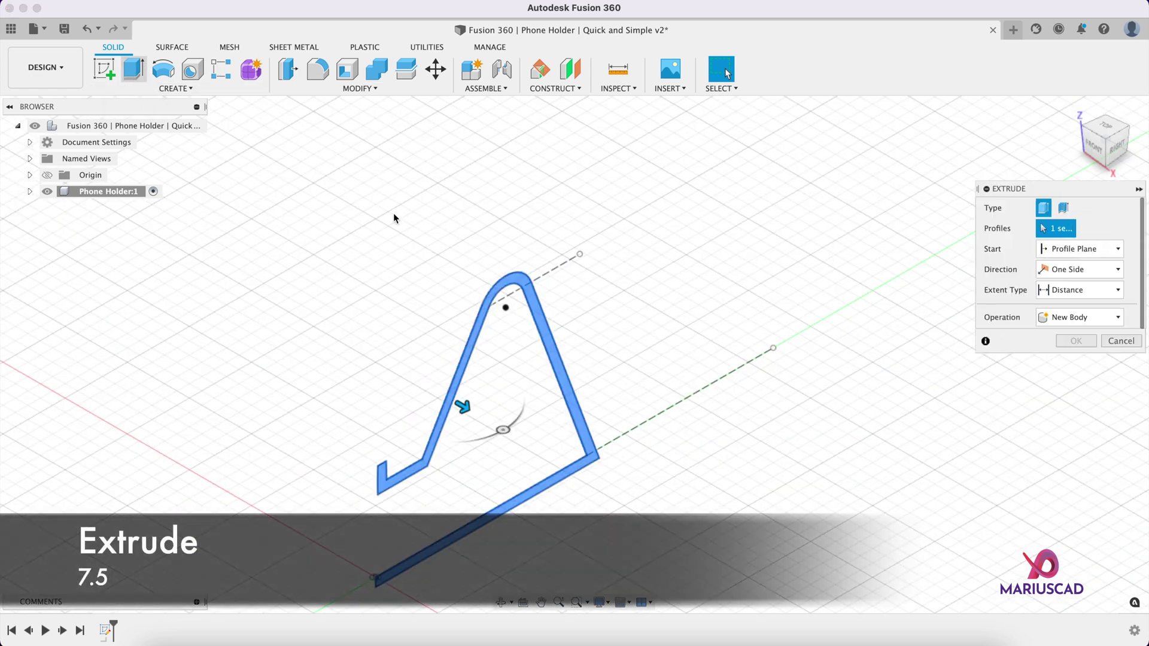
text(7.)
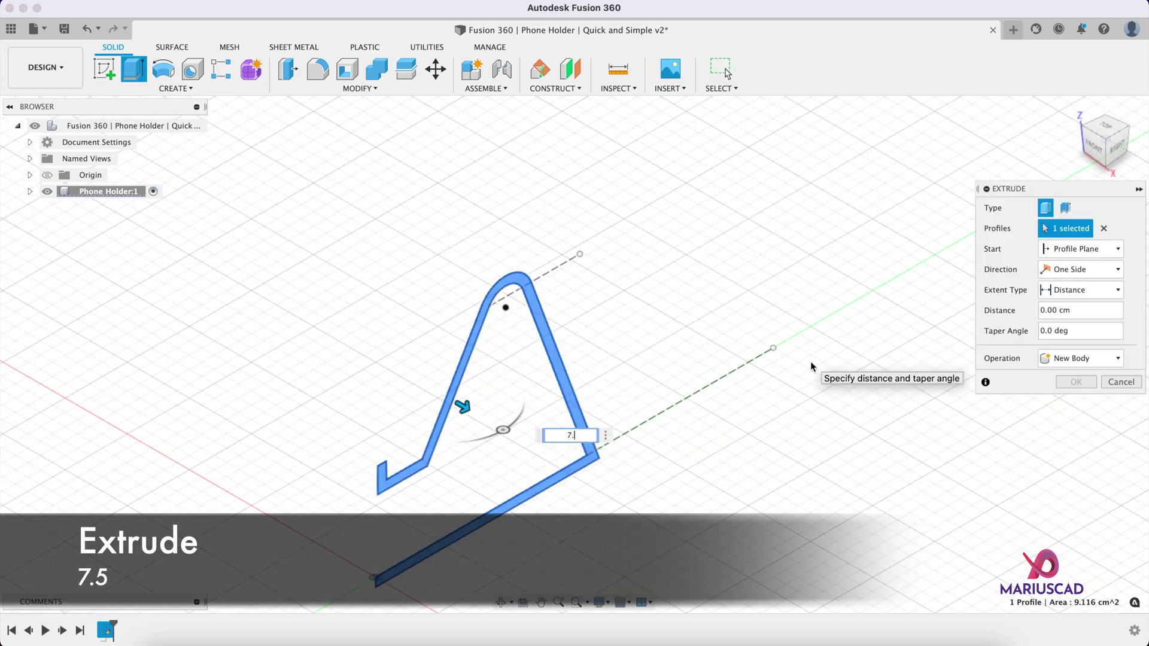
text(5)
key(Return)
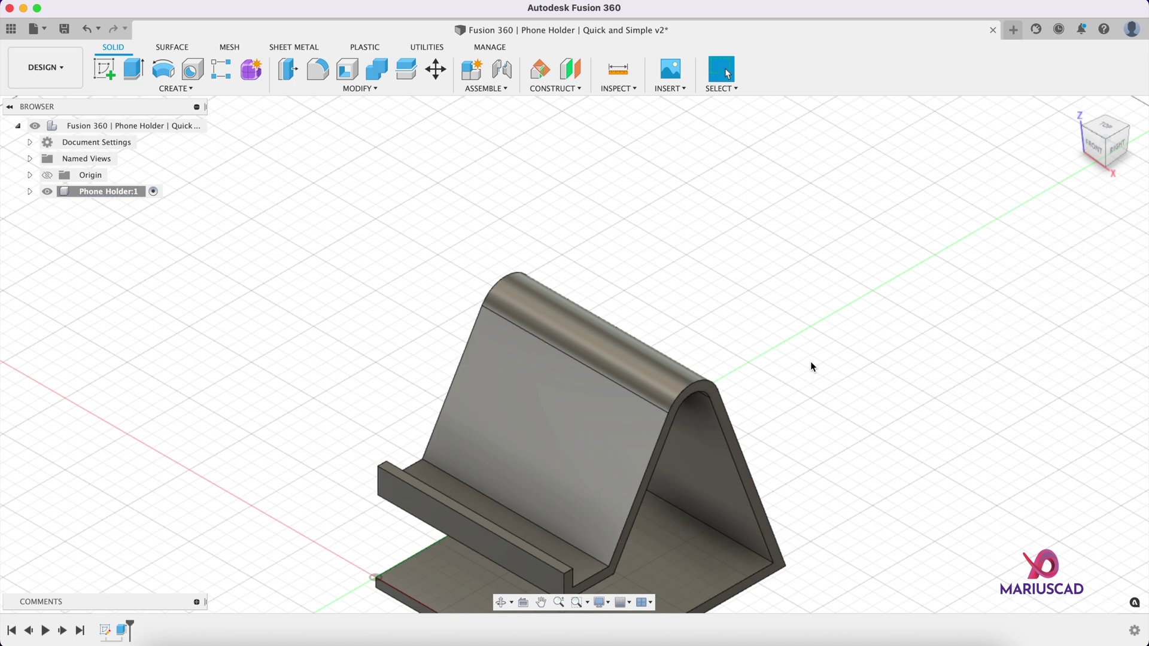
middle_drag(811, 361, 784, 305)
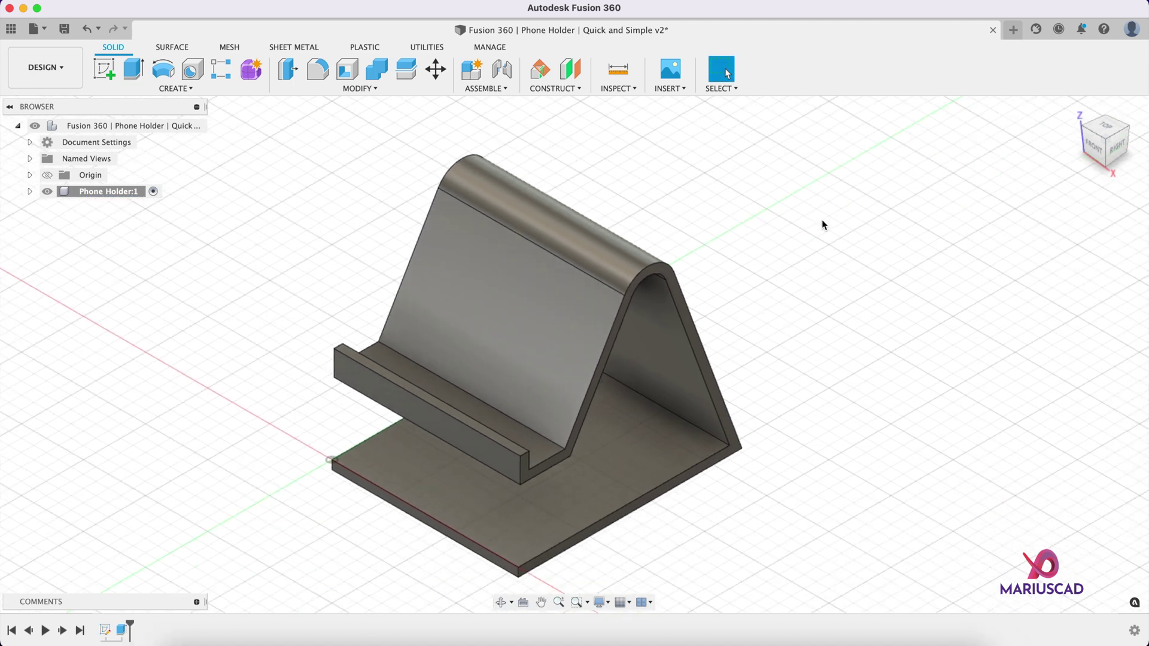
shift+middle_drag(828, 228, 672, 210)
Step: Start a new sketch on the holder's flat back face
click(547, 362)
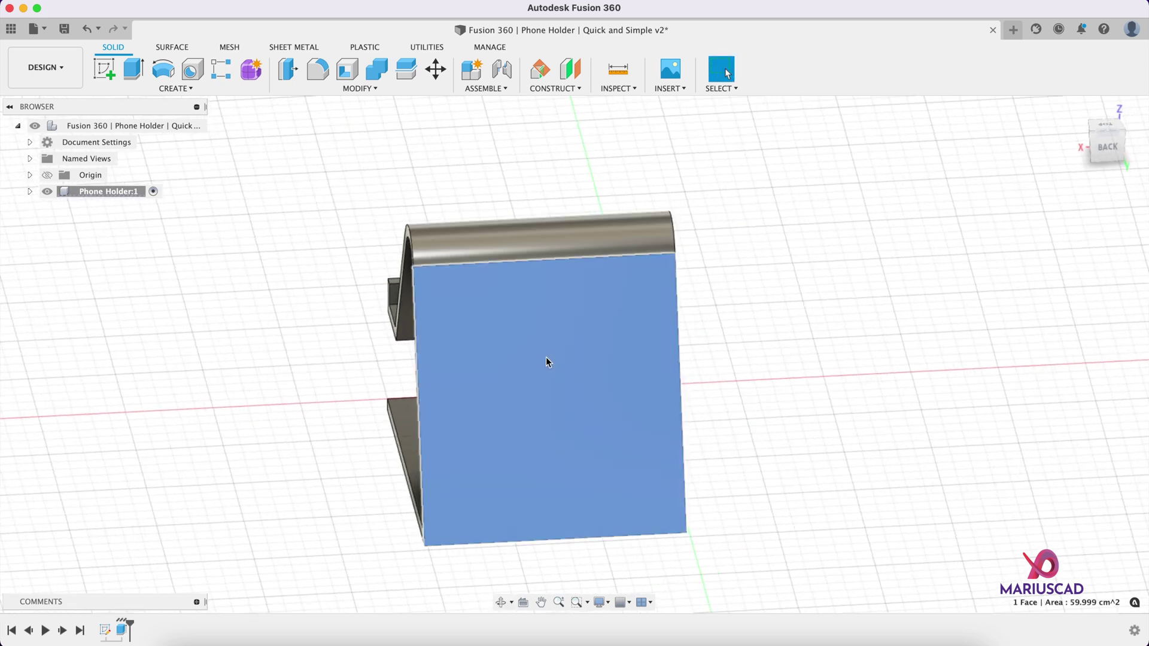
right_click(547, 361)
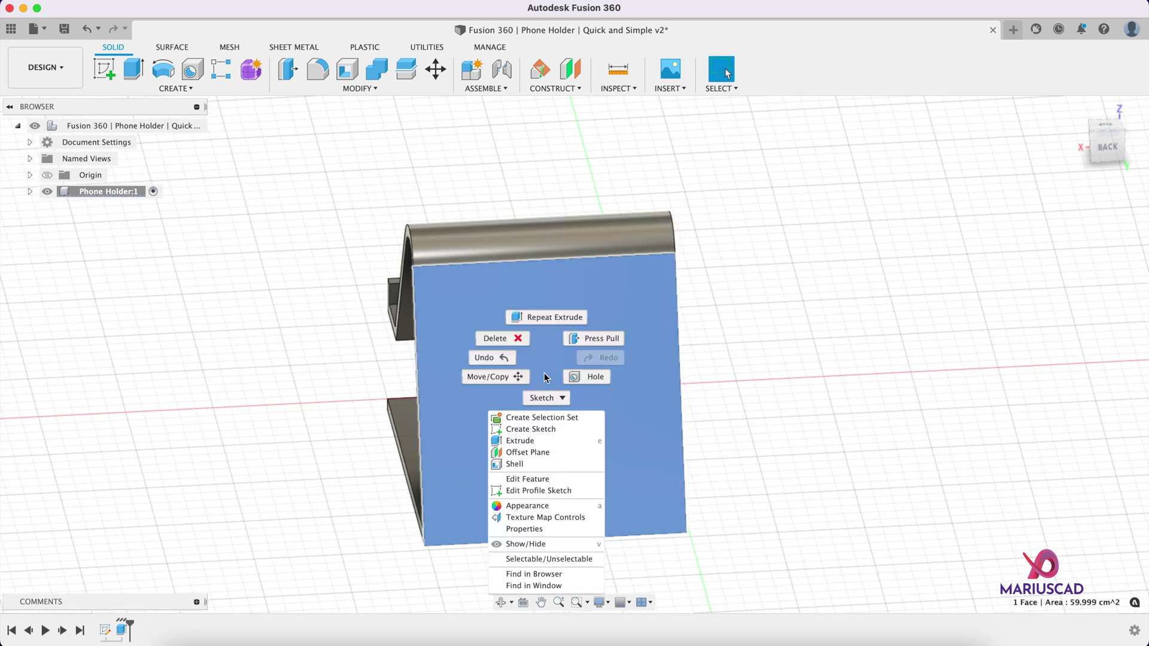
click(547, 430)
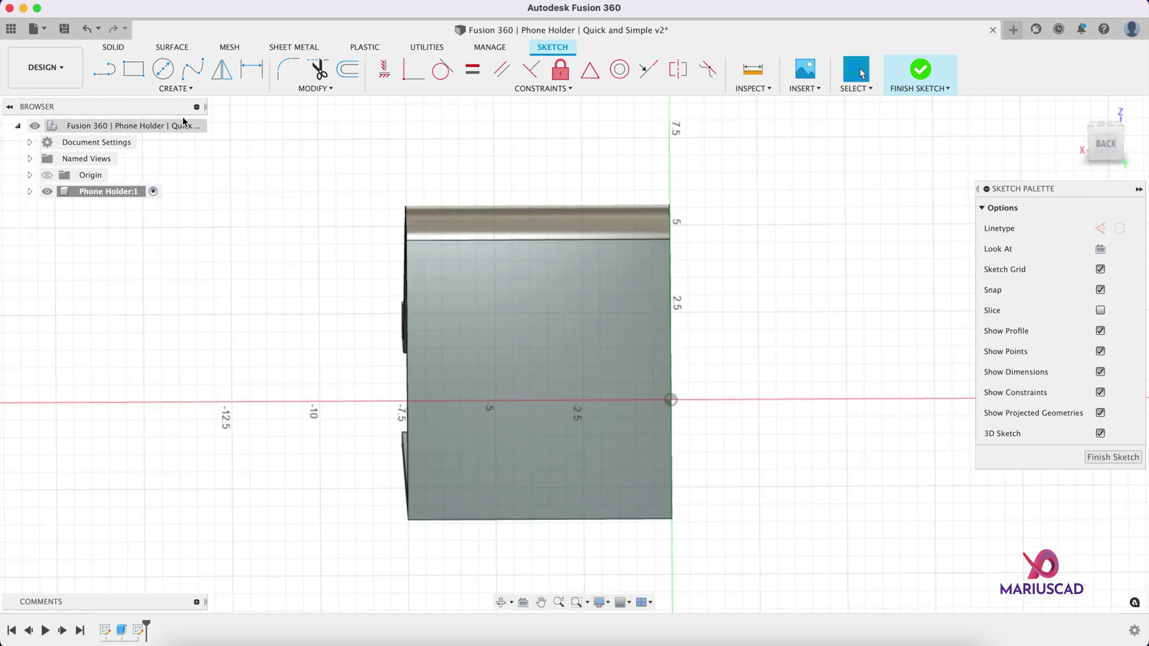
Step: Draw a vertical center-to-center slot, 4 cm long and 1.5 cm wide
click(176, 88)
mouse_move(159, 188)
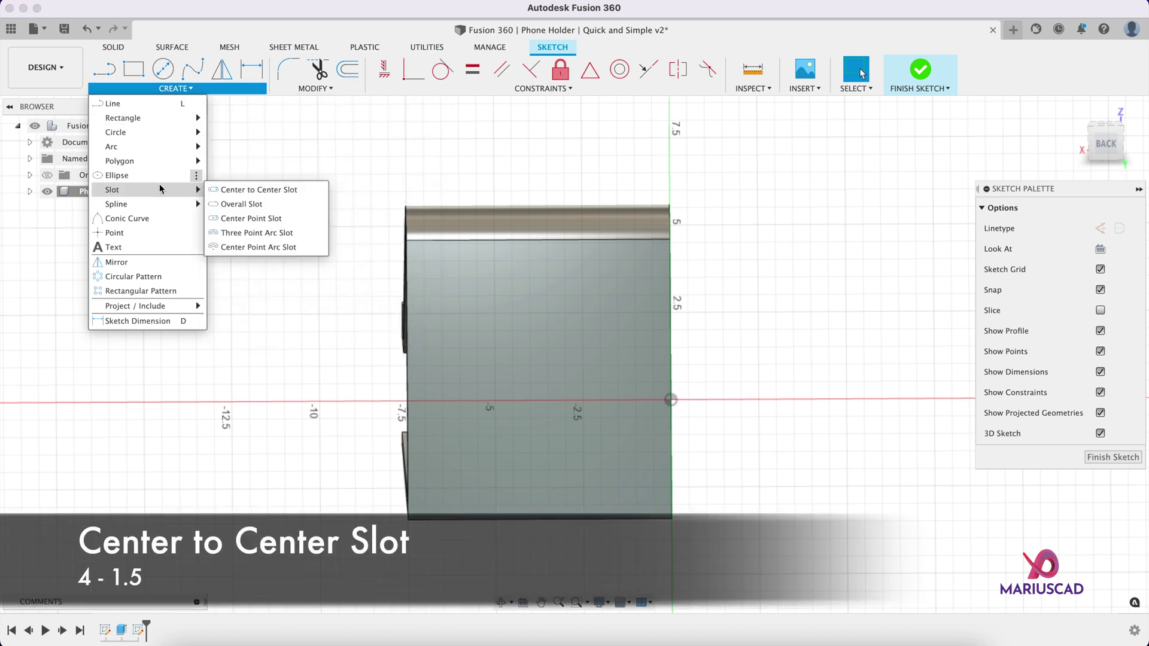
click(236, 188)
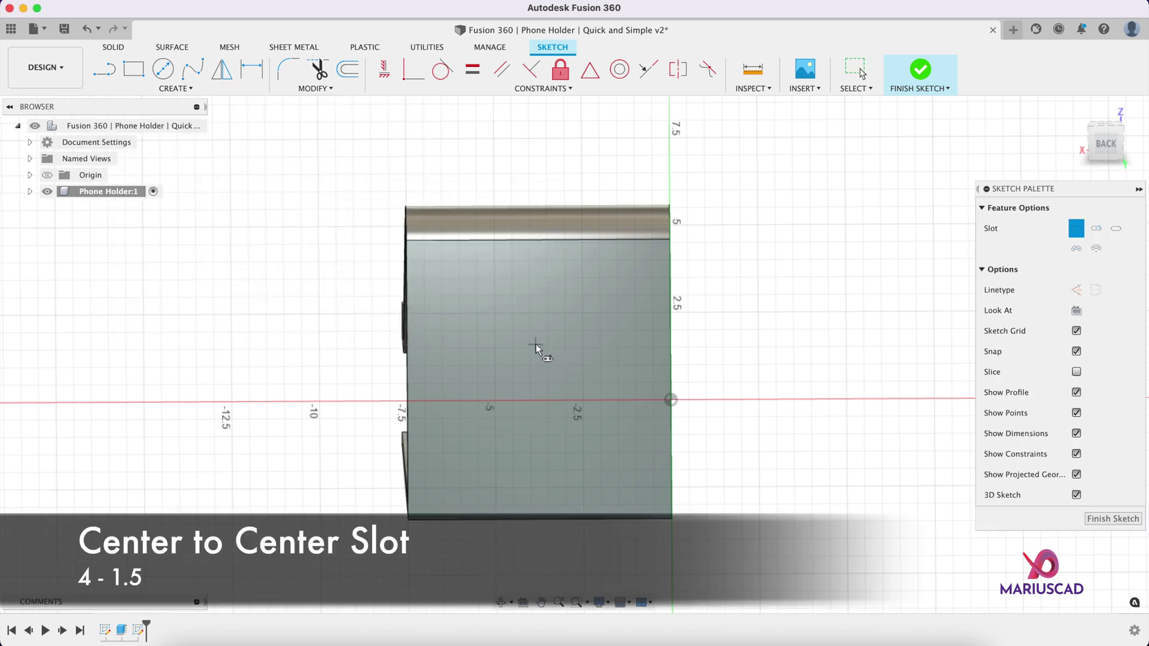
click(536, 346)
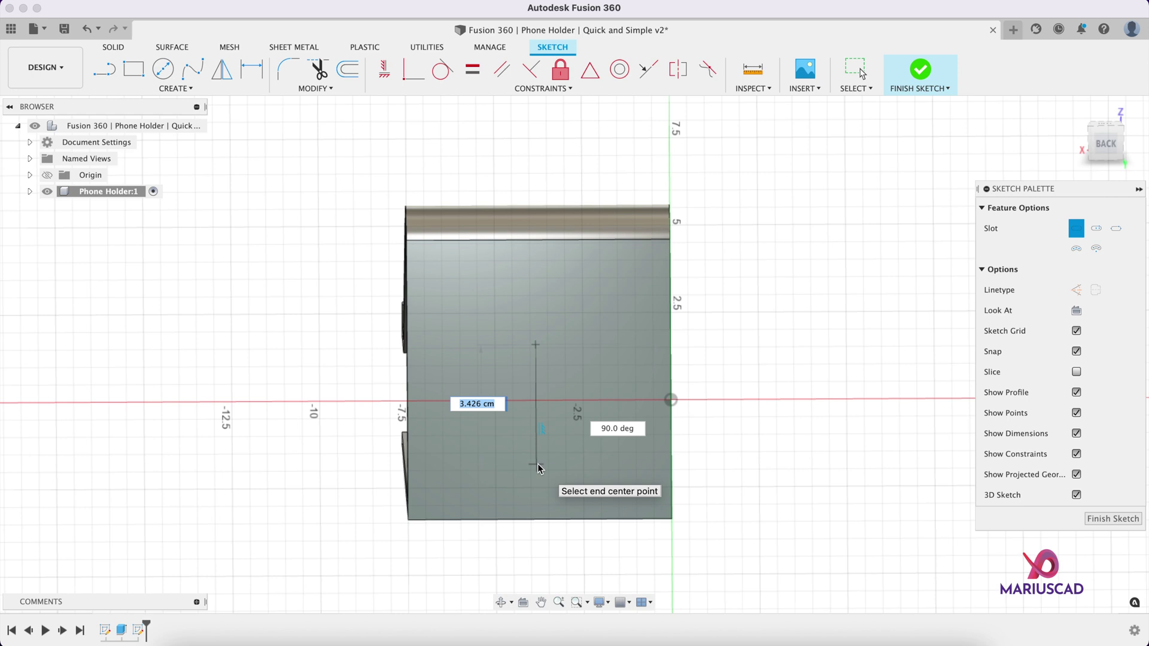
text(4)
key(Tab)
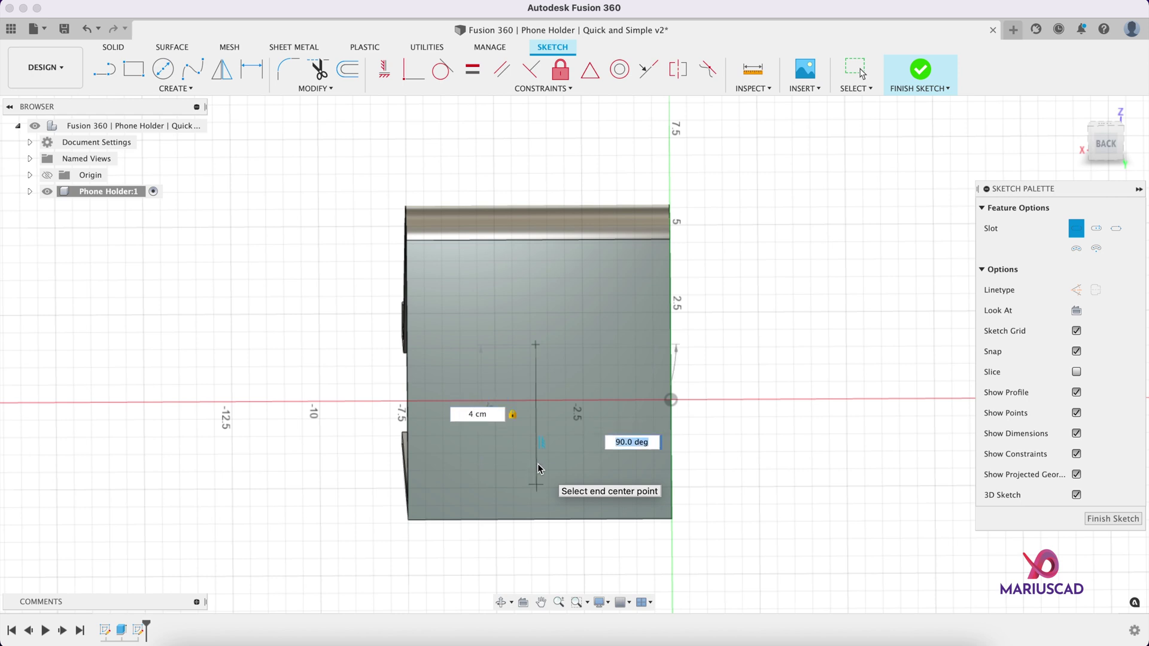
click(537, 463)
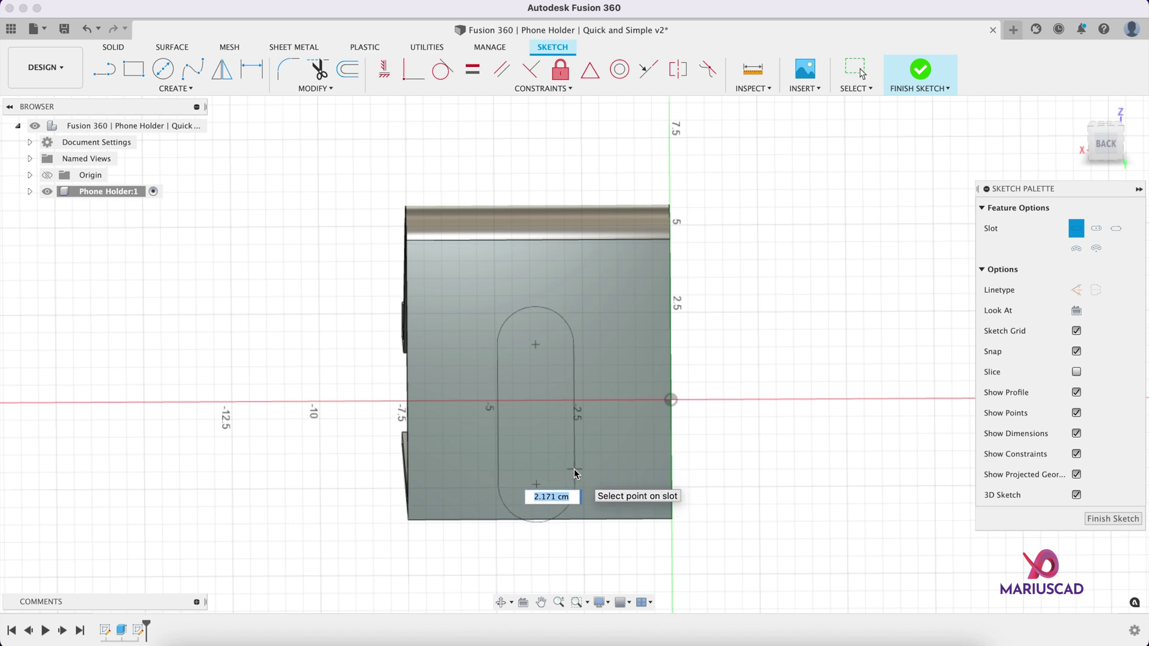
text(1.5)
key(Tab)
key(Return)
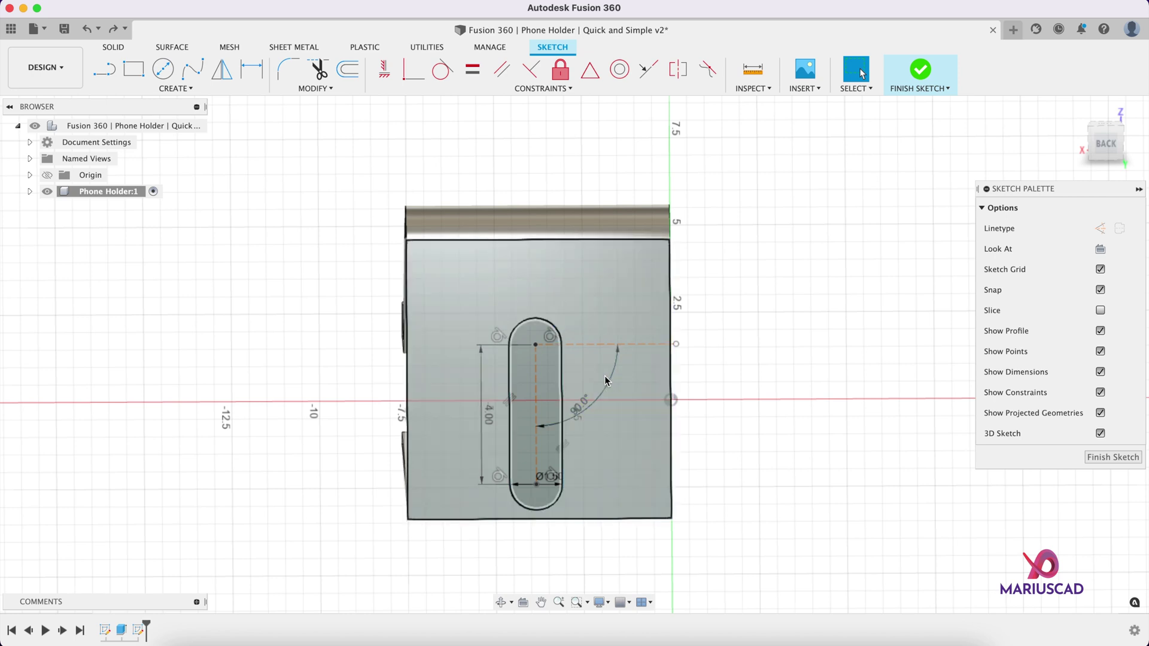
Step: Dimension the slot centreline 3.75 cm (7.5/2) from the face's right edge
key(d)
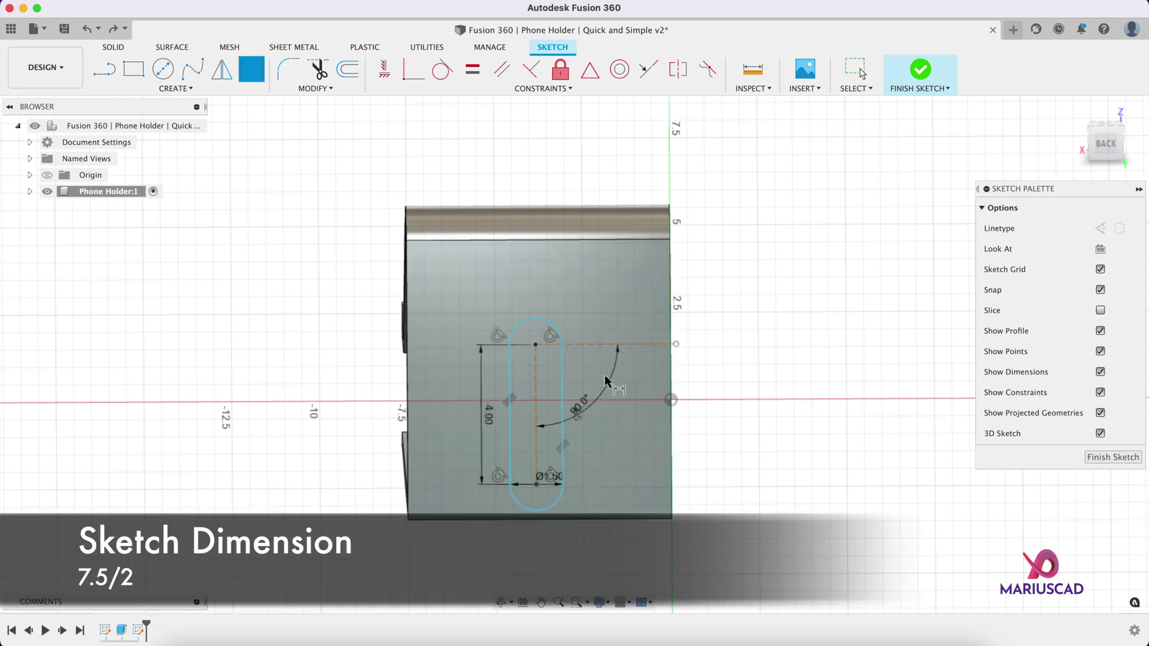
click(535, 386)
click(672, 361)
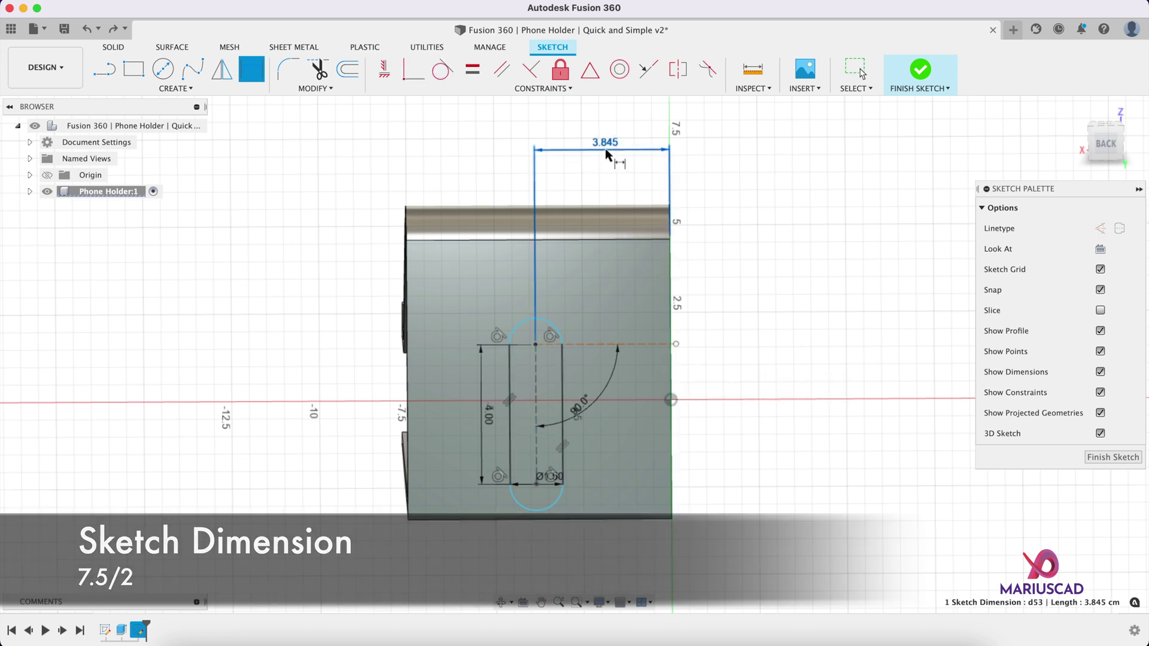
click(605, 154)
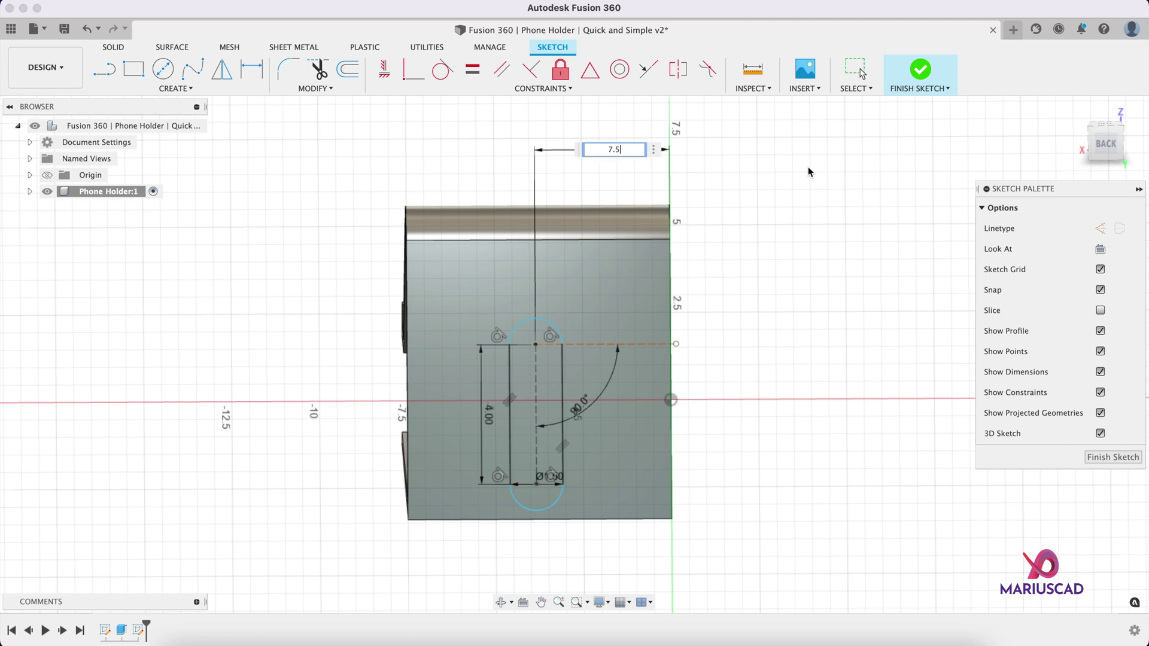
key(Return)
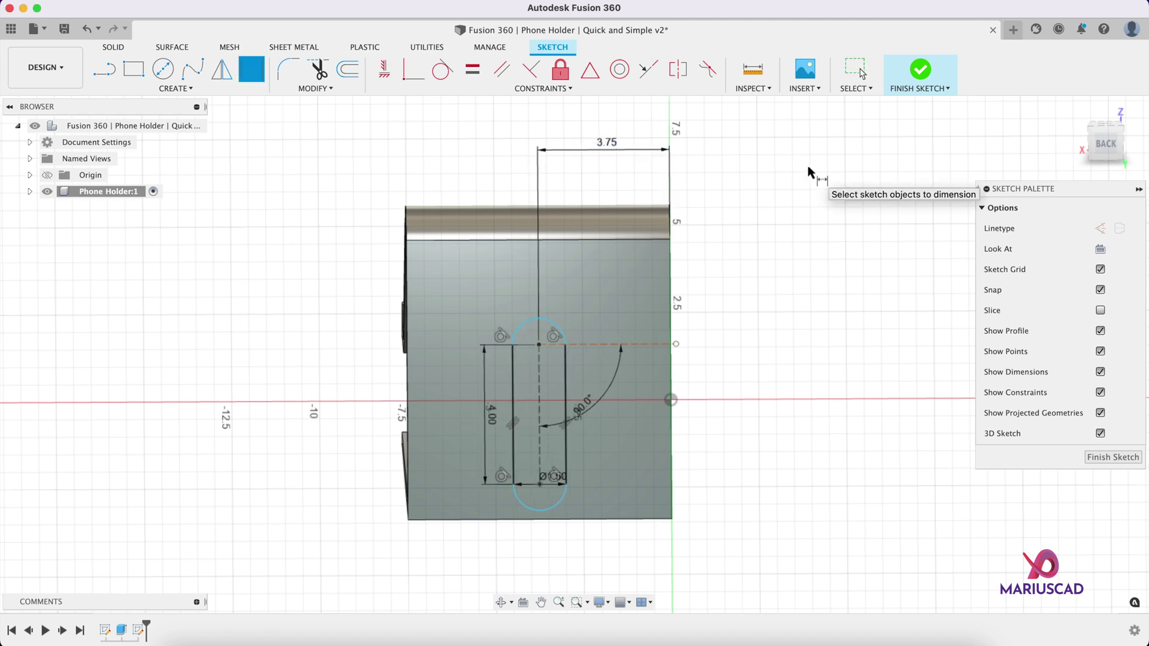
Step: Add a midpoint on the slot and a horizontal edge-to-edge line, then make them coincident
click(176, 88)
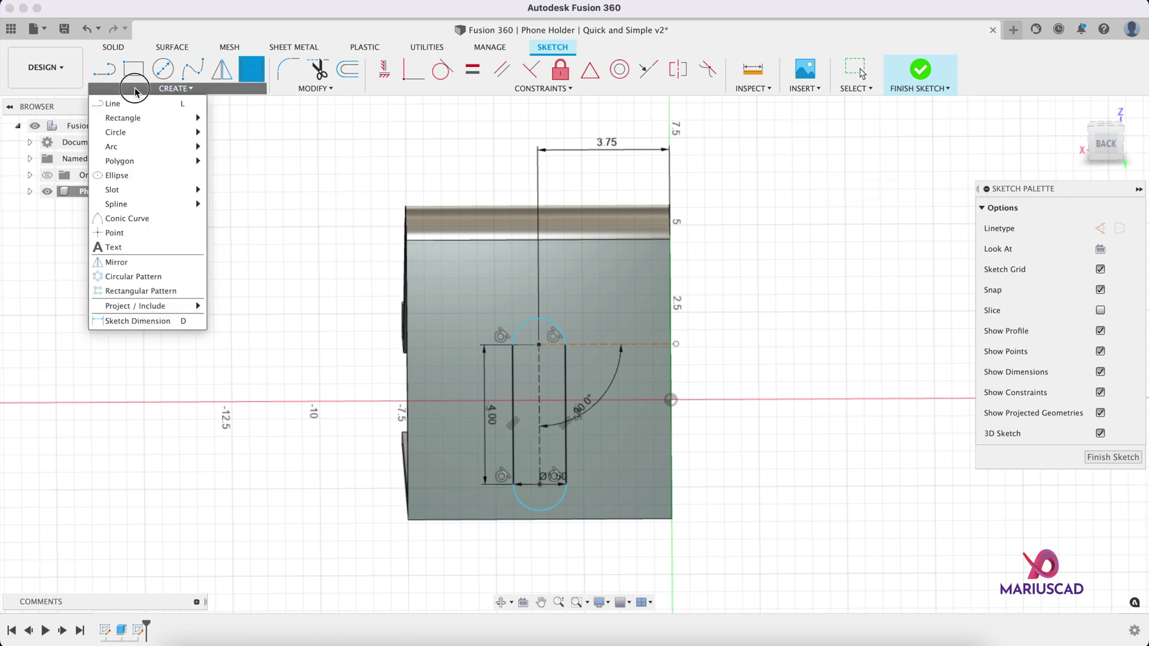
click(154, 234)
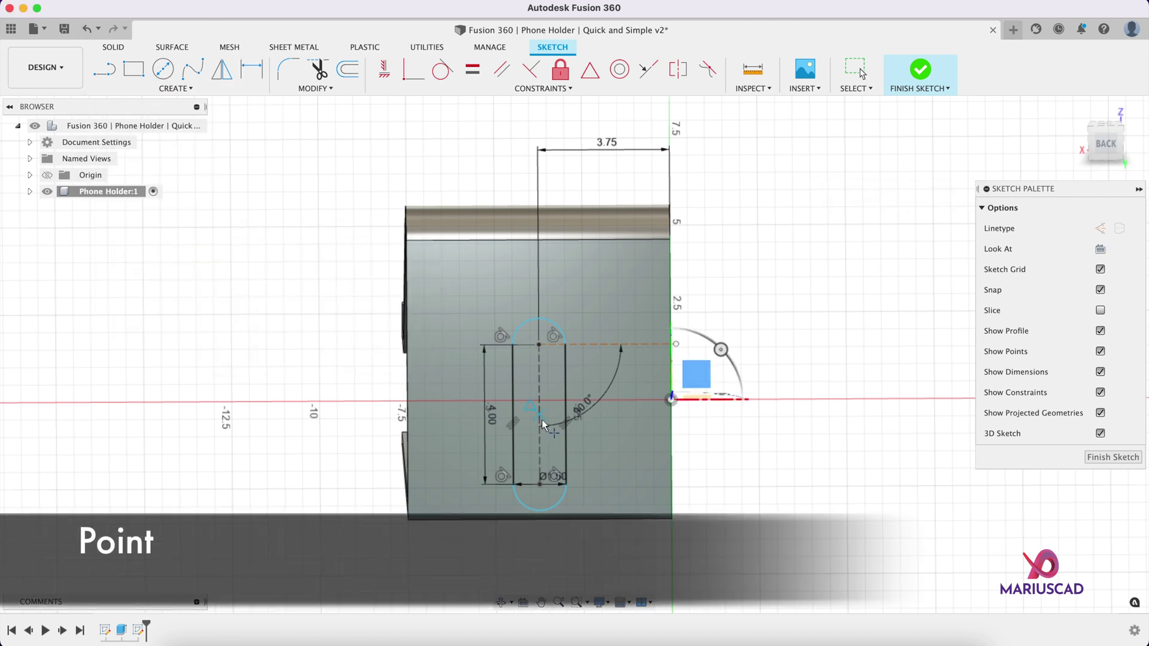
click(540, 413)
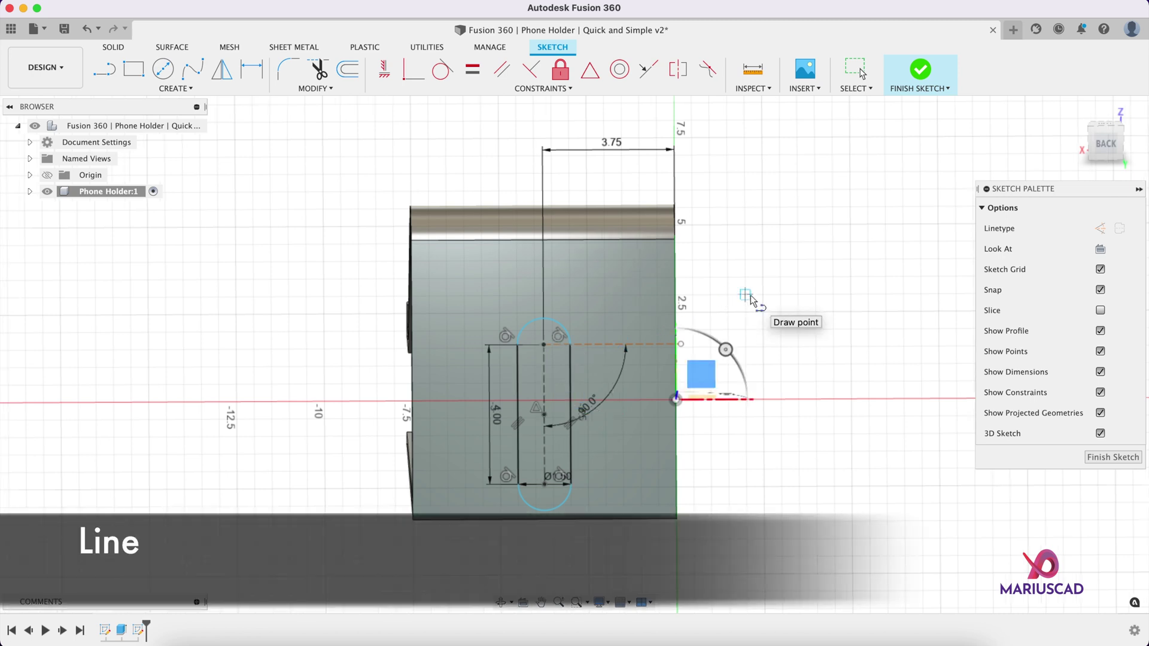
key(l)
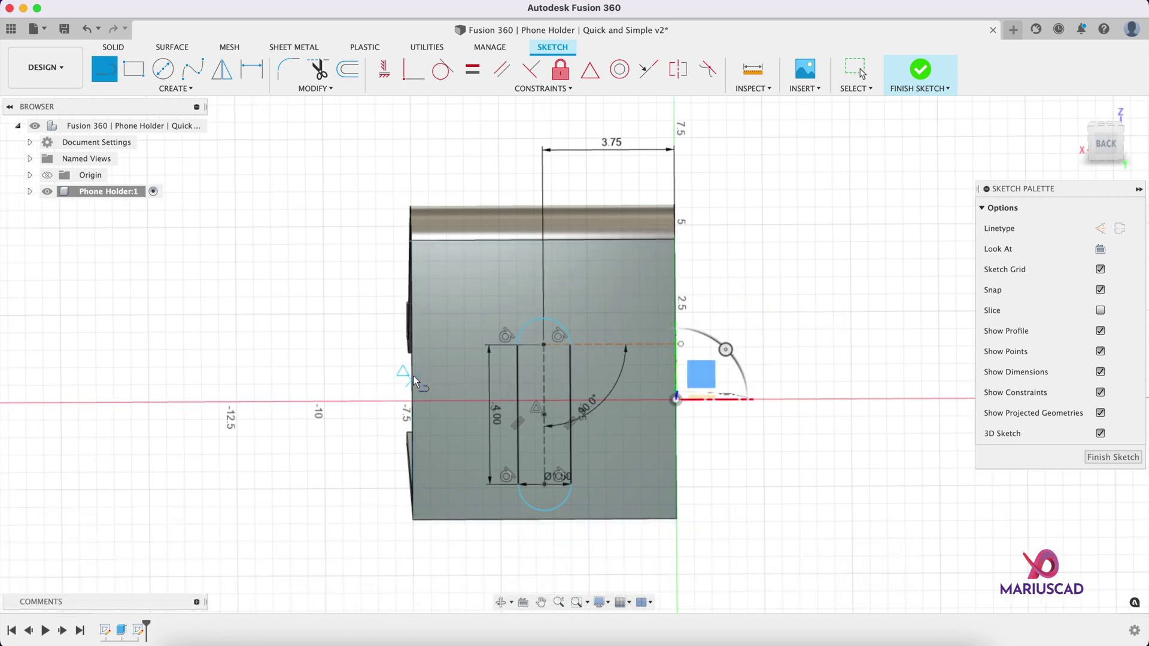
click(412, 372)
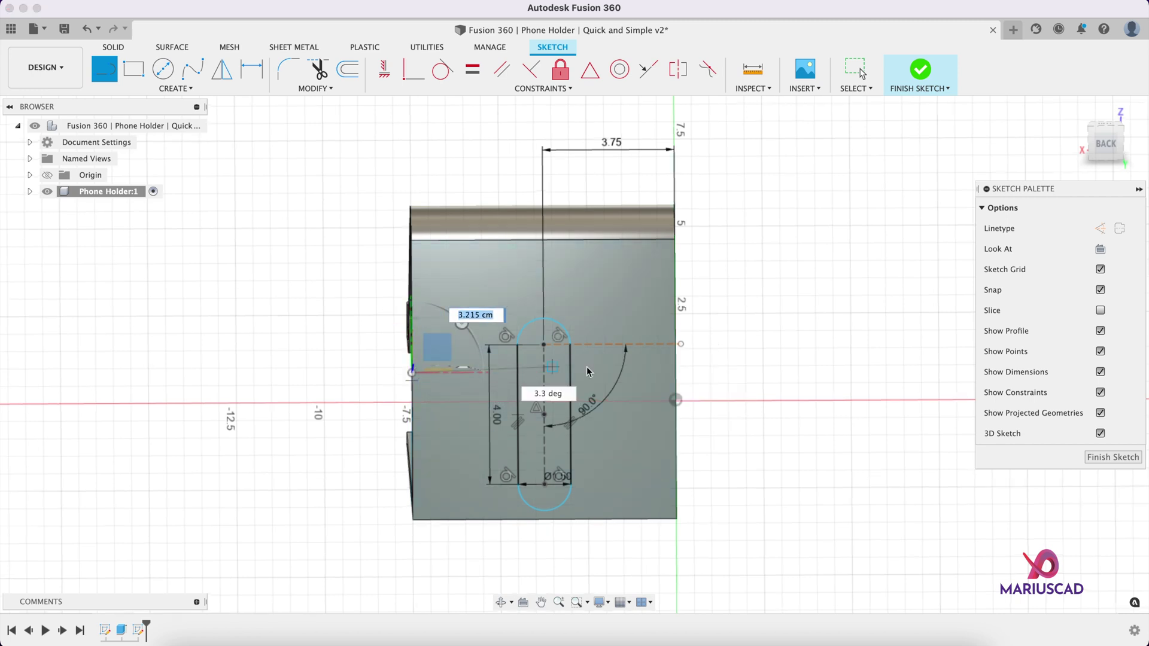
click(676, 372)
click(418, 69)
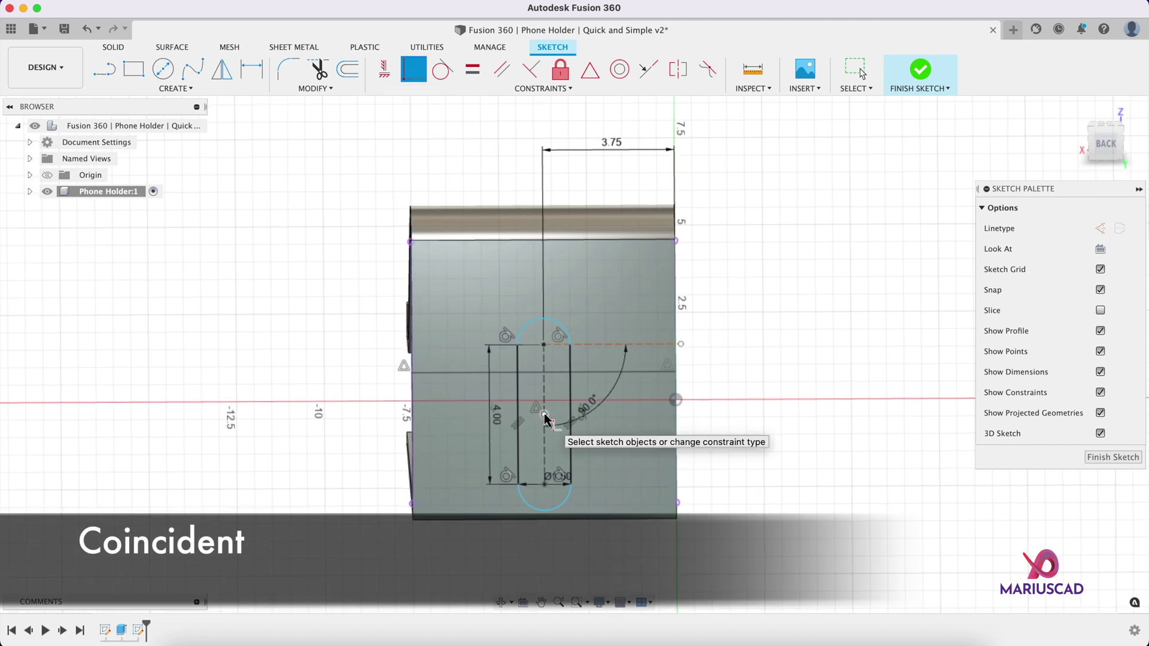
click(539, 372)
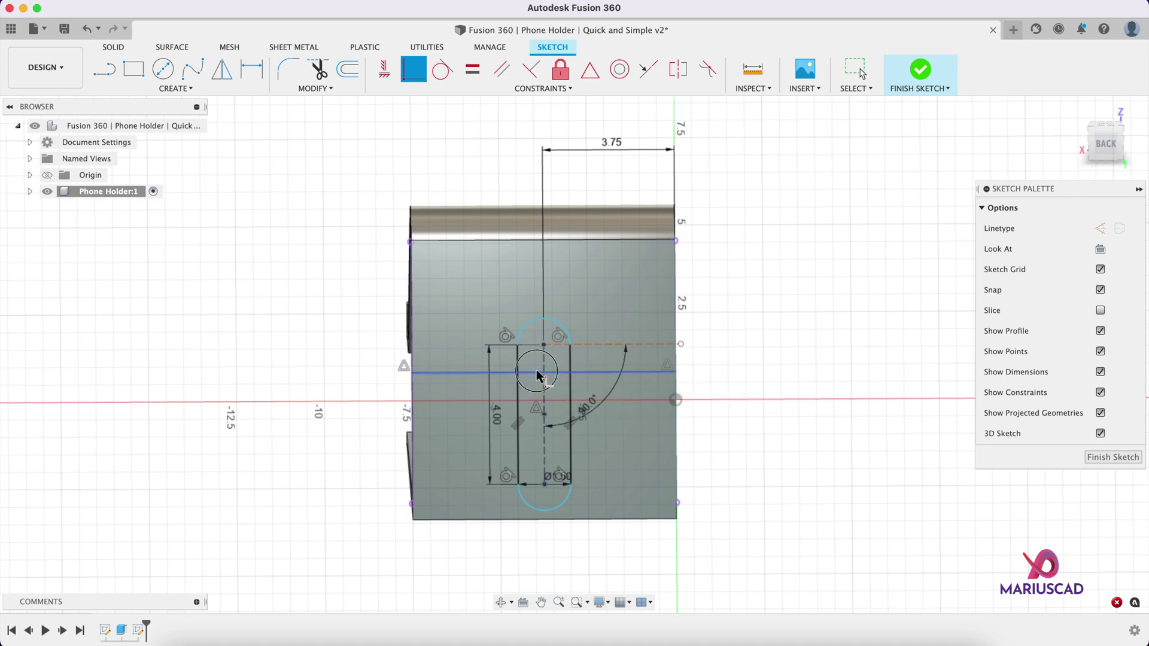
click(544, 414)
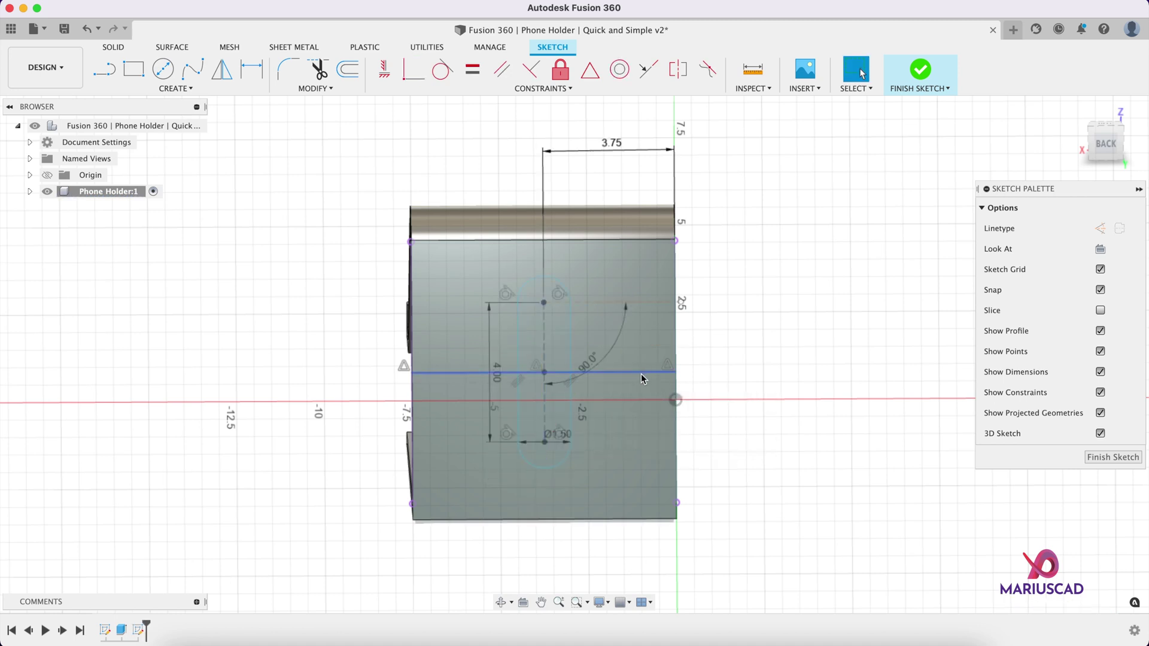
Step: Finish the sketch and extrude-cut the slot profile 1.5 cm through the sloped back
click(916, 75)
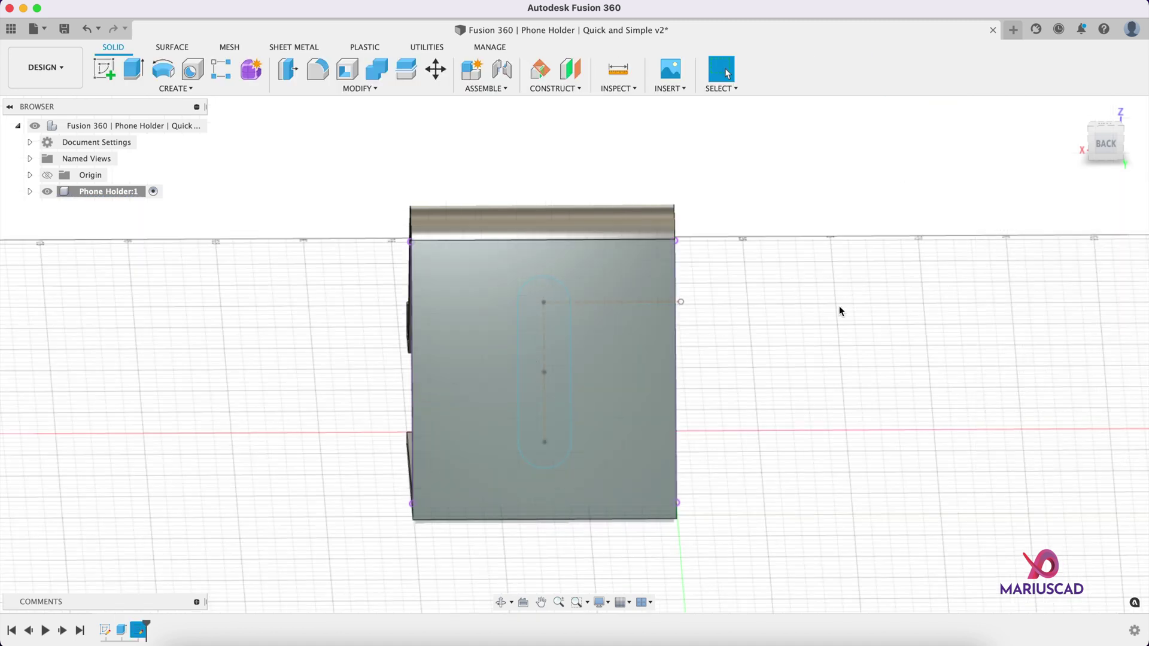
mouse_move(838, 311)
shift+middle_down()
mouse_move(641, 357)
mouse_move(846, 329)
mouse_move(844, 341)
shift+middle_up()
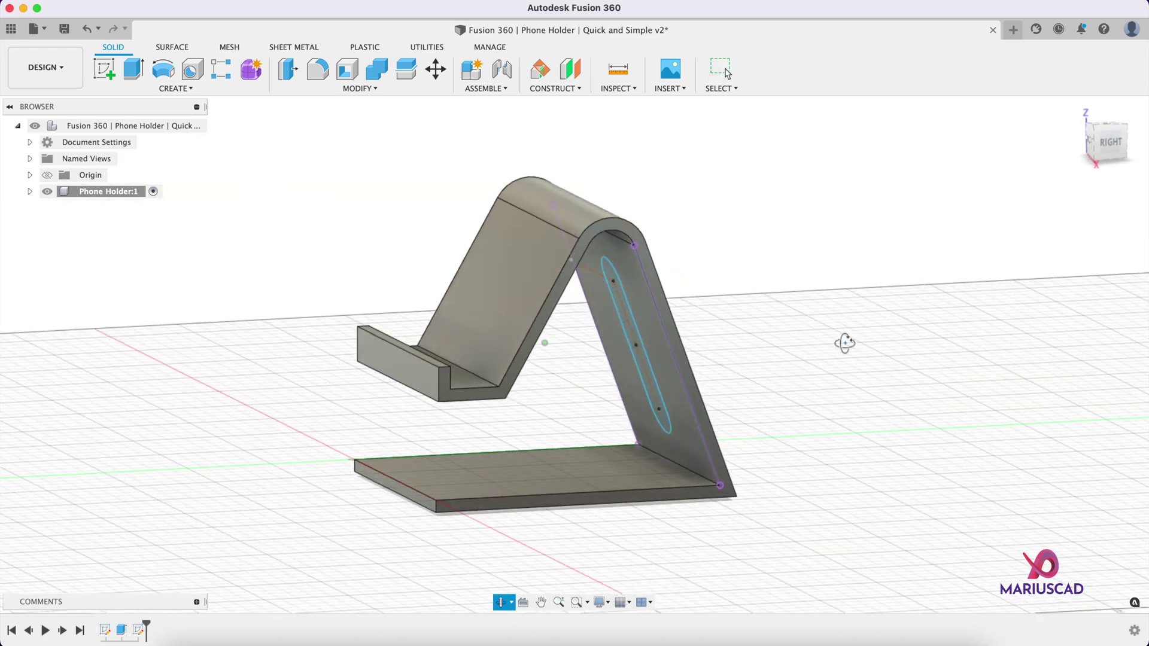
click(134, 68)
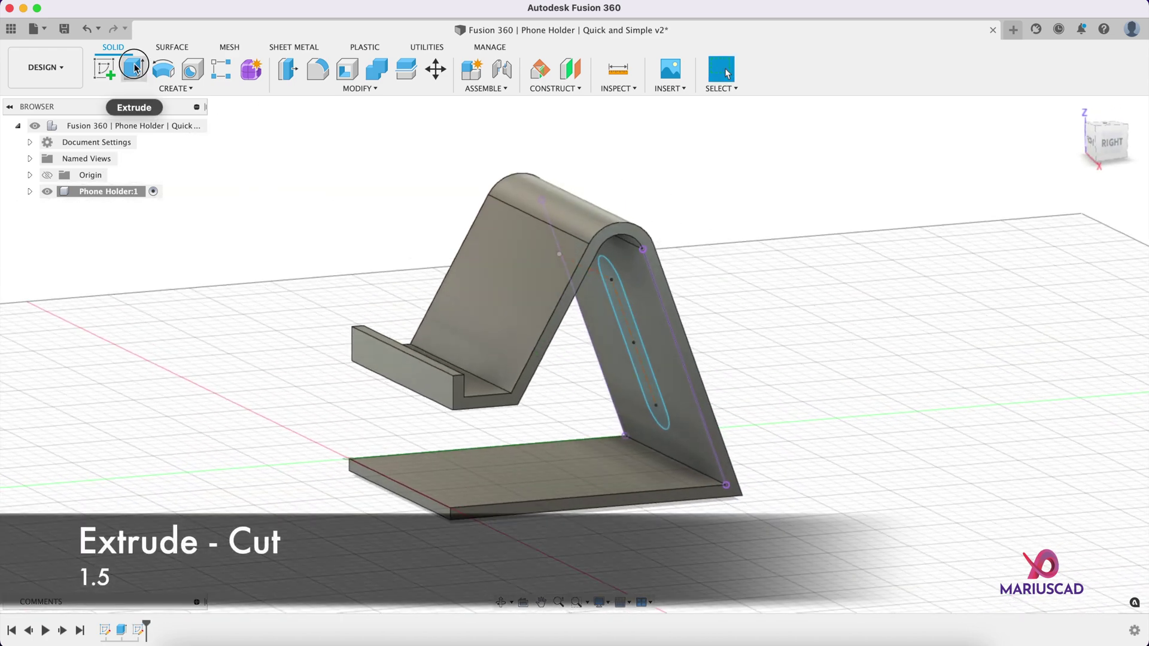
click(638, 341)
drag(641, 344, 691, 321)
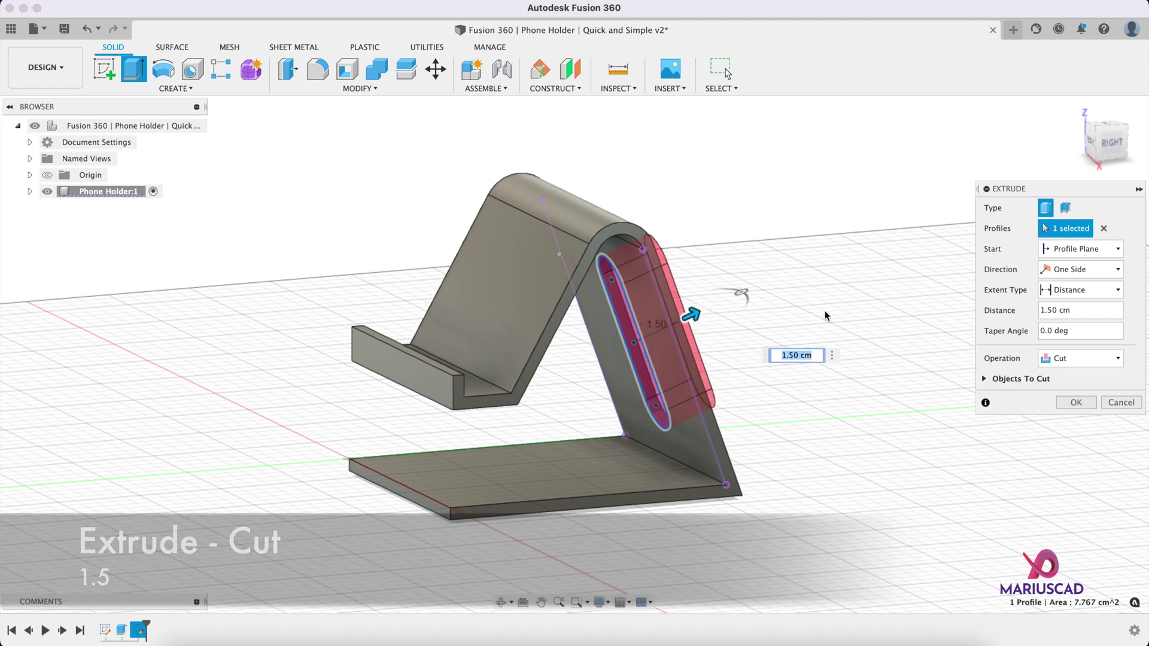
shift+middle_drag(825, 315, 766, 330)
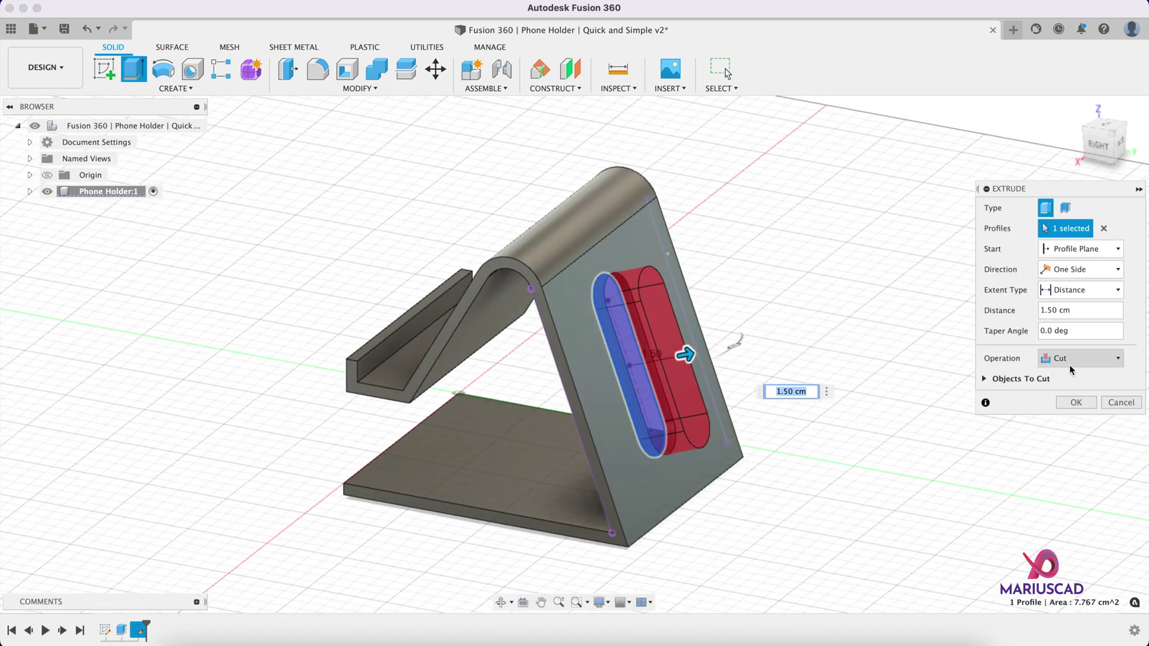
click(1058, 405)
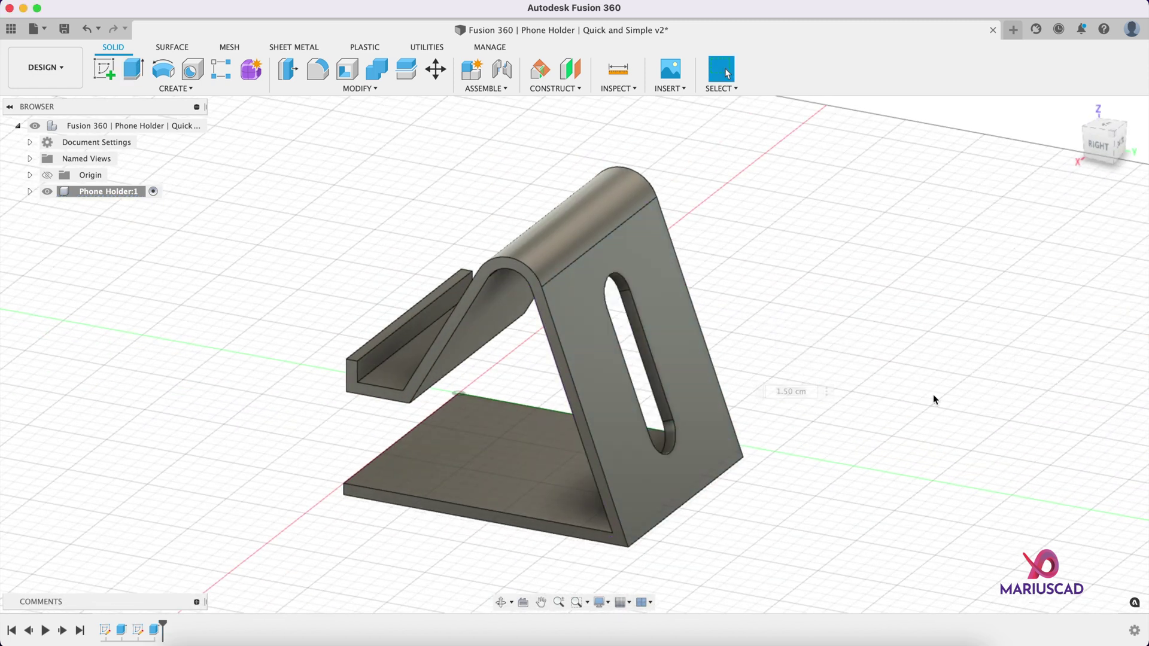
shift+middle_drag(936, 397, 909, 410)
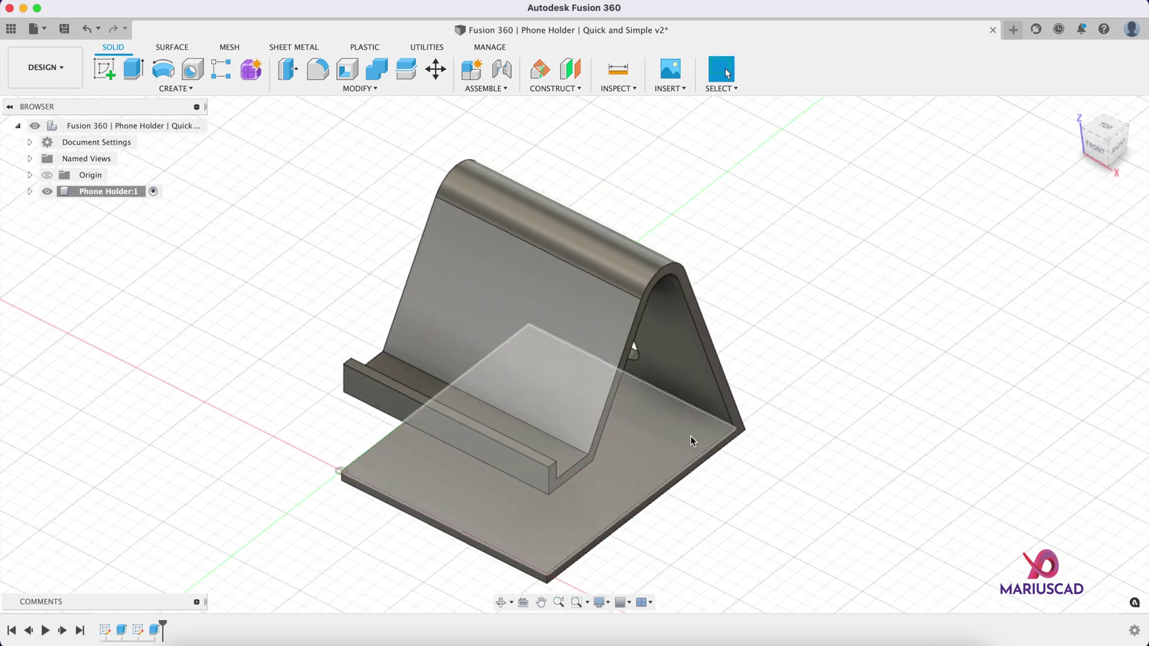
Step: Start a new sketch on the front face, viewed head-on and zoomed on the cable slot
mouse_move(688, 436)
shift+middle_down()
mouse_move(716, 400)
mouse_move(710, 412)
mouse_move(878, 395)
shift+middle_up()
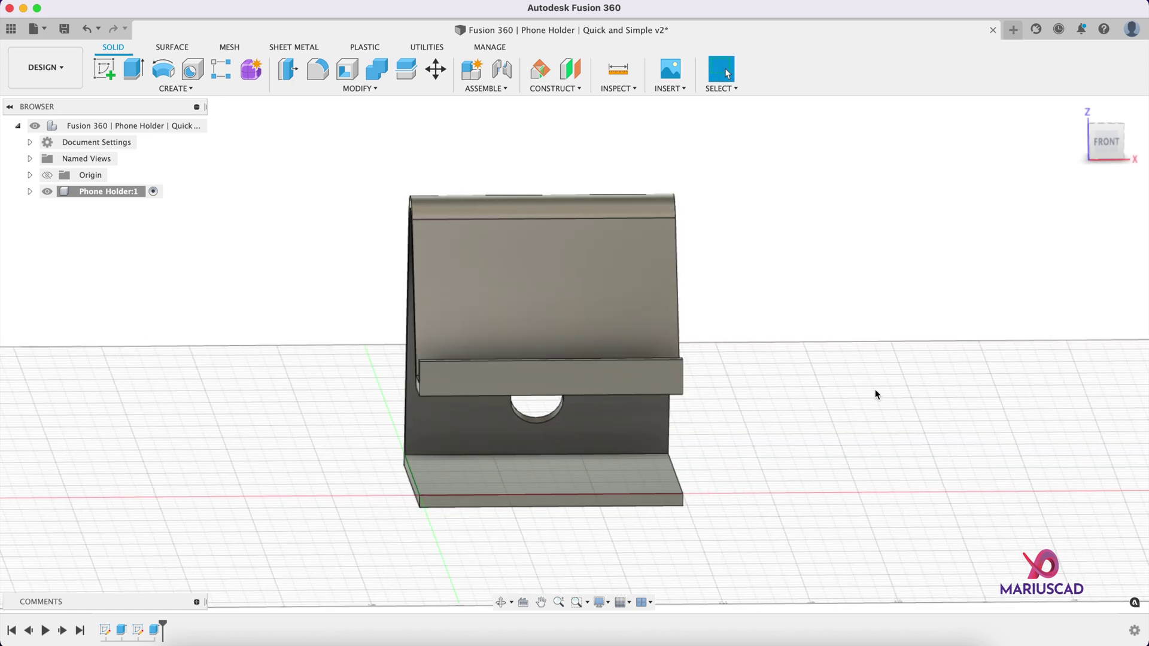
right_click(526, 376)
click(522, 450)
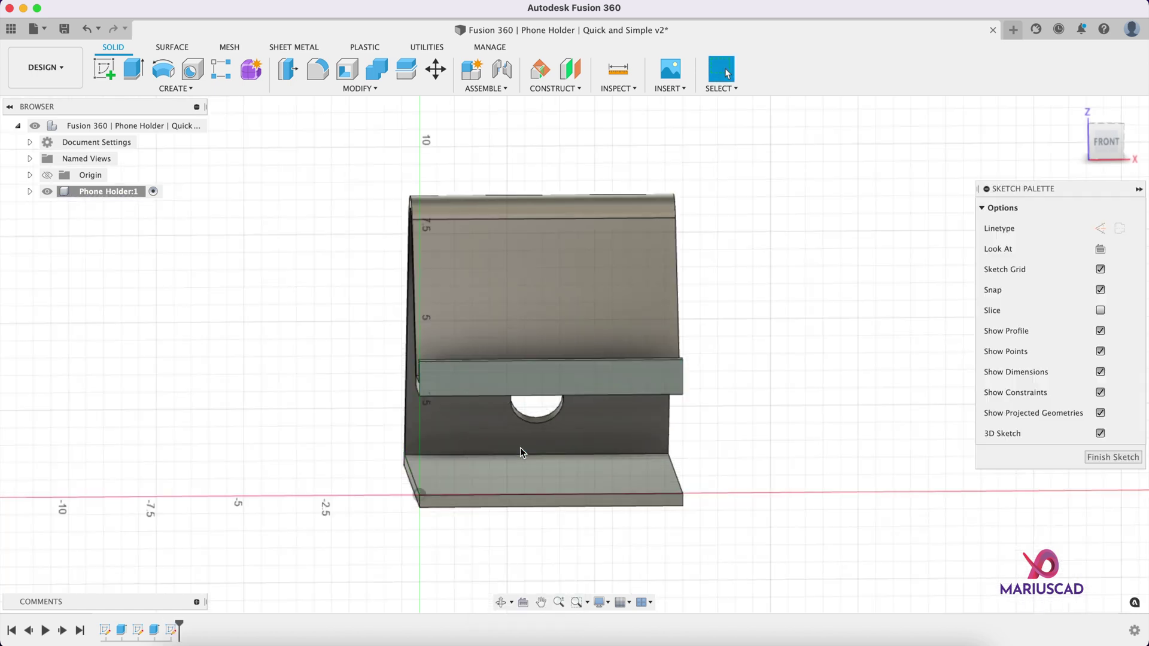
click(1105, 143)
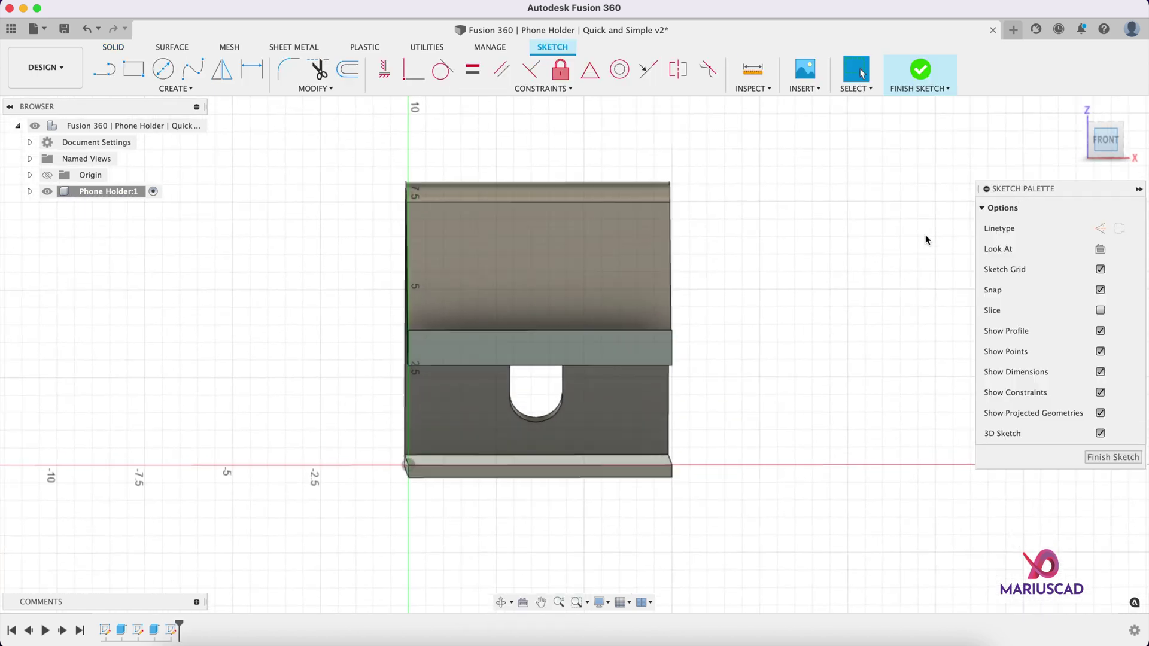
scroll(601, 362, up, 8)
Step: Project the front lip's upper and lower edges and the slot's two sides into the sketch
middle_drag(449, 320, 476, 361)
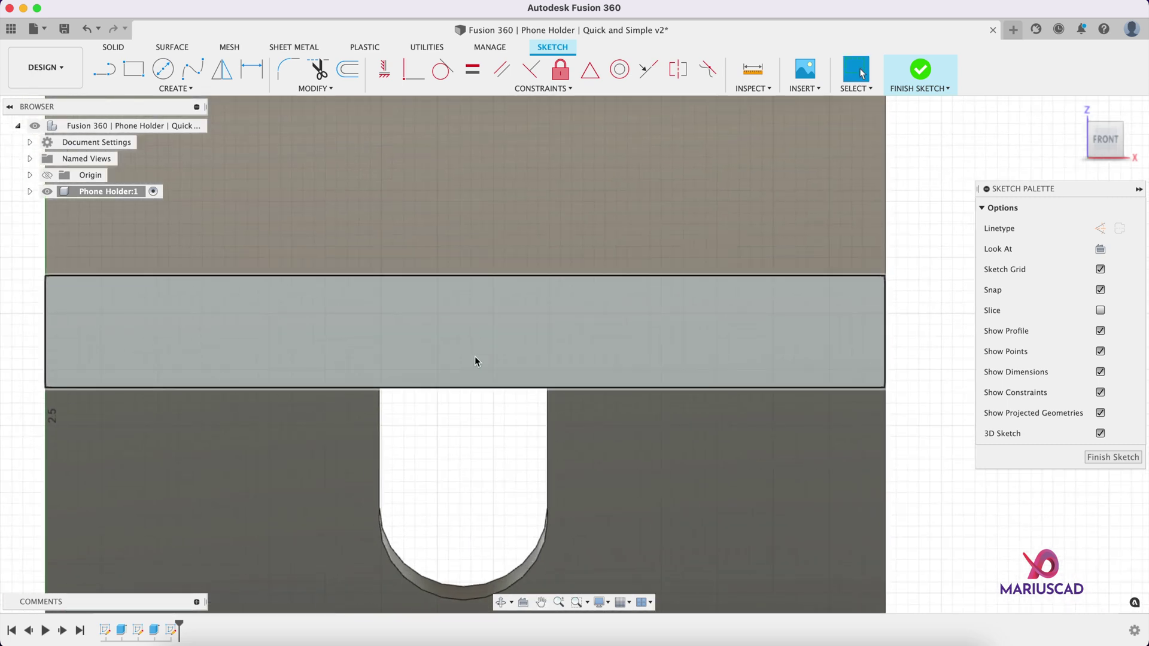
key(p)
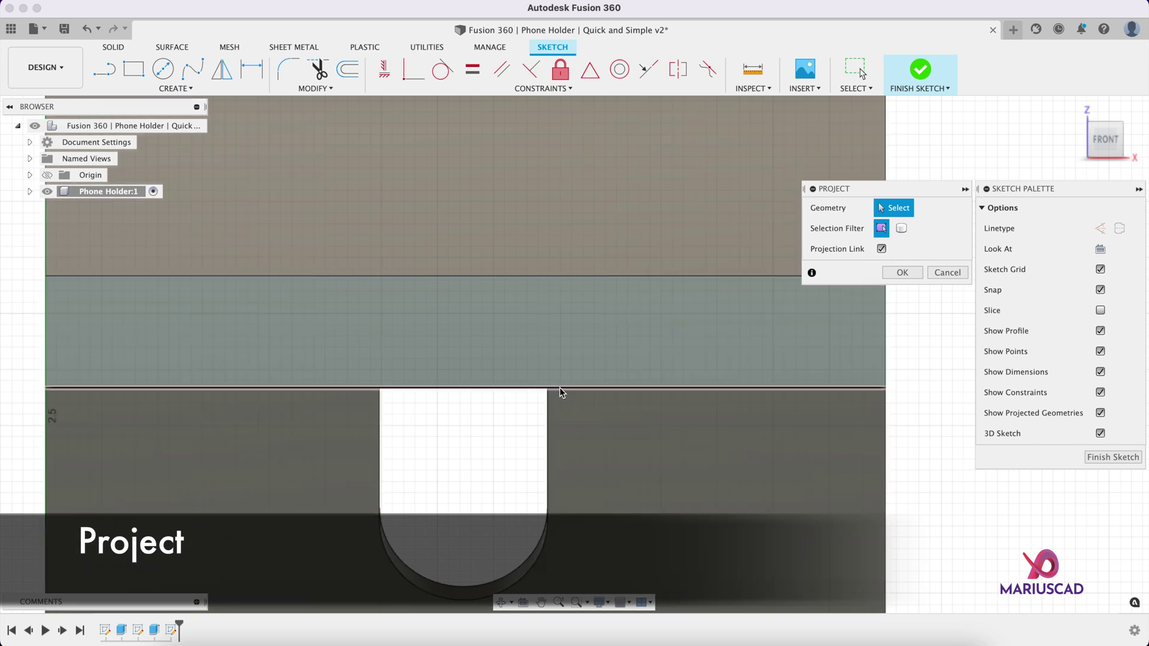
click(559, 390)
click(568, 278)
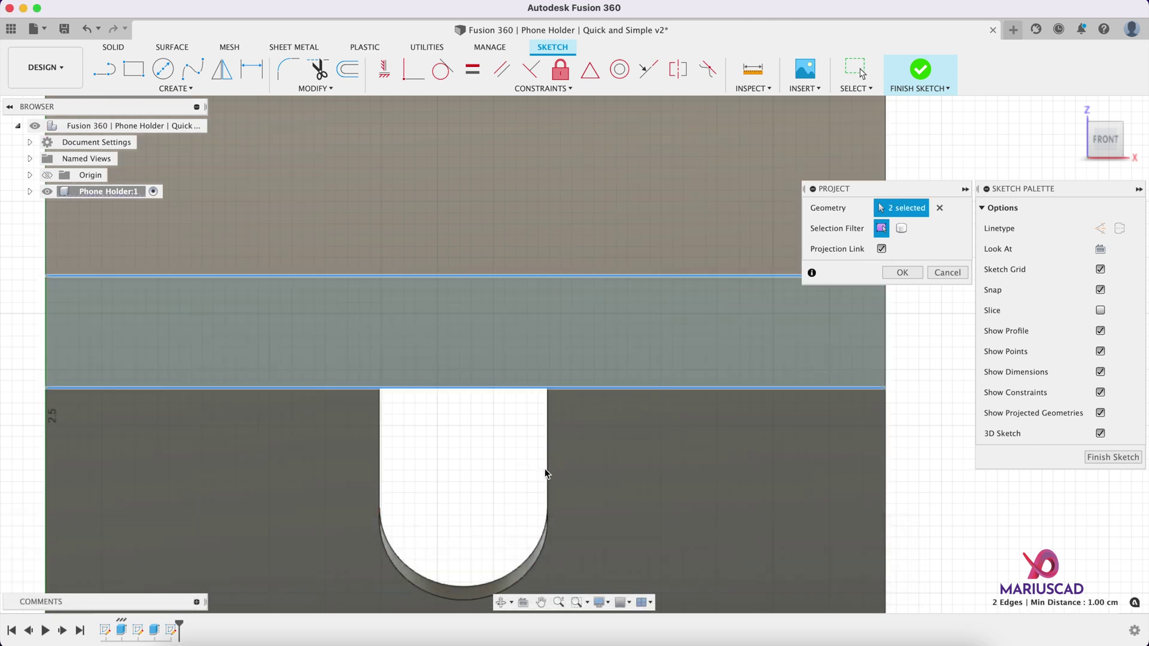
click(547, 468)
click(379, 451)
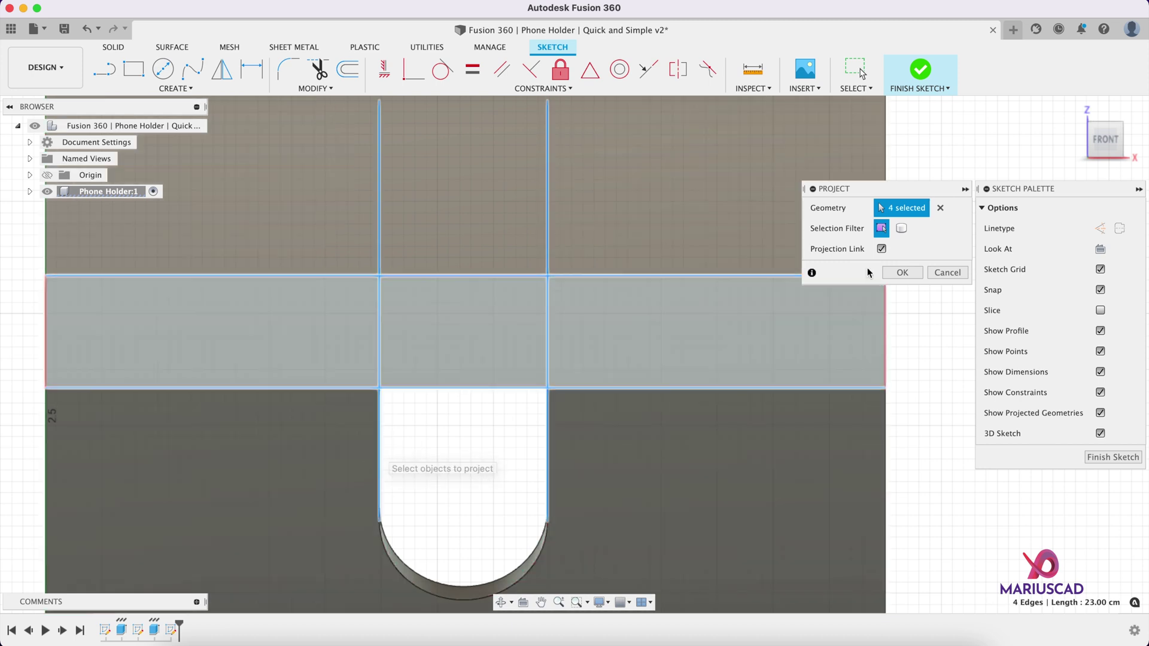
click(902, 272)
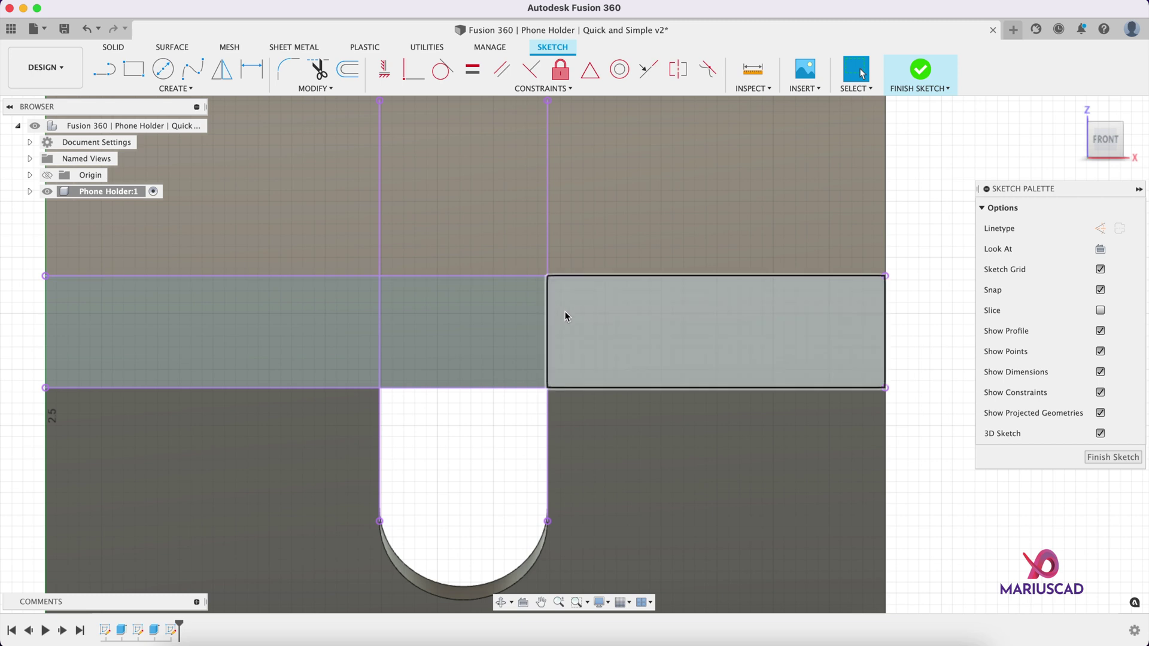
Step: Draw a 1.5 × 1 cm rectangle above the slot between its projected sides and finish the sketch
key(r)
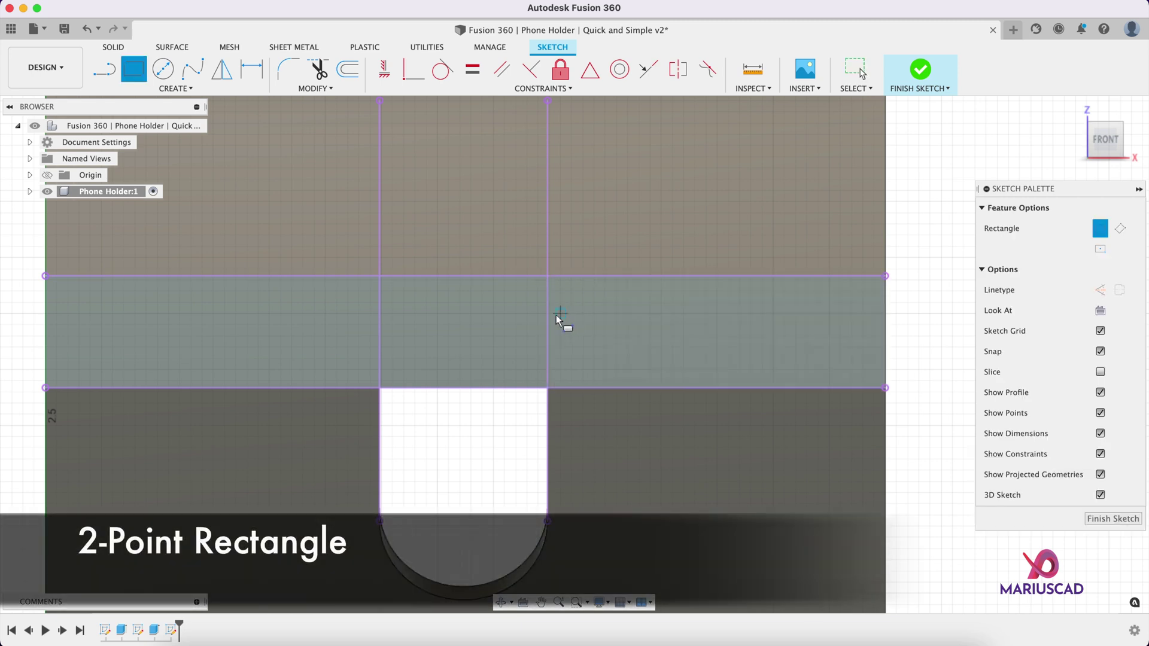
click(380, 388)
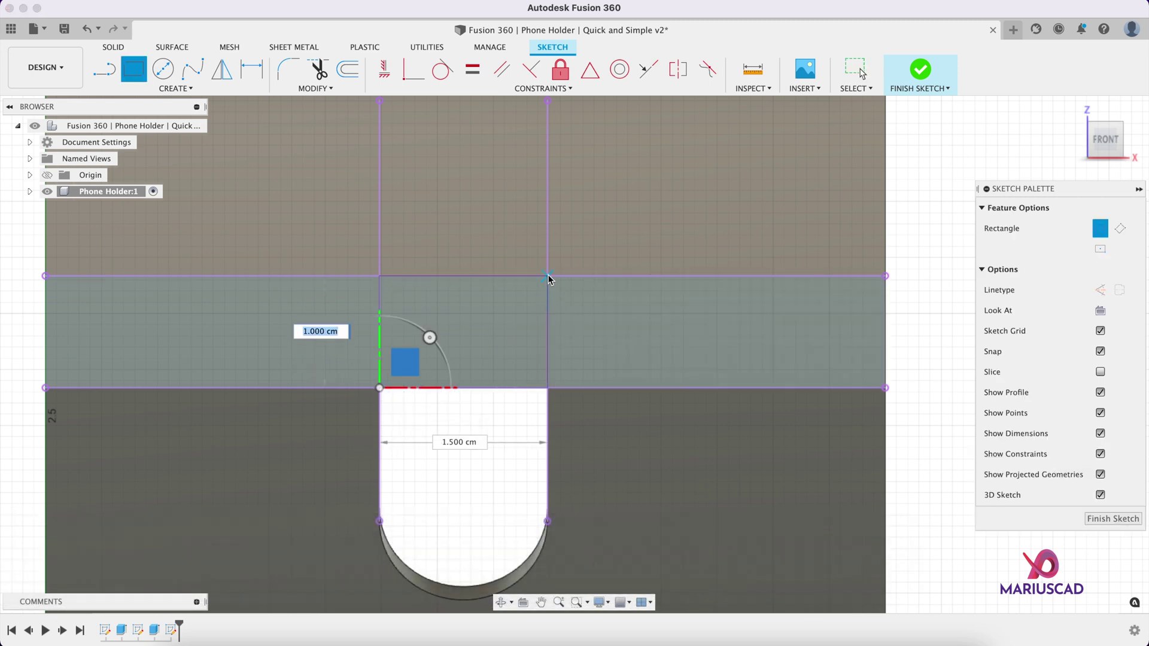
click(548, 277)
click(920, 69)
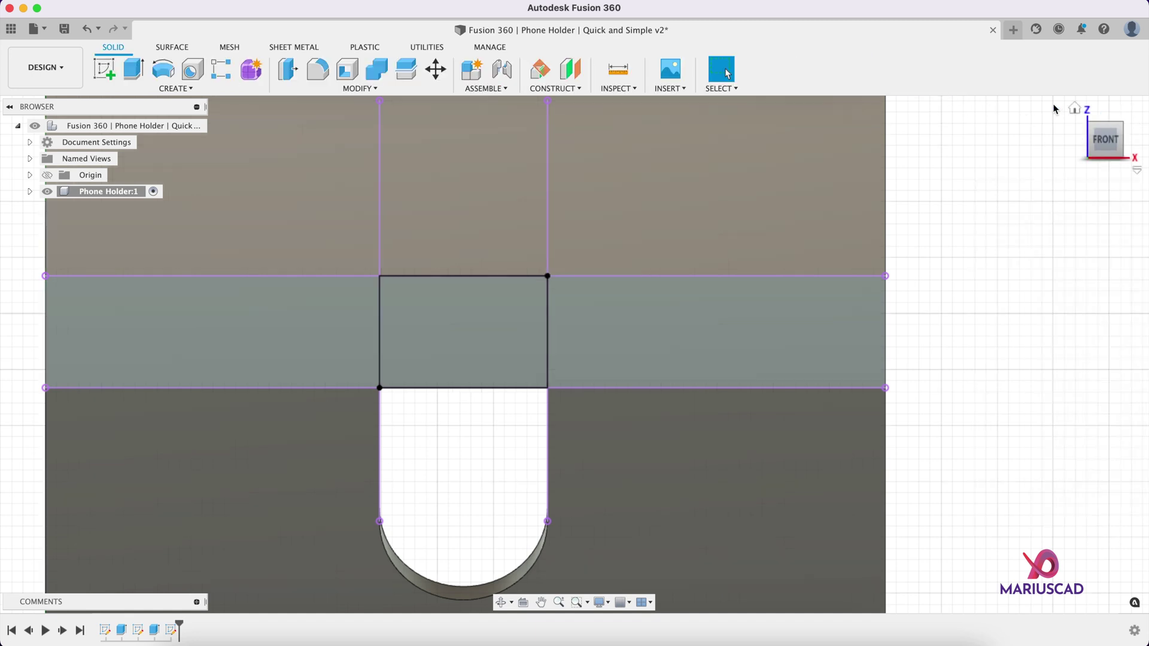
click(1081, 111)
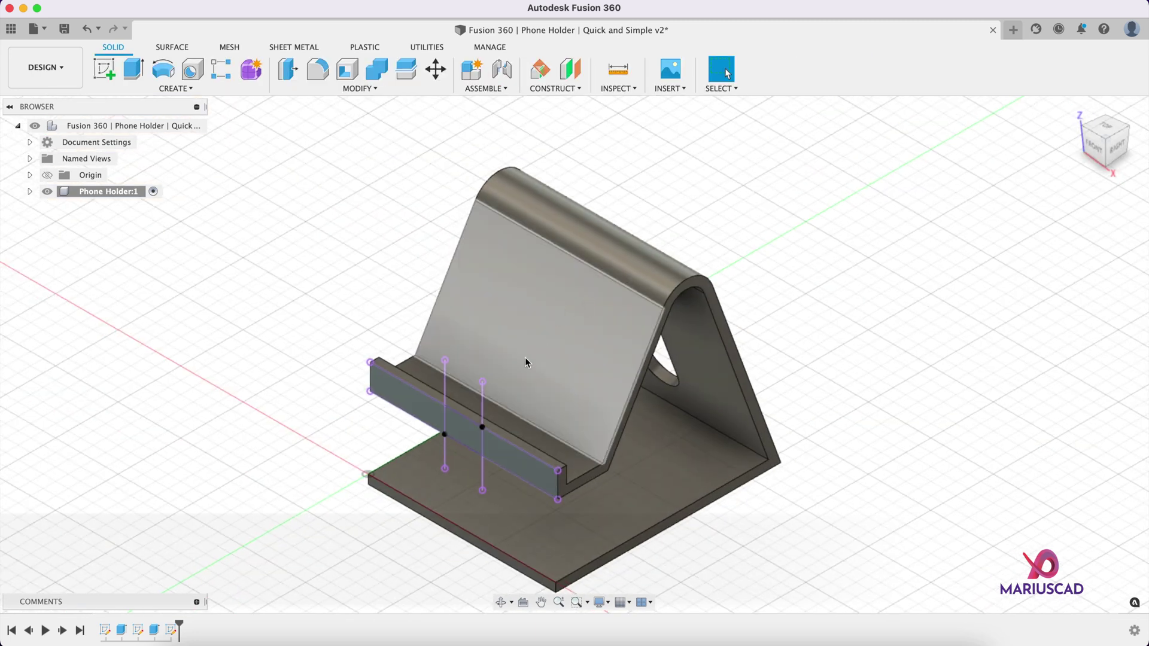
Step: Extrude-cut the rectangle above the slot -1.8 cm into the front lip
key(e)
click(464, 438)
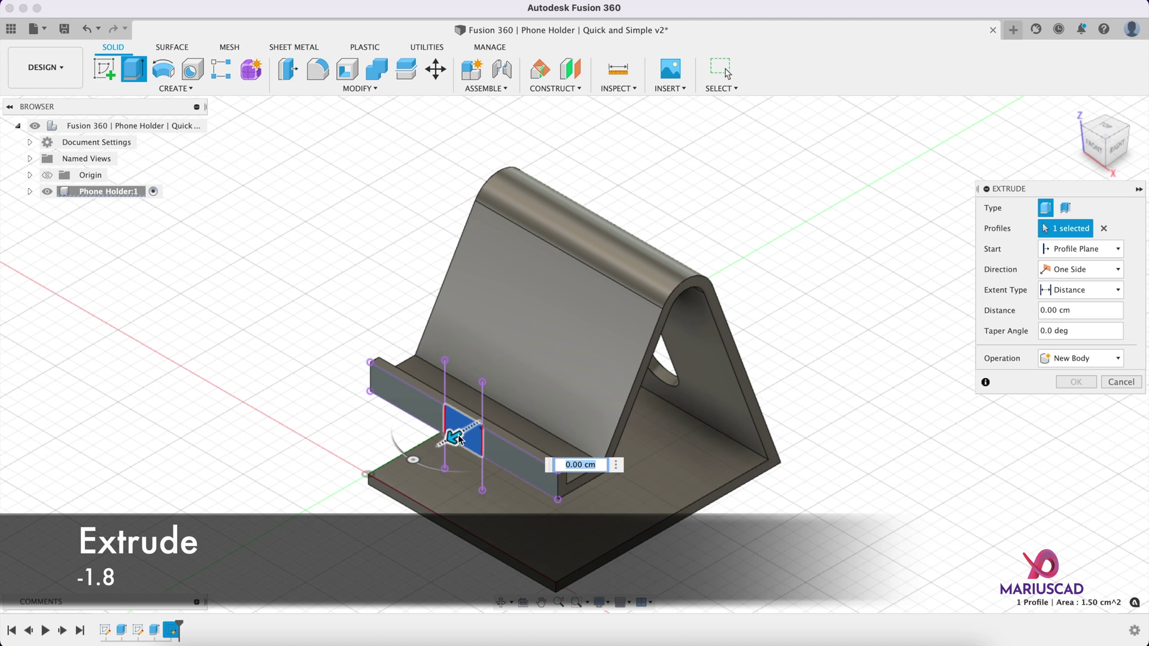
drag(458, 436, 495, 418)
shift+middle_drag(513, 389, 597, 384)
scroll(488, 368, up, 6)
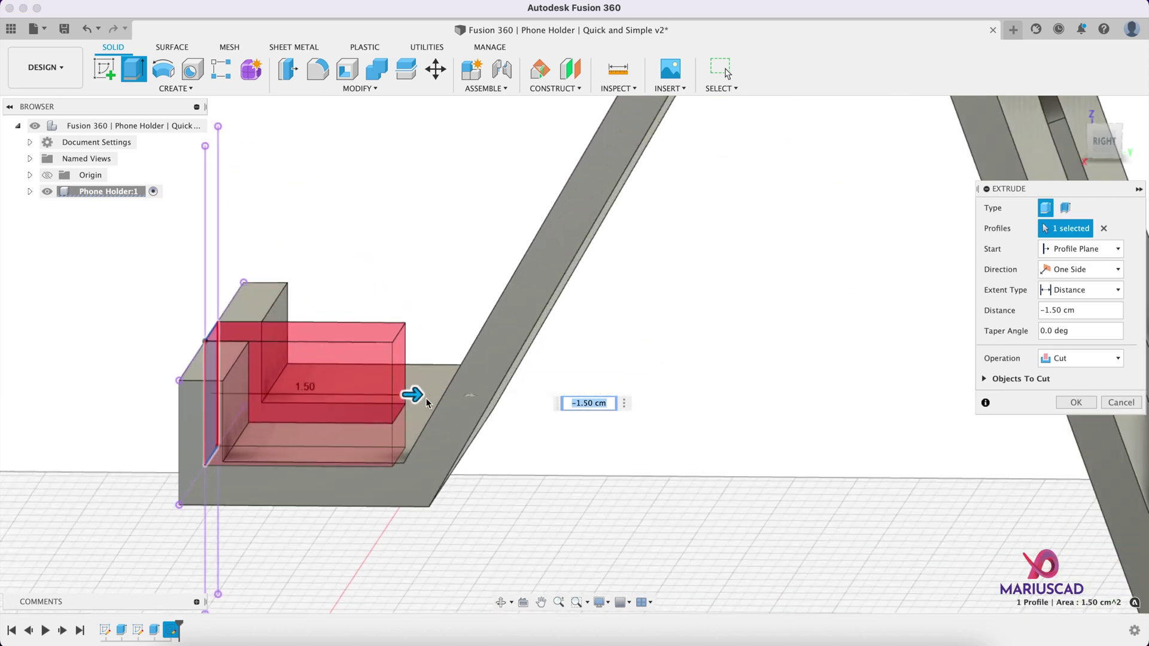
text(-1.8)
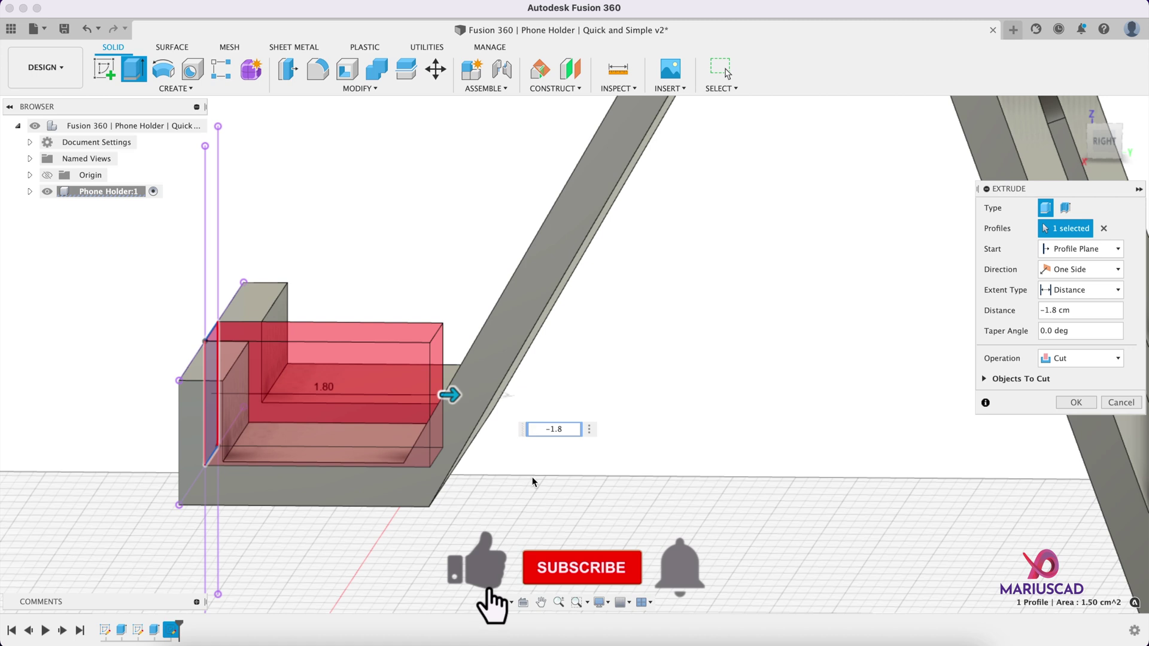
shift+middle_drag(533, 482, 629, 364)
key(Return)
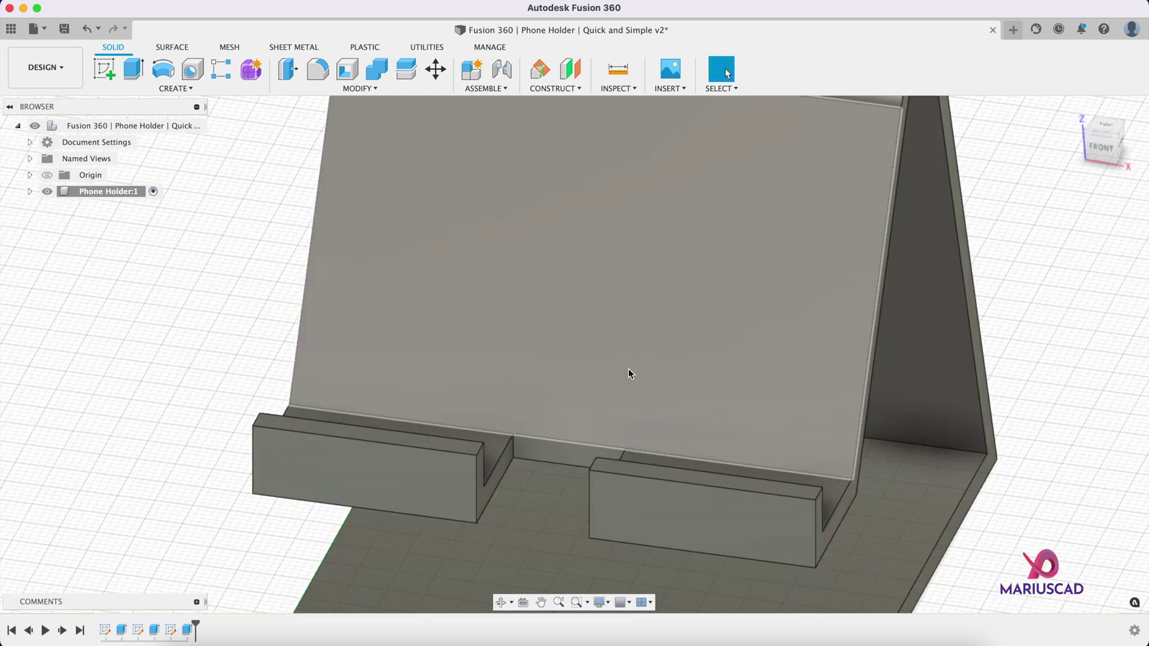
Step: Start a sketch on the sloped back face and draw a 1.5 × 1.5 cm square at the gap's left edge
click(557, 368)
right_click(584, 368)
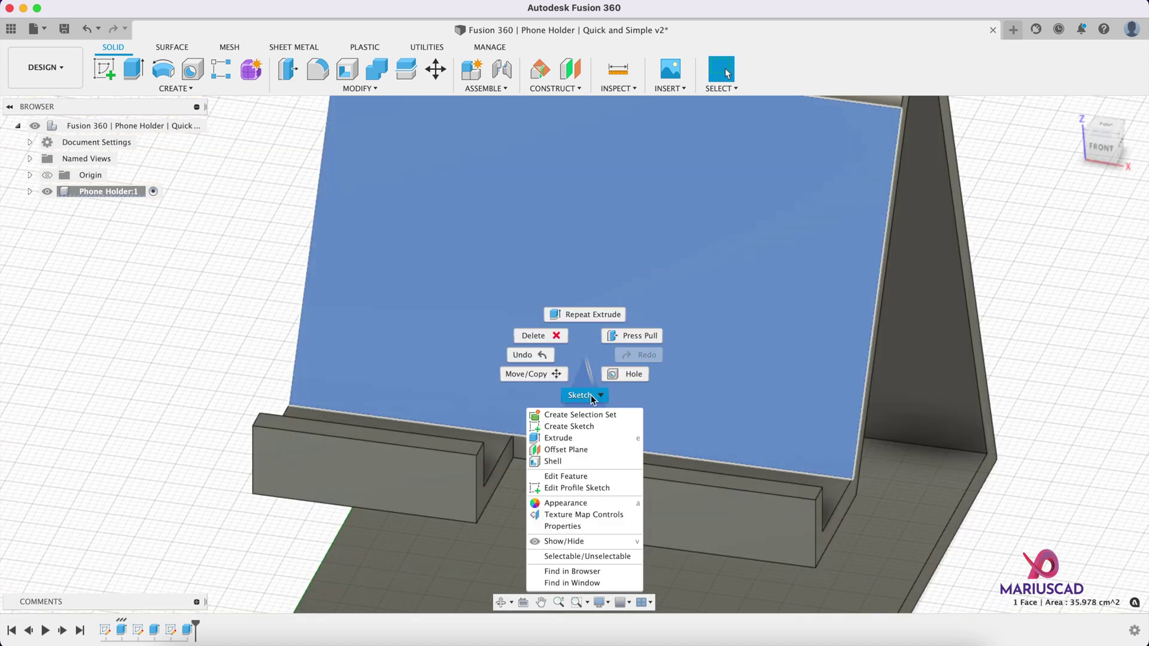
click(570, 427)
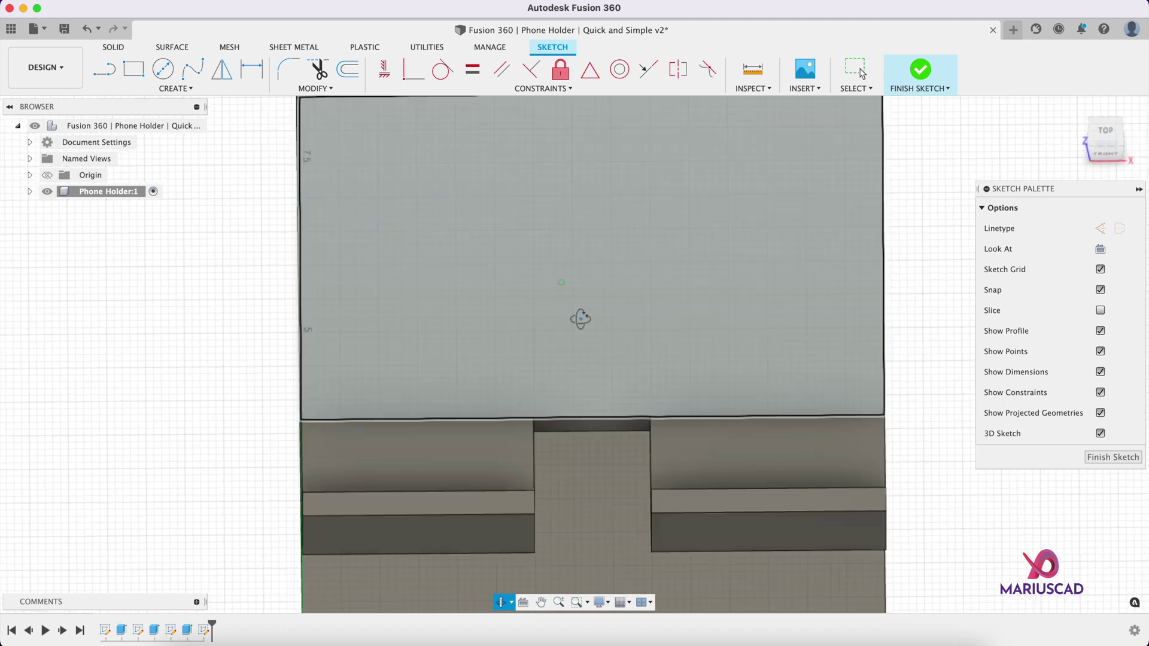
mouse_move(582, 313)
shift+middle_down()
mouse_move(601, 292)
mouse_move(522, 352)
mouse_move(629, 381)
shift+middle_up()
key(r)
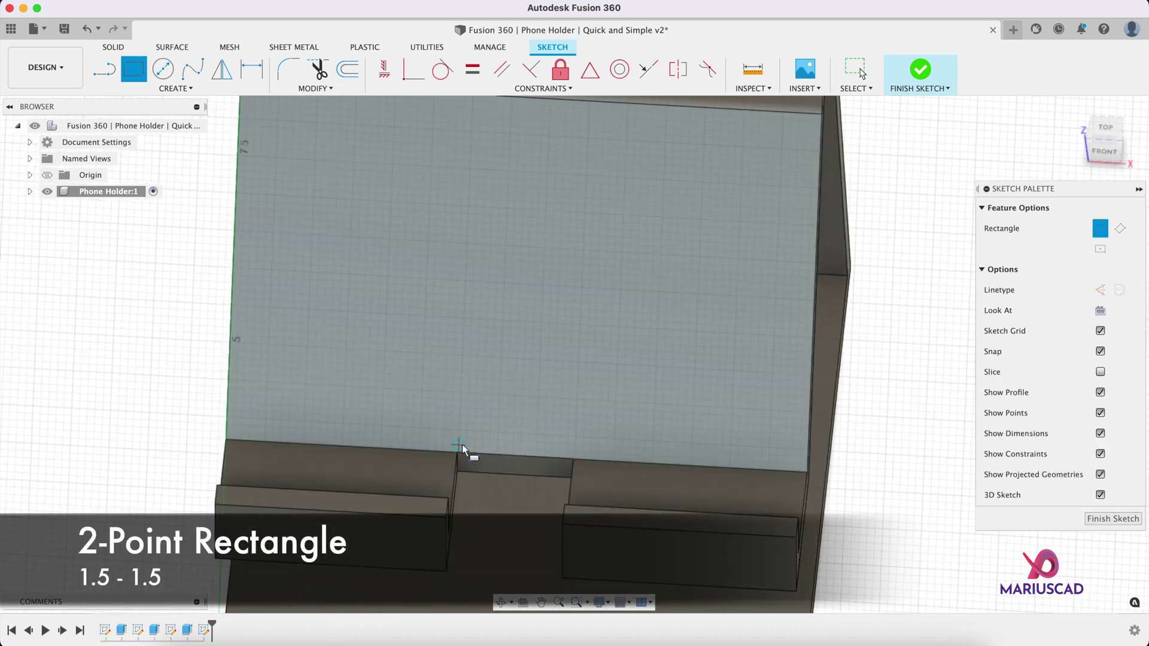
click(458, 450)
text(1.5)
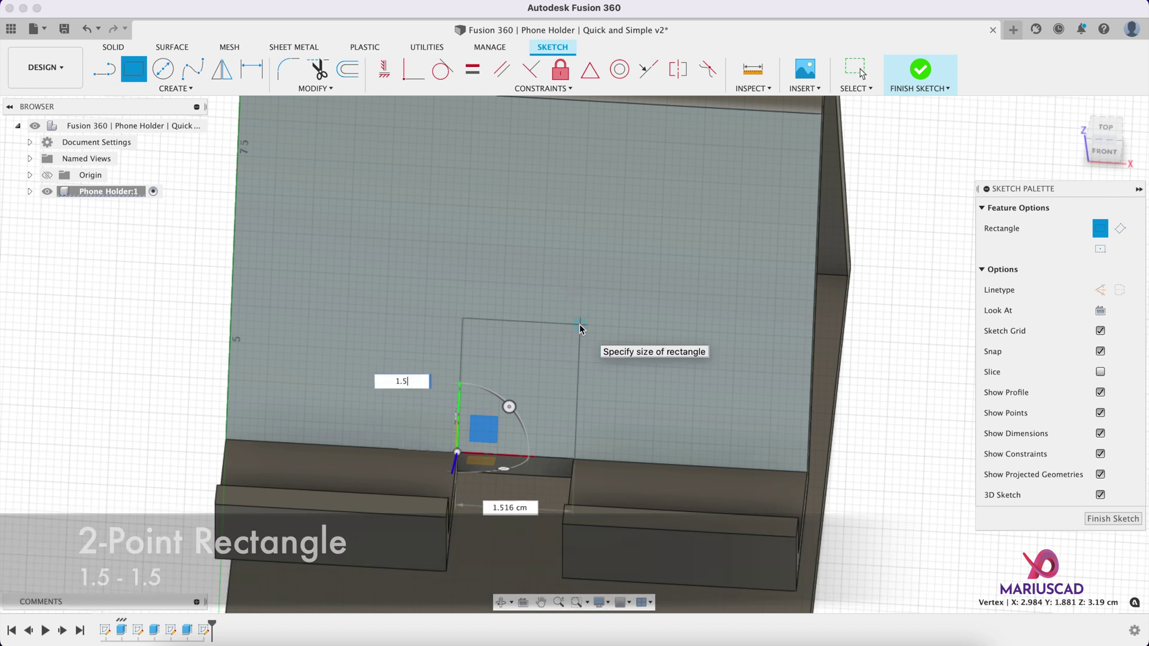
key(Tab)
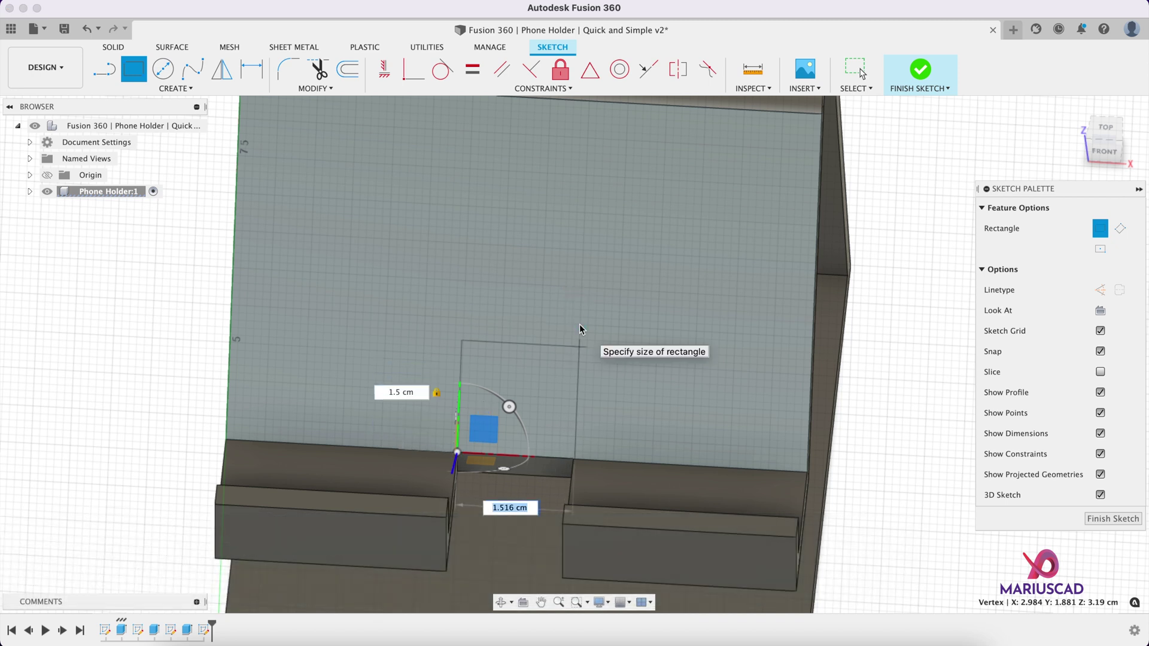
text(1.5)
key(Return)
key(Return)
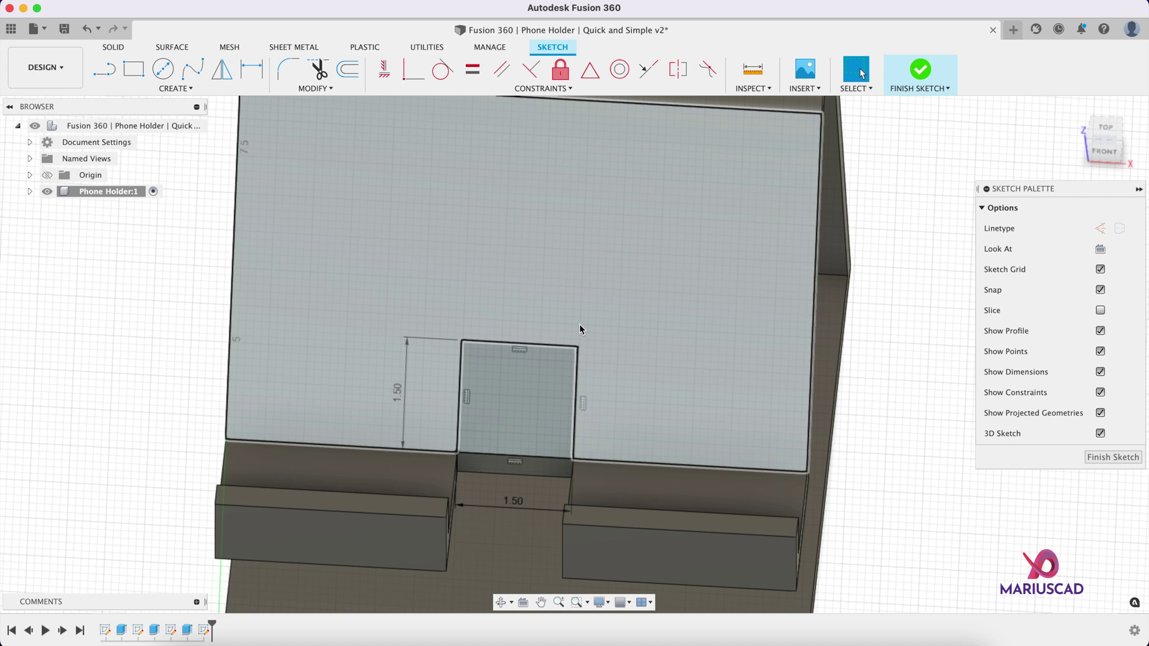
shift+middle_drag(533, 306, 623, 315)
scroll(621, 312, up, 4)
Step: Add a two-point circle across the square's top, trim it into an arch, and finish the sketch
key(c)
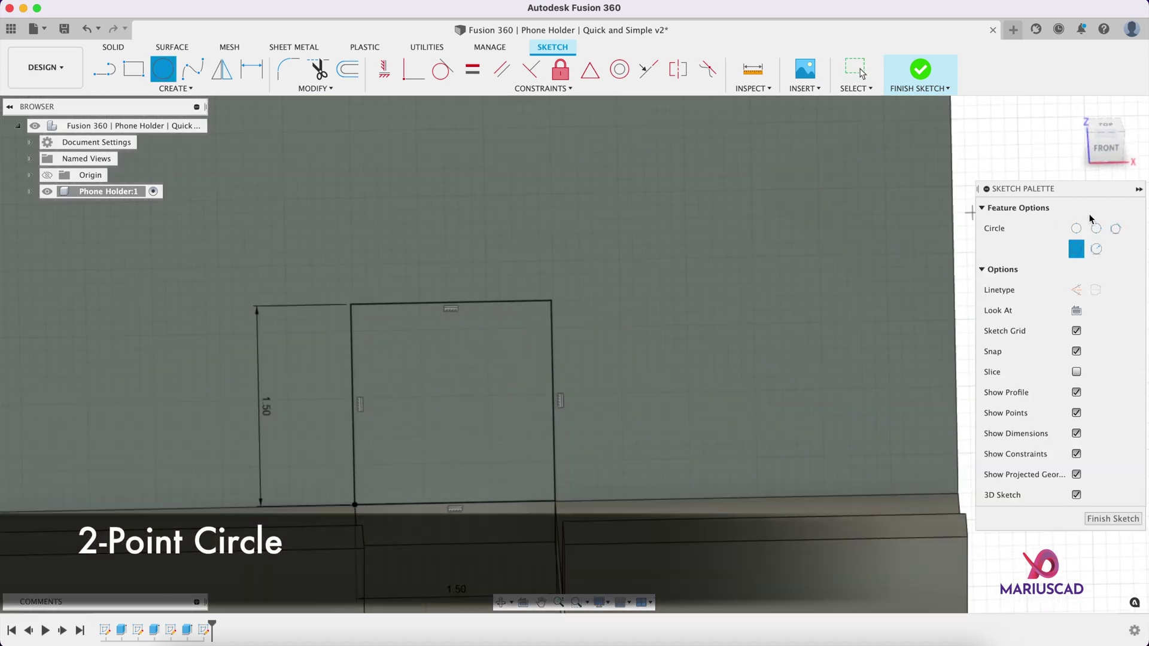
click(1076, 229)
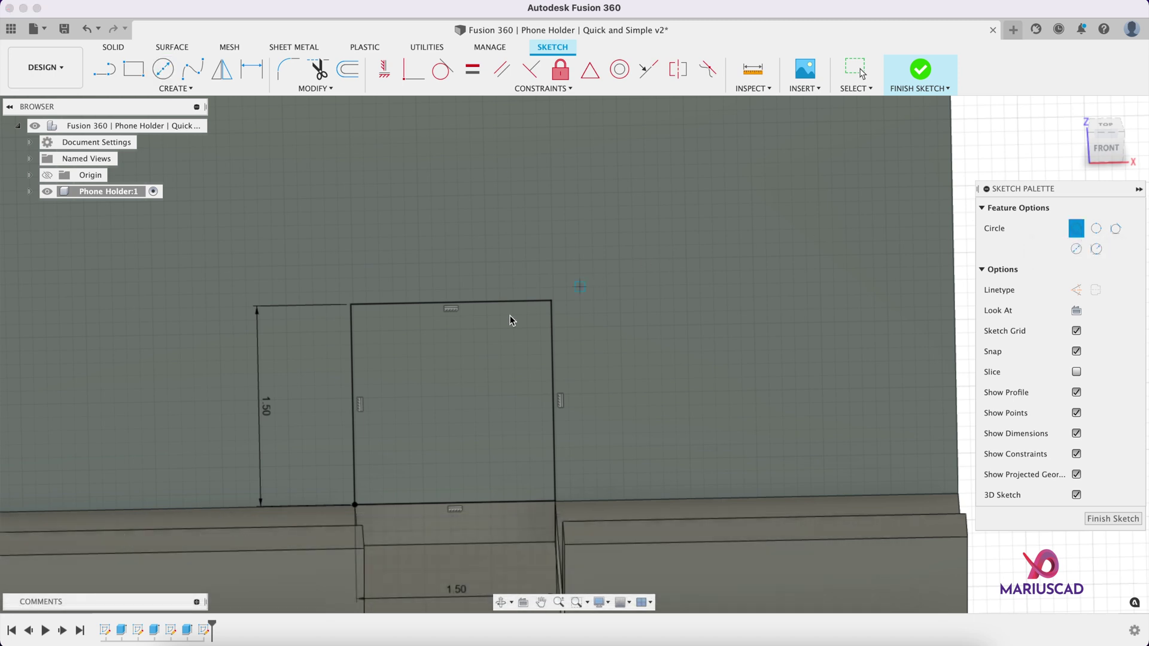
click(350, 306)
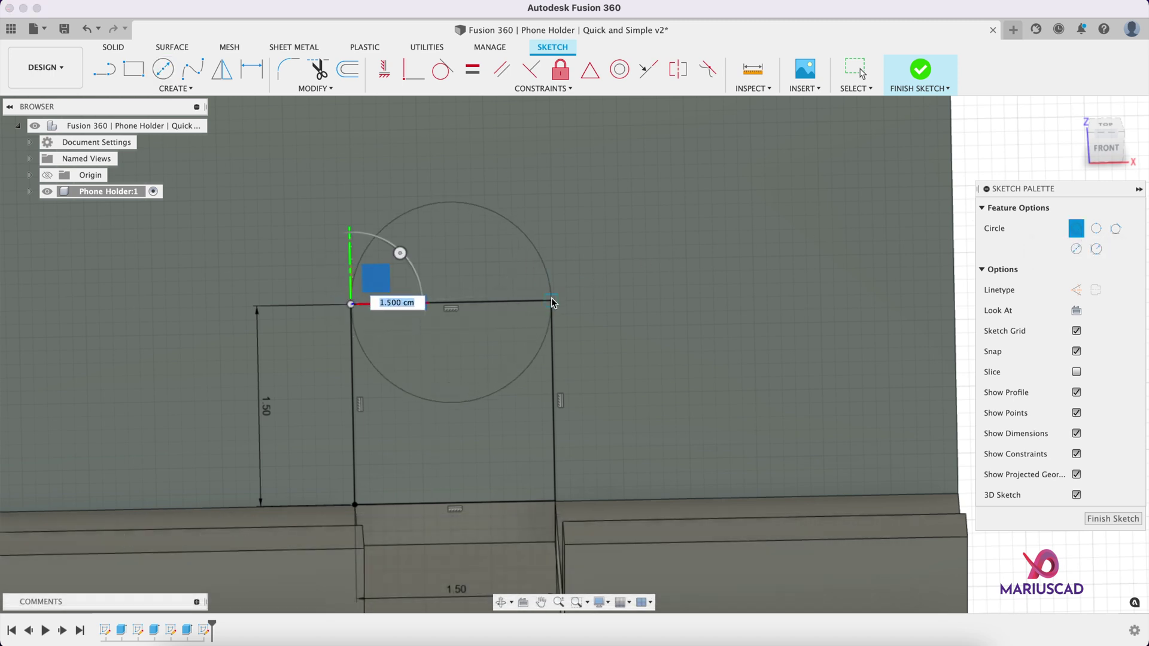
click(551, 301)
key(t)
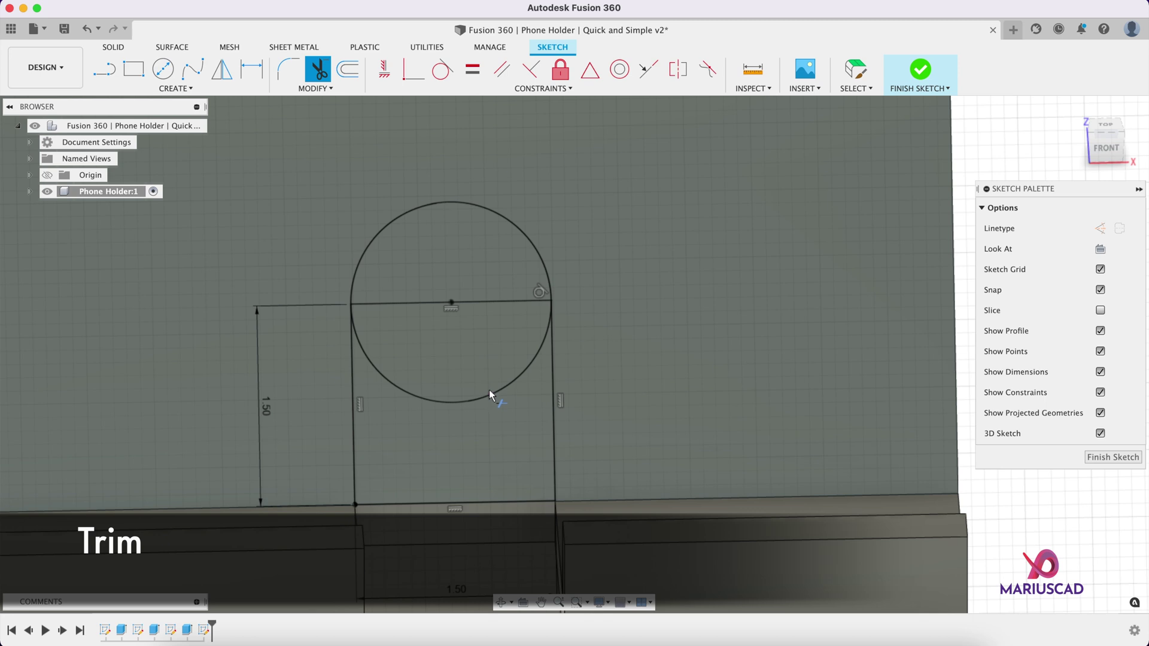
click(488, 392)
click(491, 303)
scroll(491, 302, down, 5)
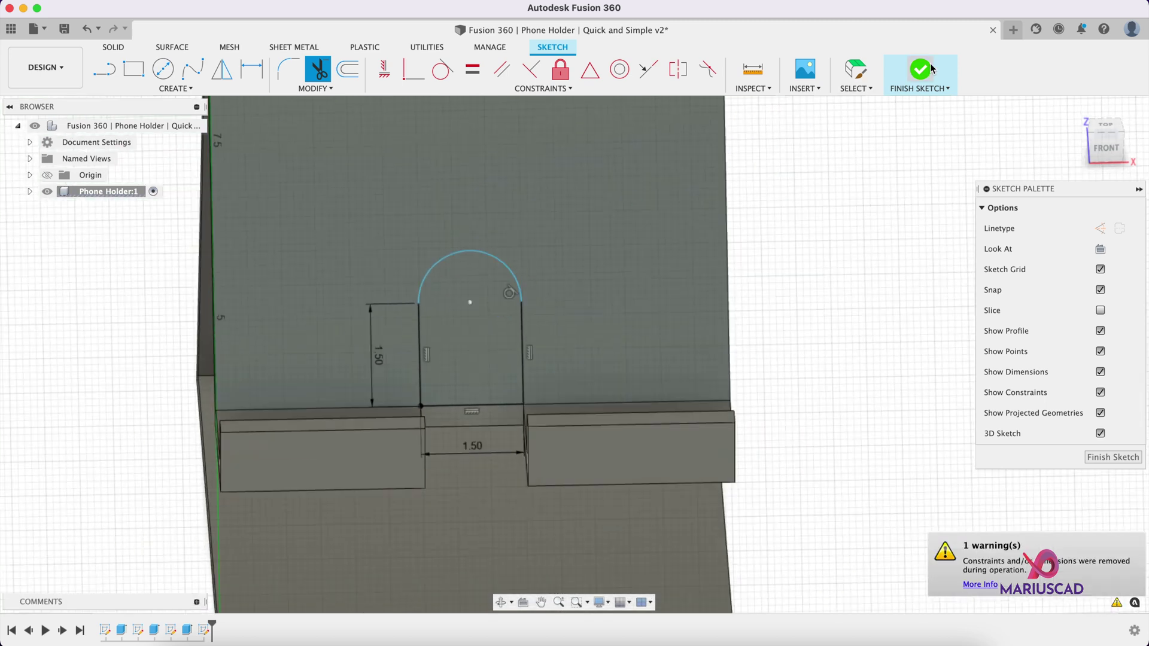
click(921, 69)
Step: Extrude-cut the arch profile 1.40 cm through the sloped back
click(134, 69)
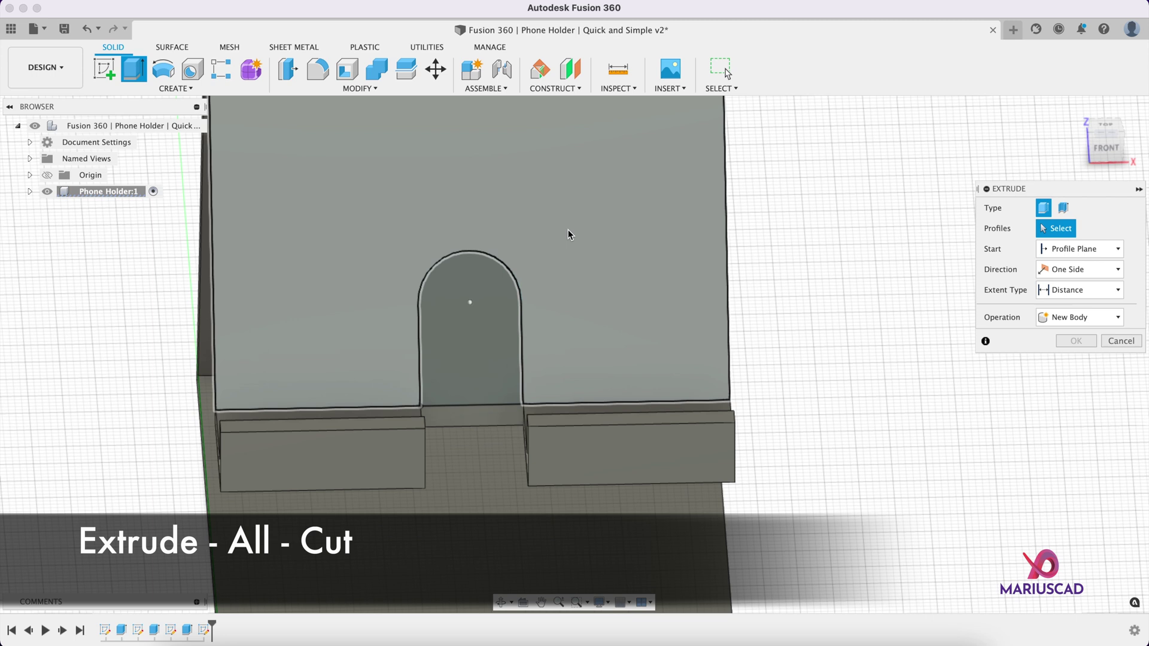
click(463, 268)
drag(458, 272, 536, 277)
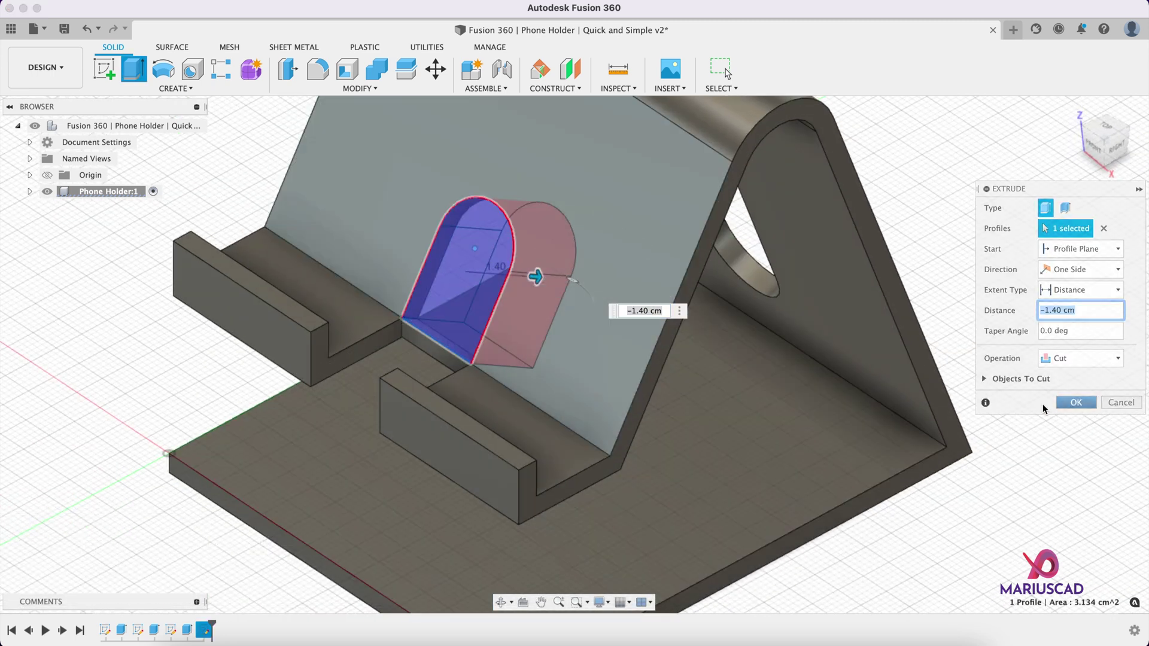
click(1075, 403)
shift+middle_drag(522, 410, 689, 428)
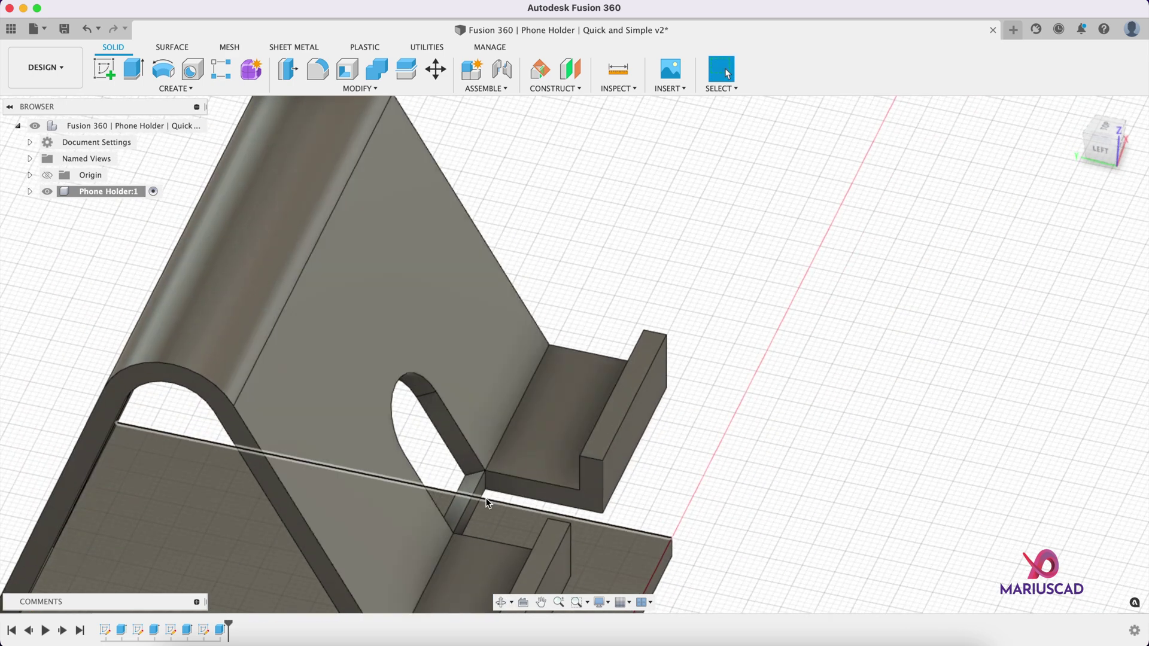
shift+middle_drag(631, 487, 506, 479)
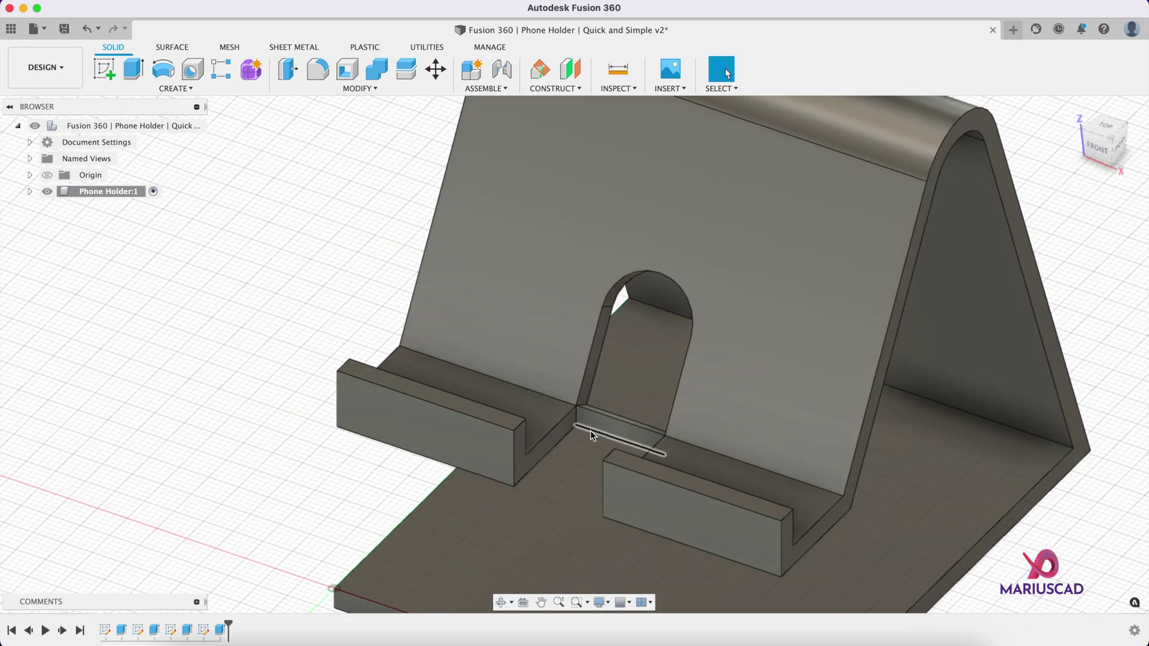
Step: Cut the face below the slot 1.10 cm inward through the front lip floor
key(e)
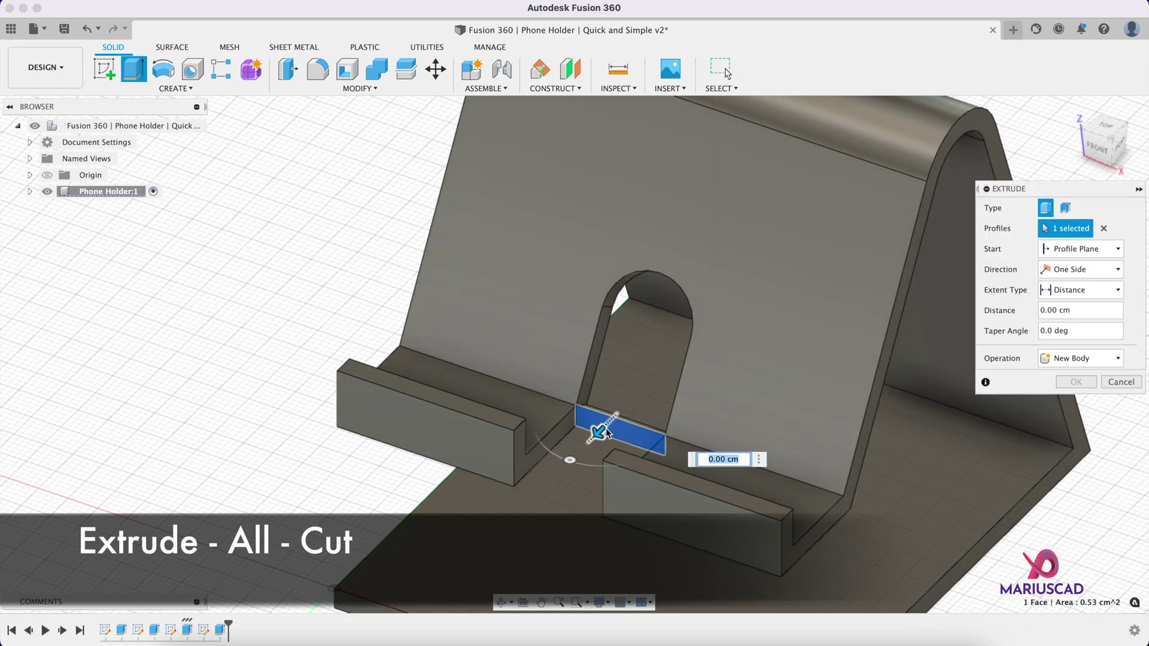
drag(601, 429, 652, 383)
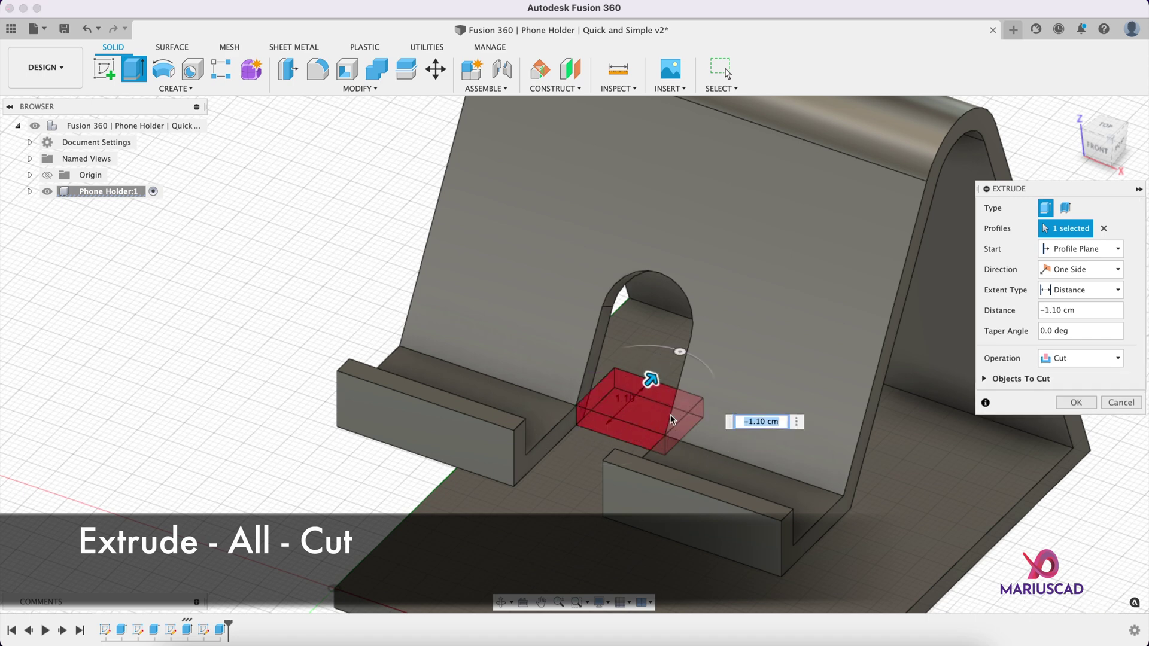
click(1073, 402)
shift+middle_drag(733, 498, 682, 504)
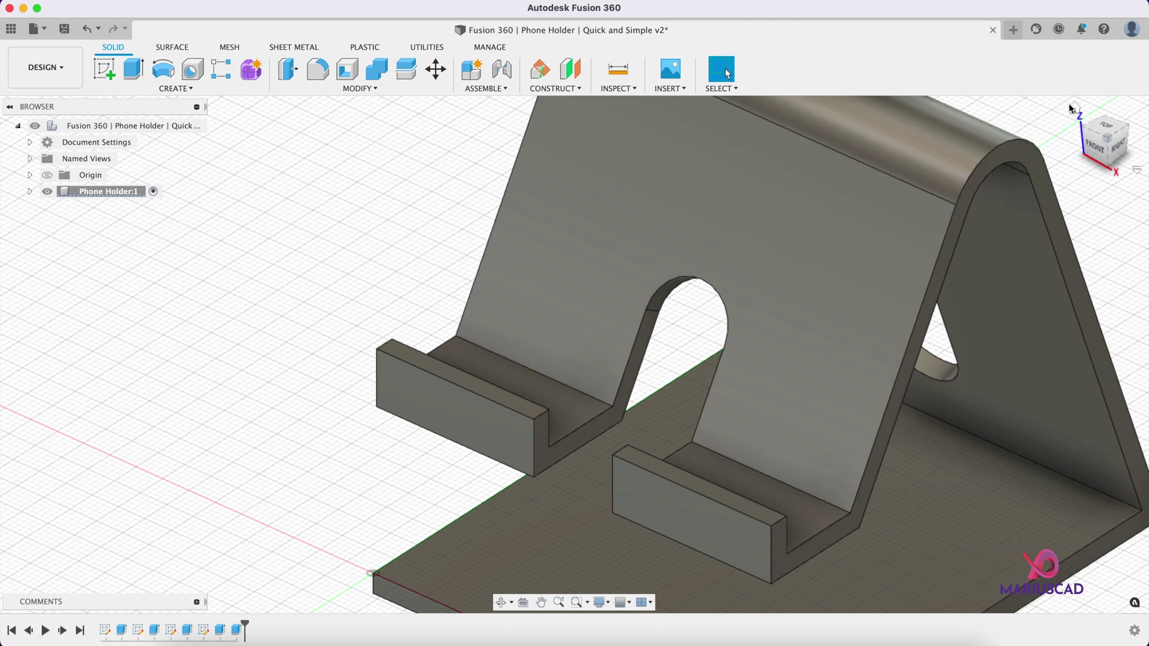
Step: Start a top-view sketch on the upper lip's floor and draw a 0.3 × 2 cm rectangle
scroll(808, 333, down, 5)
mouse_move(808, 334)
shift+middle_down()
mouse_move(817, 343)
mouse_move(802, 347)
shift+middle_up()
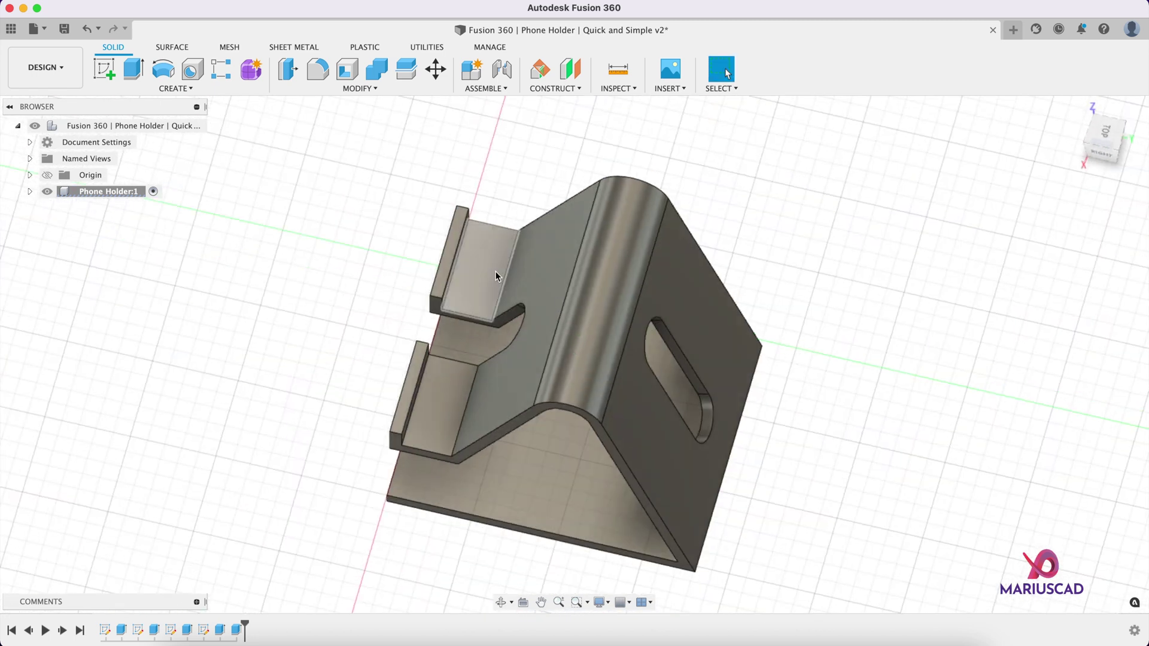
click(489, 276)
right_click(488, 275)
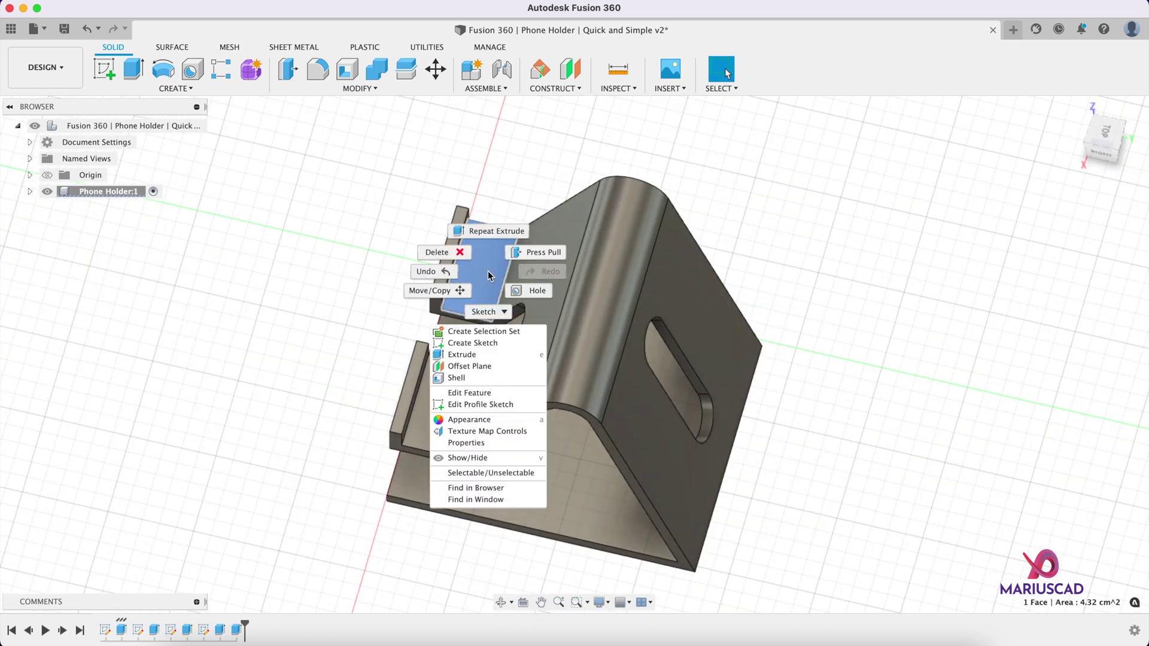
click(510, 346)
click(1113, 133)
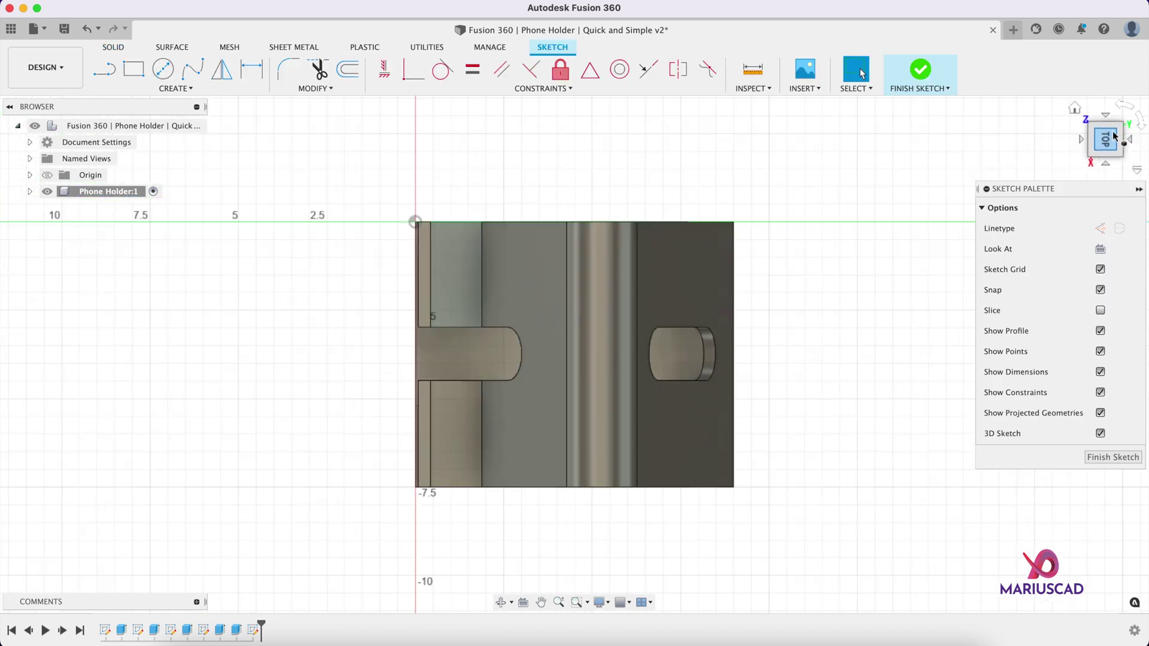
scroll(453, 287, up, 5)
scroll(454, 286, down, 1)
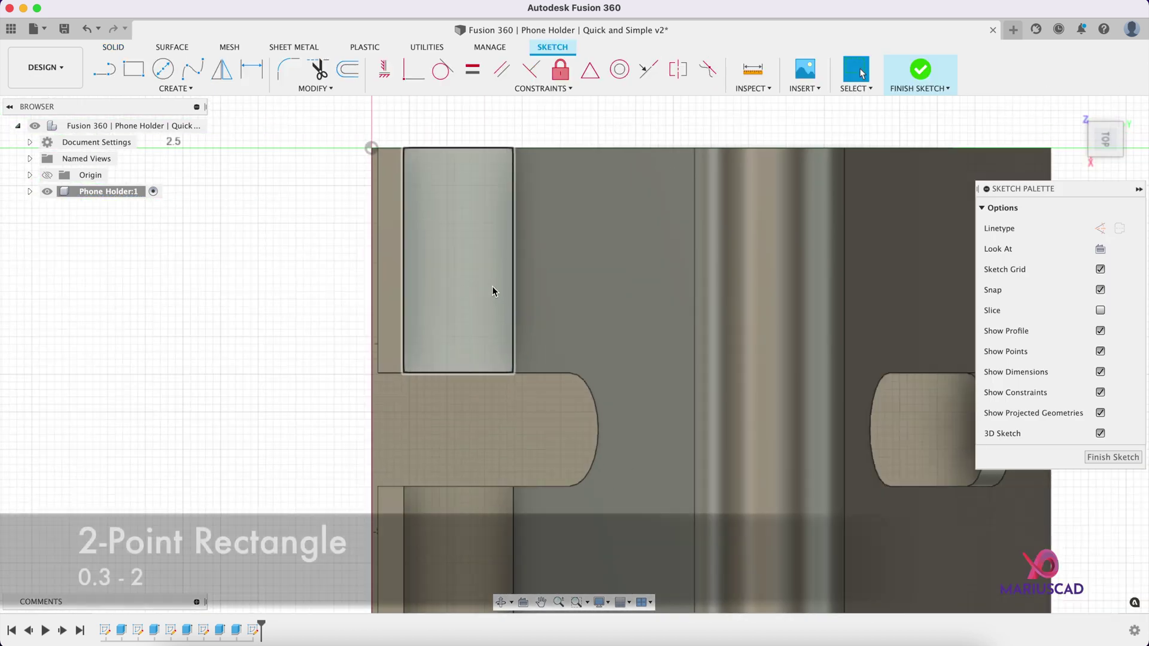
key(r)
click(424, 192)
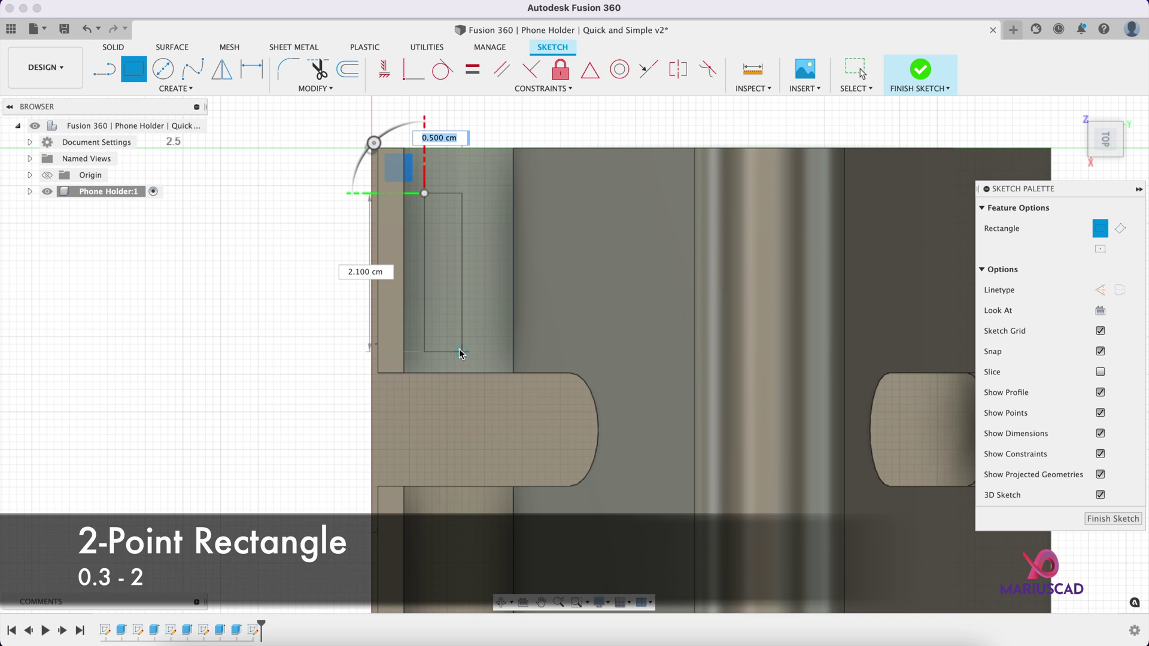
text(0)
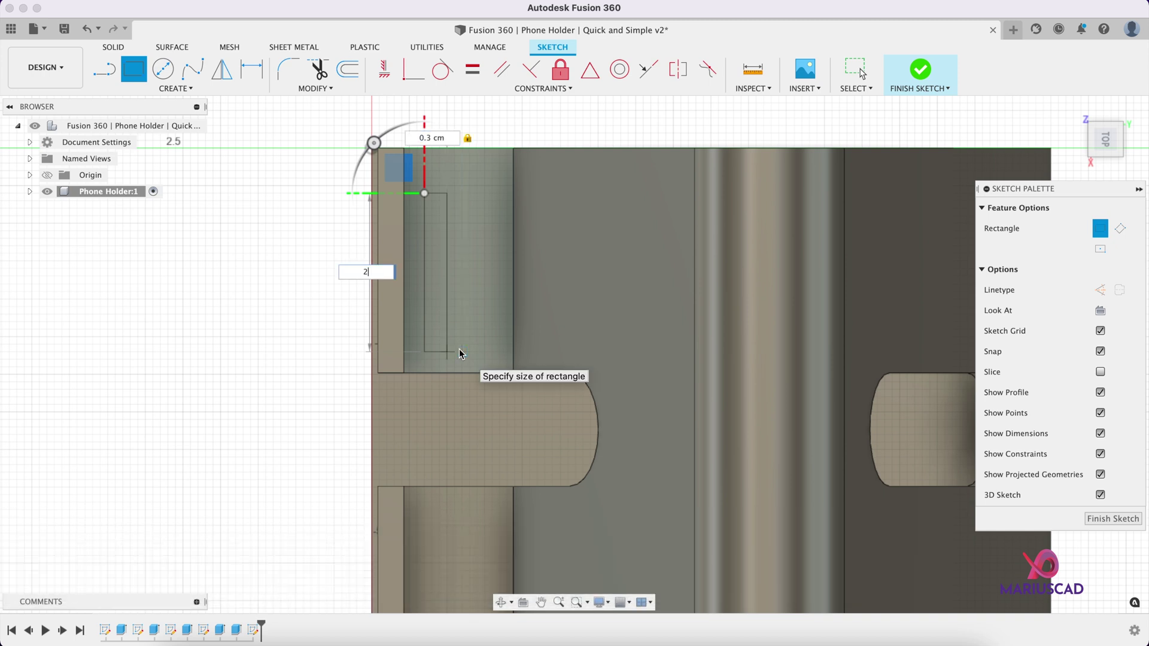
text(2)
key(Return)
Step: Dimension the rectangle 0.5 cm below the lip's top edge and place a side-offset dimension
key(d)
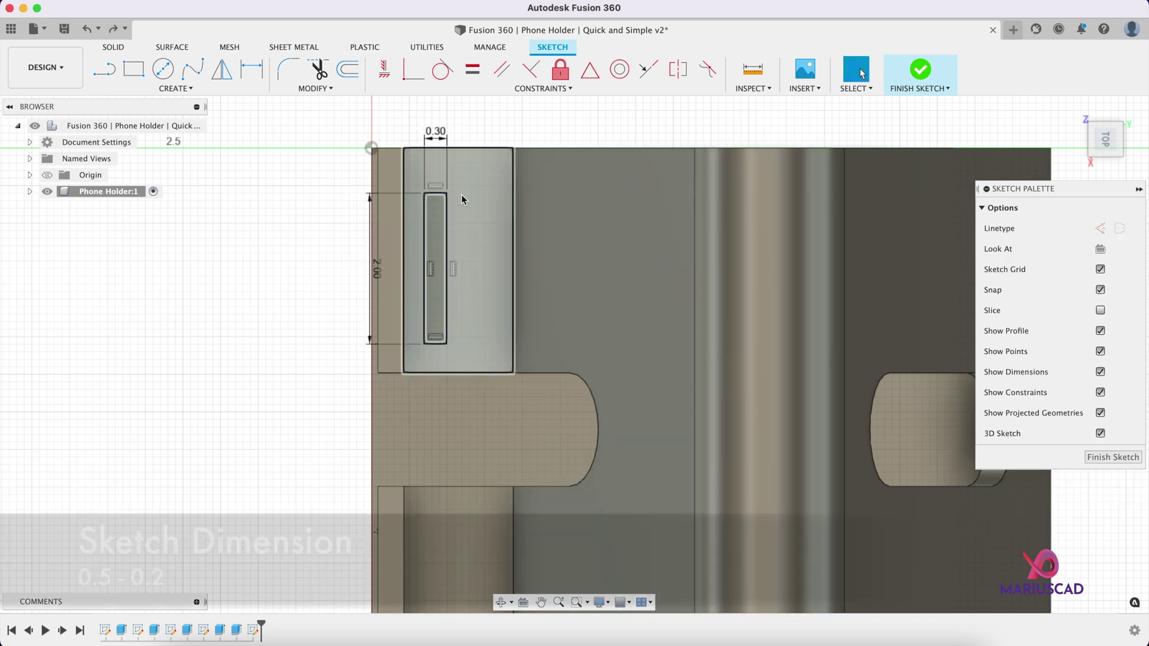
click(435, 193)
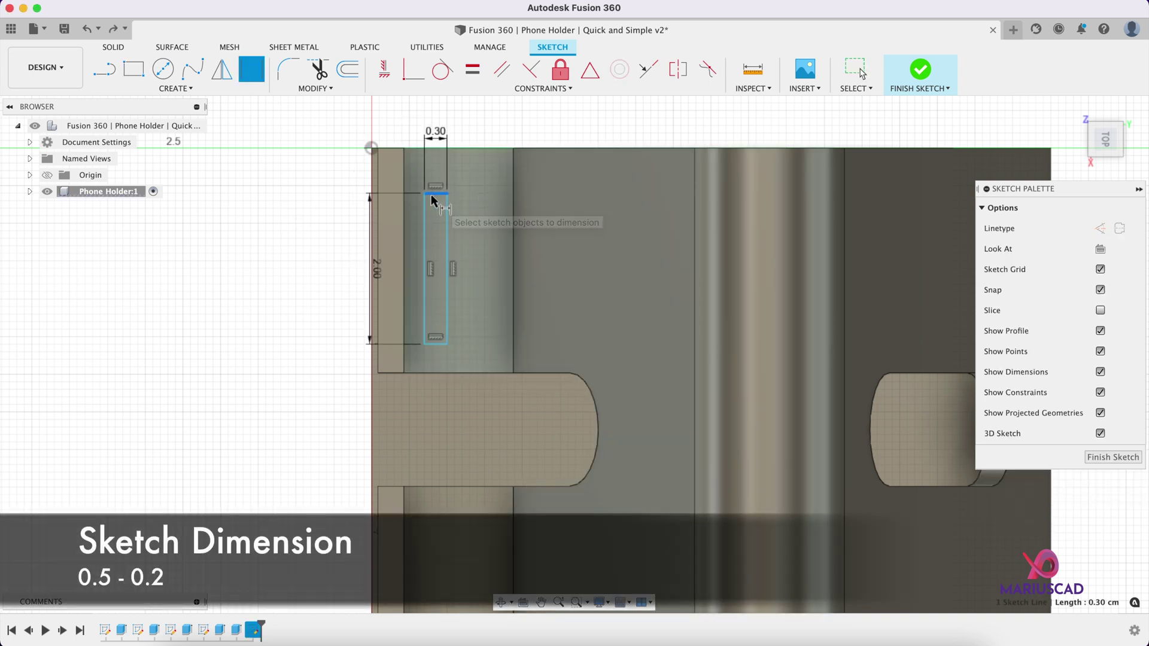
click(436, 149)
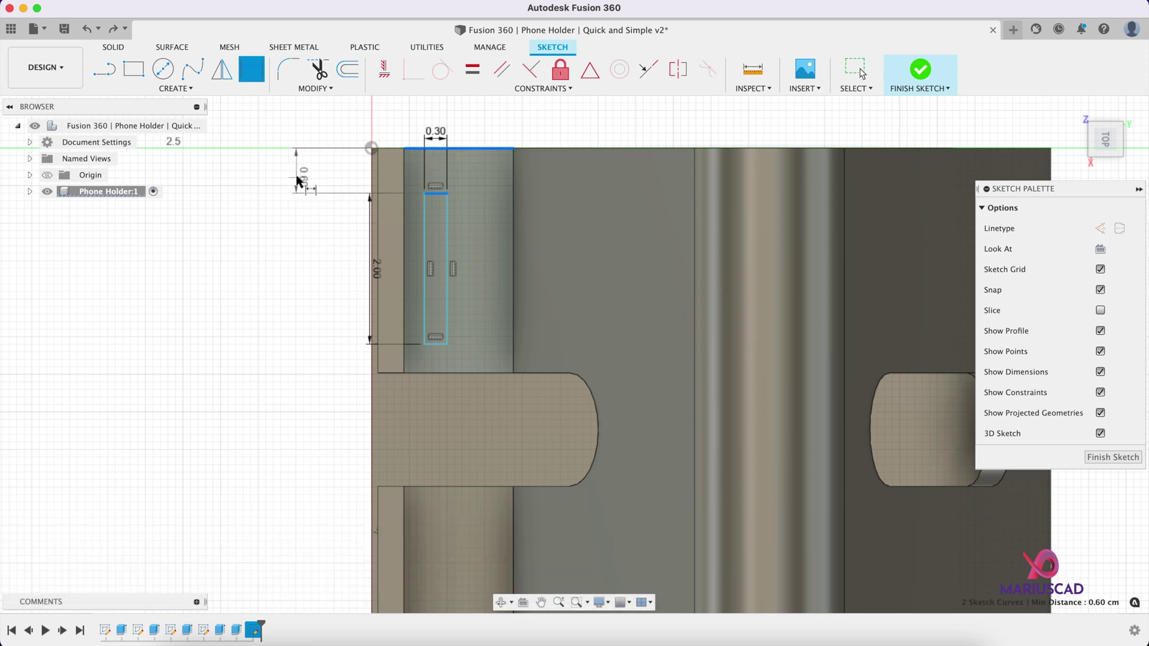
click(300, 174)
text(0.5)
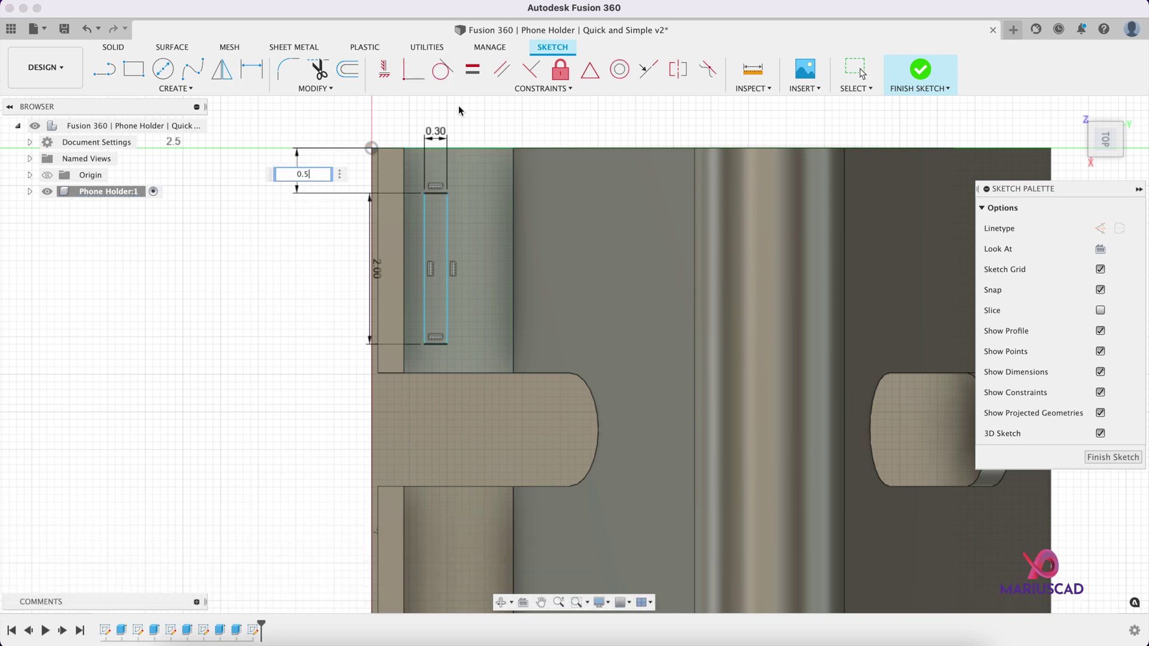
key(Return)
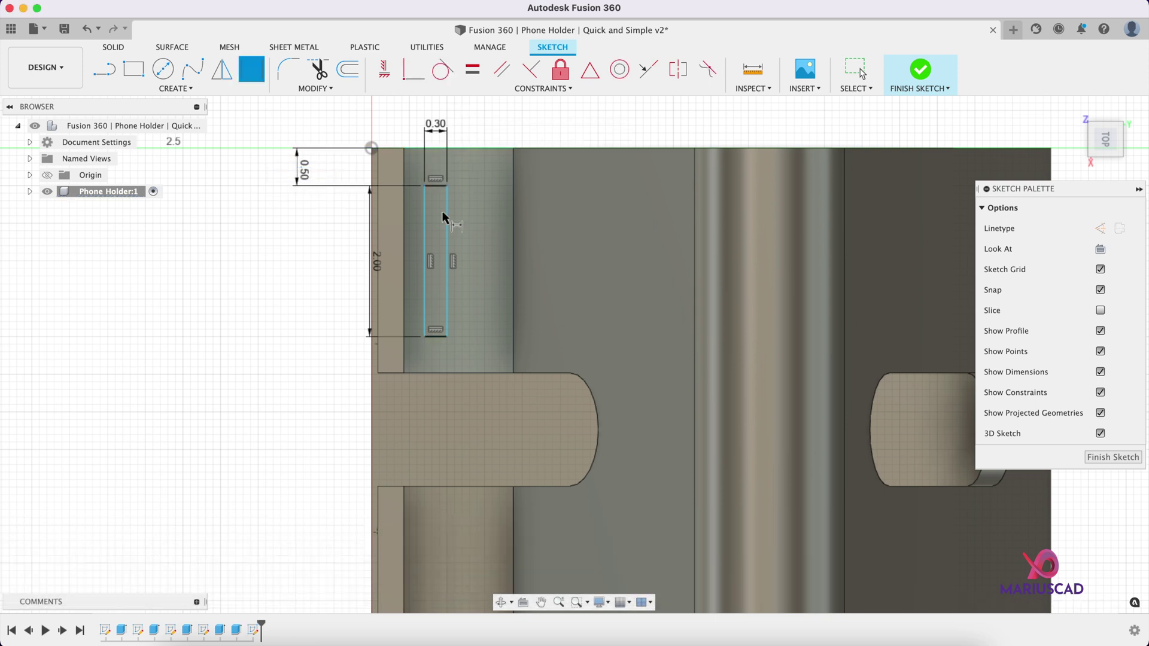
click(425, 225)
click(404, 219)
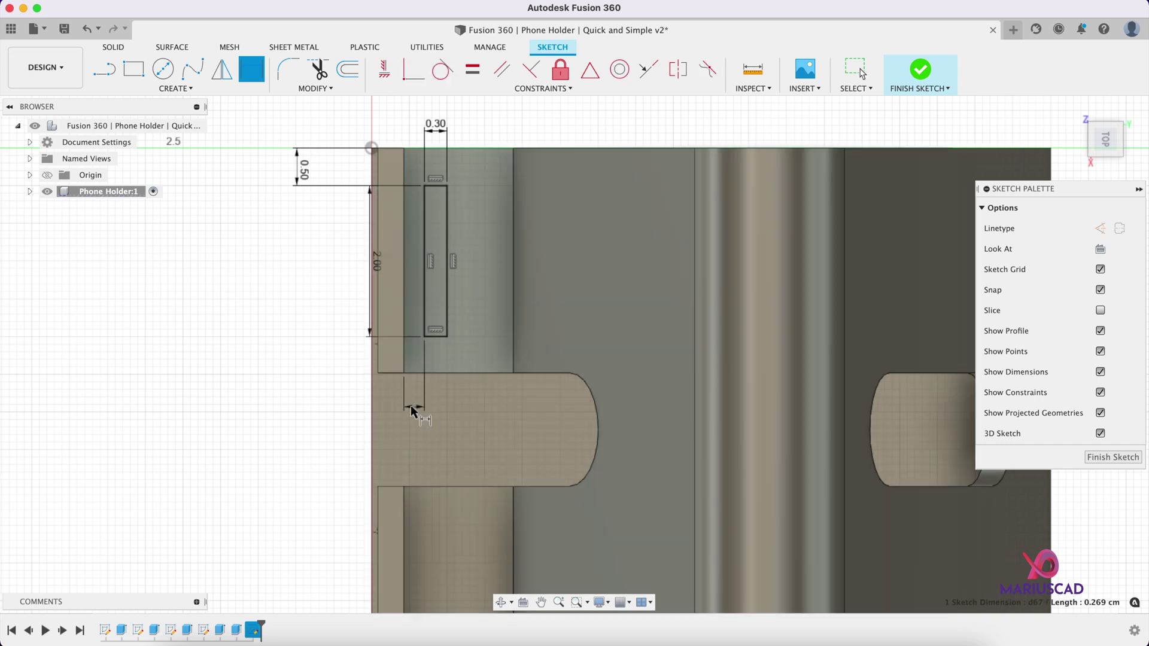
click(411, 404)
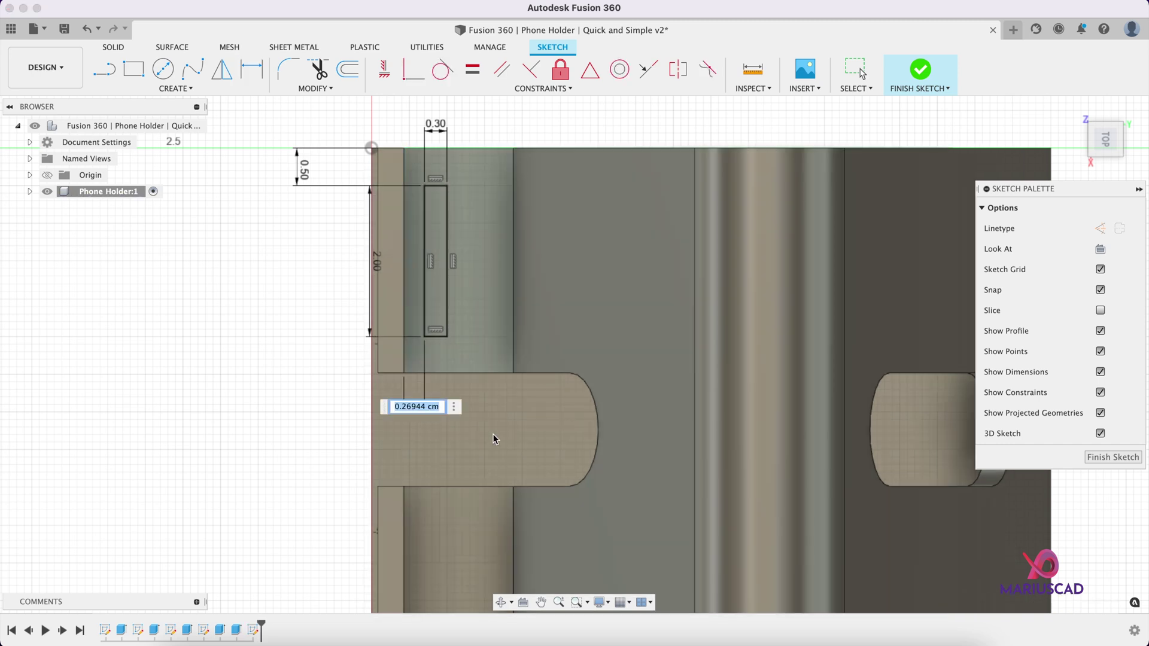
Step: Set the rectangle's side offset to 0.2 cm and select its four edges for a rectangular pattern
text(0.2)
key(Return)
click(175, 88)
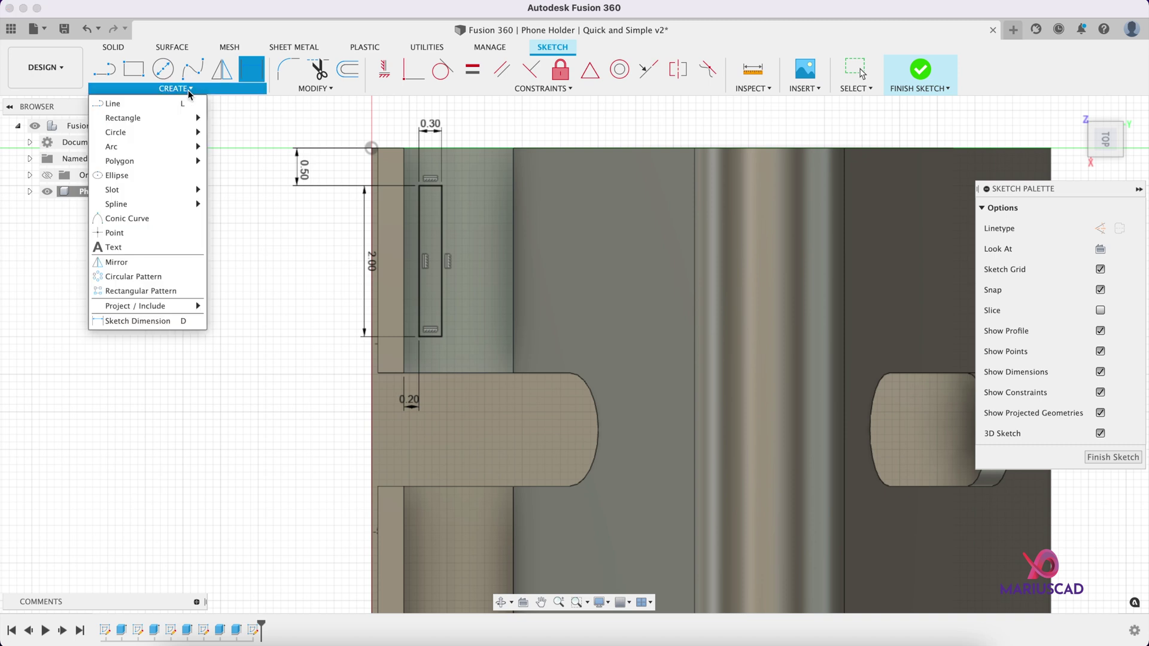
click(149, 292)
click(442, 289)
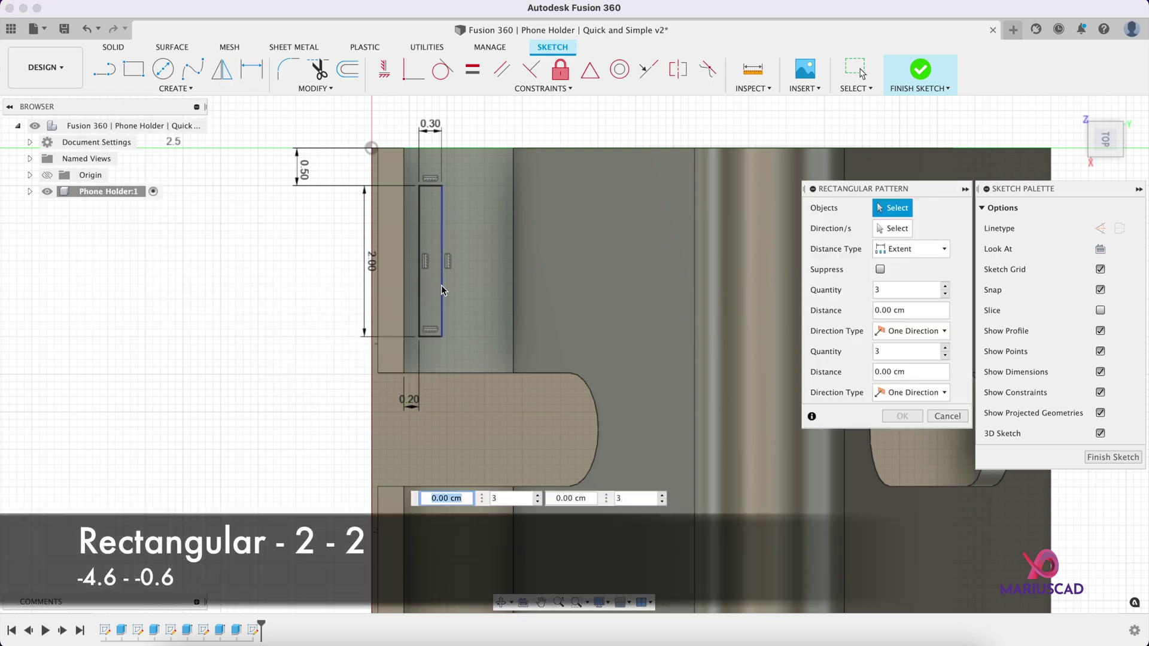
click(429, 337)
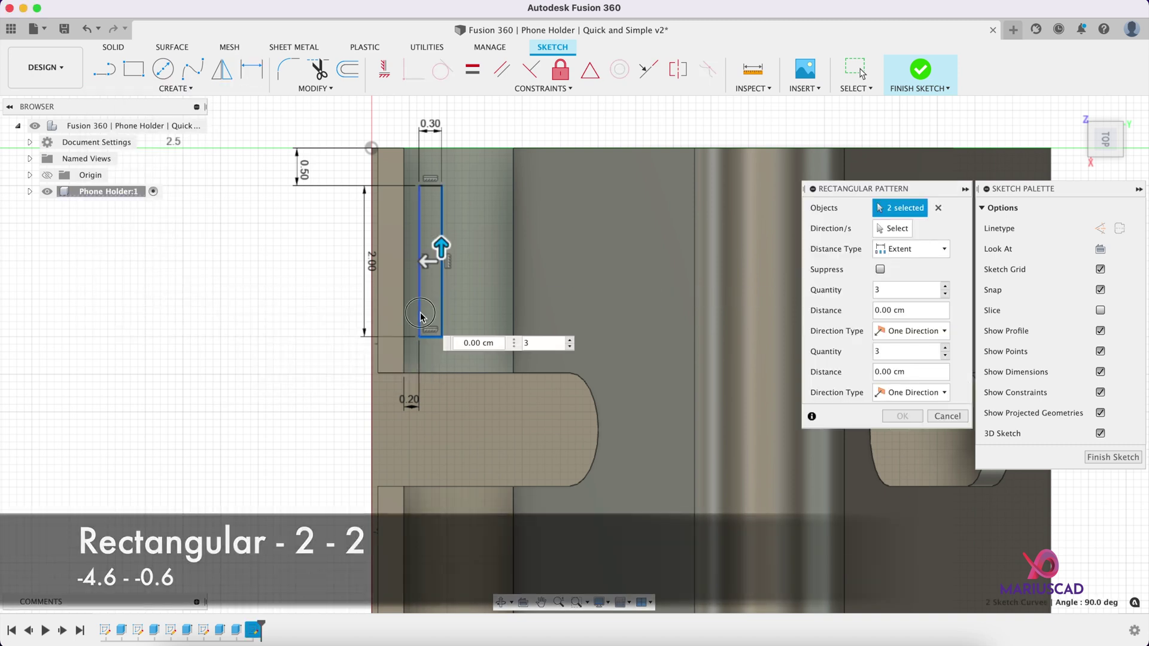
click(419, 300)
click(435, 187)
scroll(472, 257, down, 4)
middle_drag(486, 279, 385, 236)
scroll(384, 236, up, 4)
Step: Pattern the rectangle 2 × 2 at -4.6 cm and -0.6 cm spacing across both lips
key(Tab)
scroll(377, 247, down, 2)
click(905, 289)
text(2)
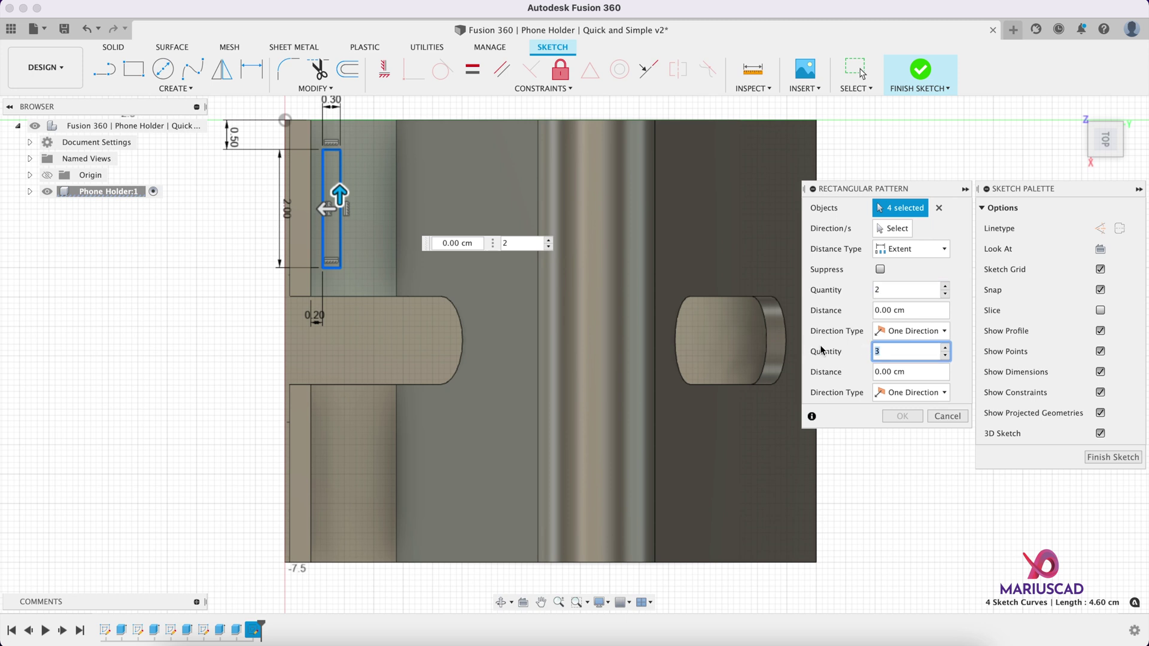
drag(340, 203, 340, 503)
drag(331, 212, 393, 210)
middle_drag(467, 375, 462, 321)
scroll(483, 347, down, 2)
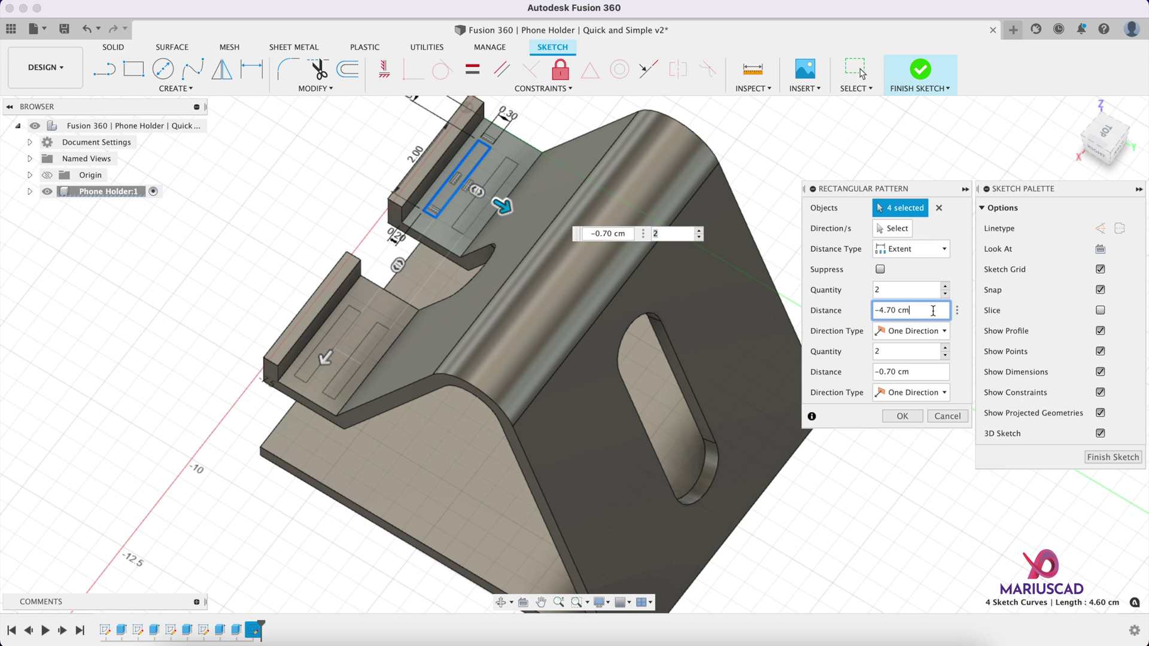
text(-)
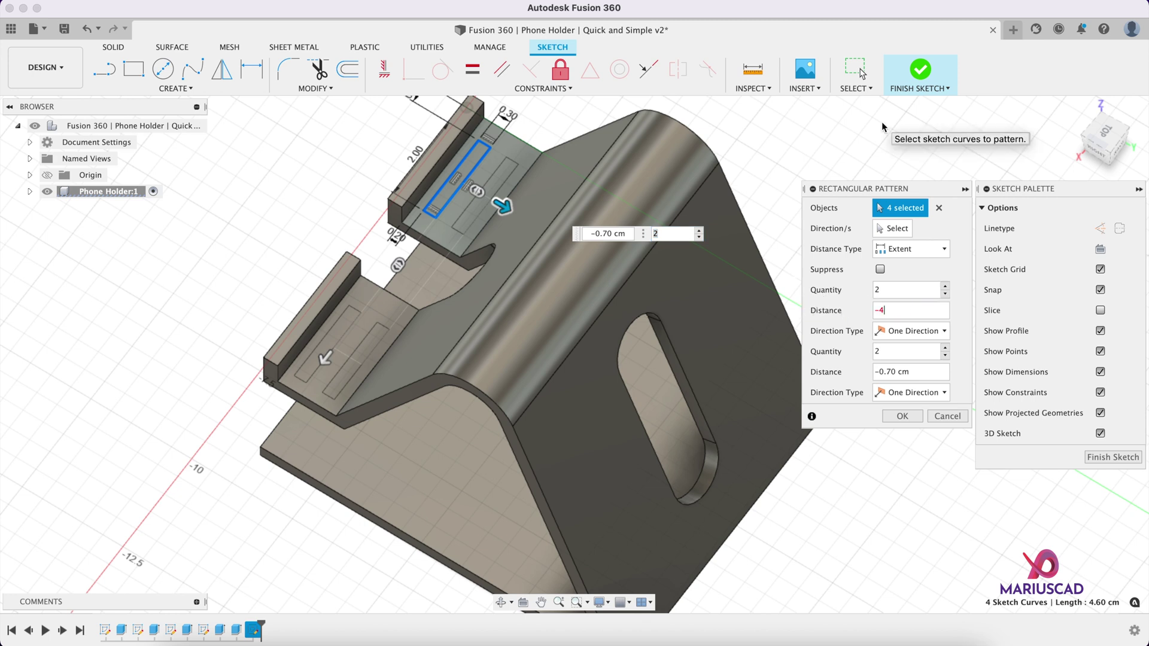
text(4.6)
key(Tab)
click(895, 372)
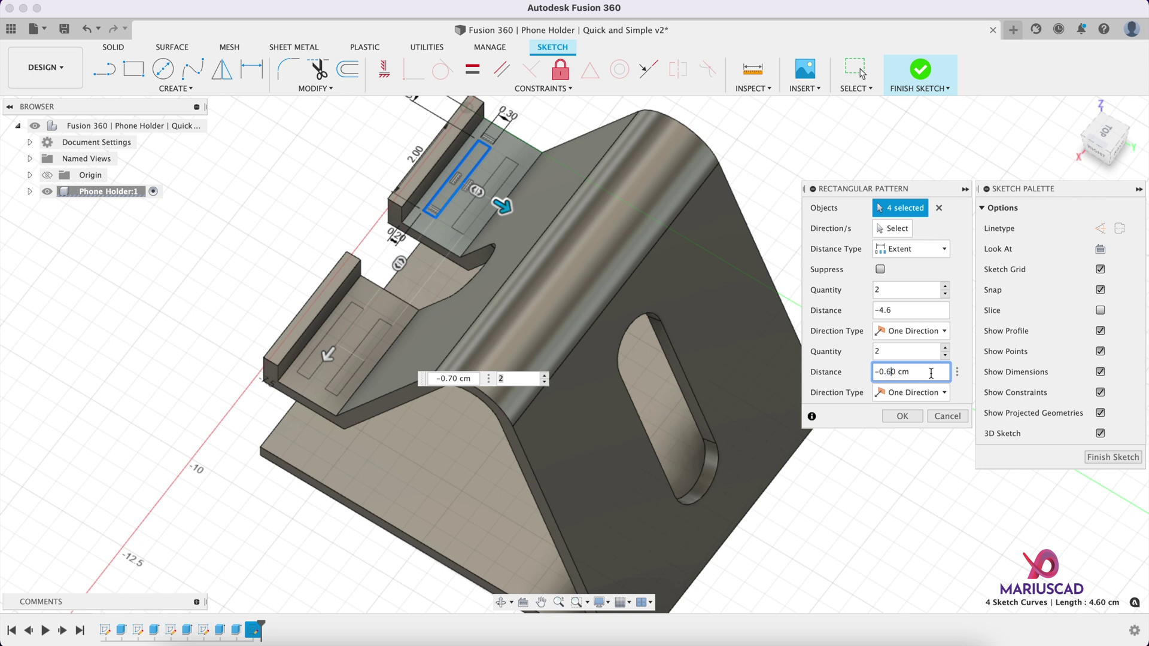
click(903, 417)
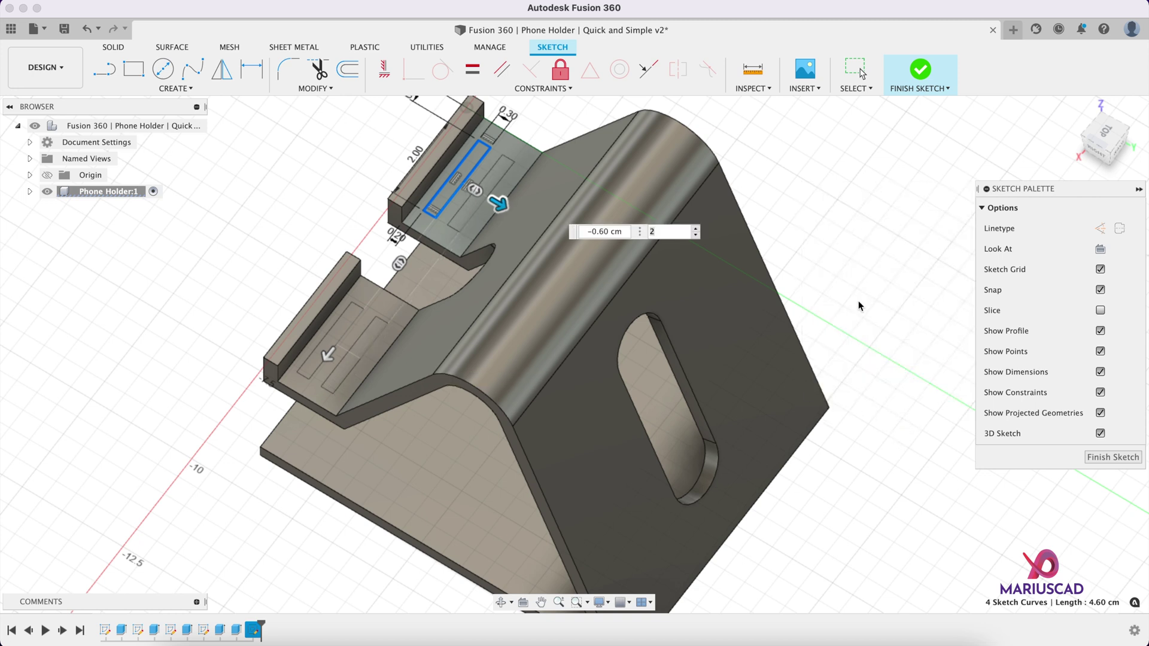
shift+middle_drag(859, 301, 868, 358)
Step: Finish the sketch and extrude the four strip profiles 0.3 cm, joined to the front lips
click(924, 76)
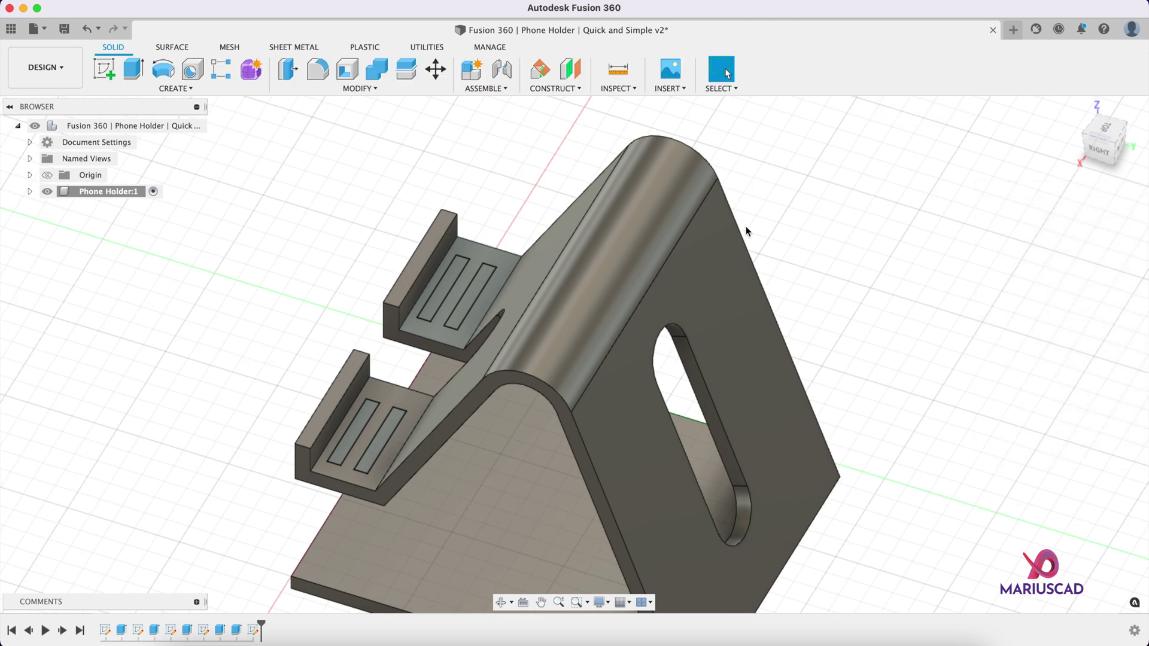
click(452, 268)
click(473, 286)
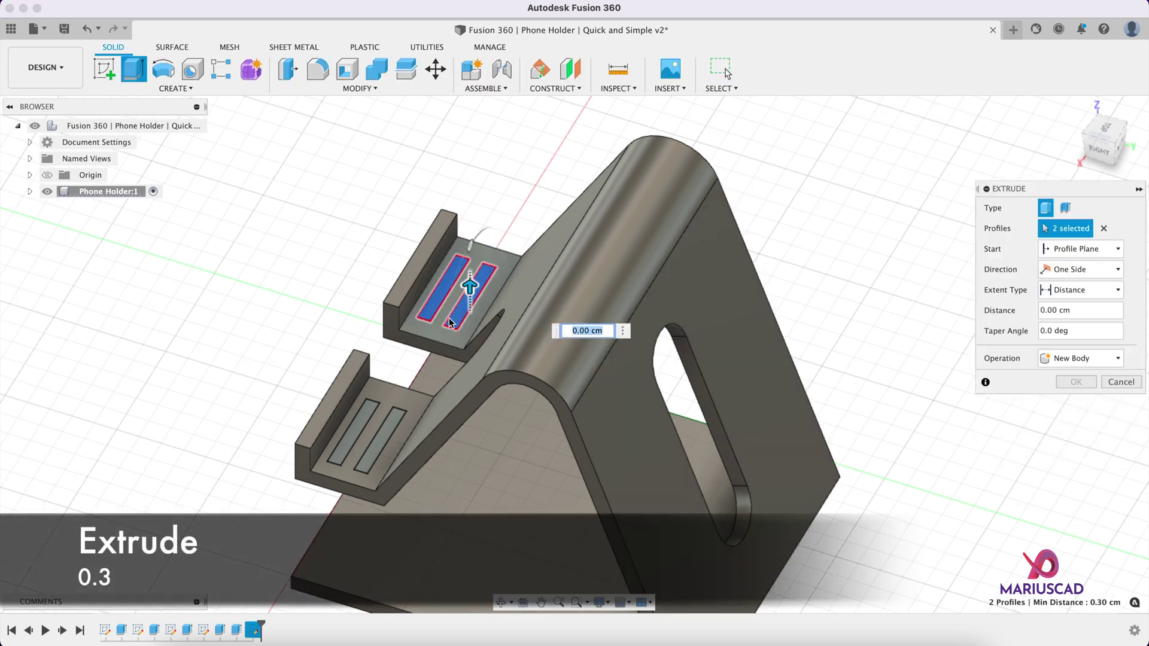
click(395, 419)
click(364, 419)
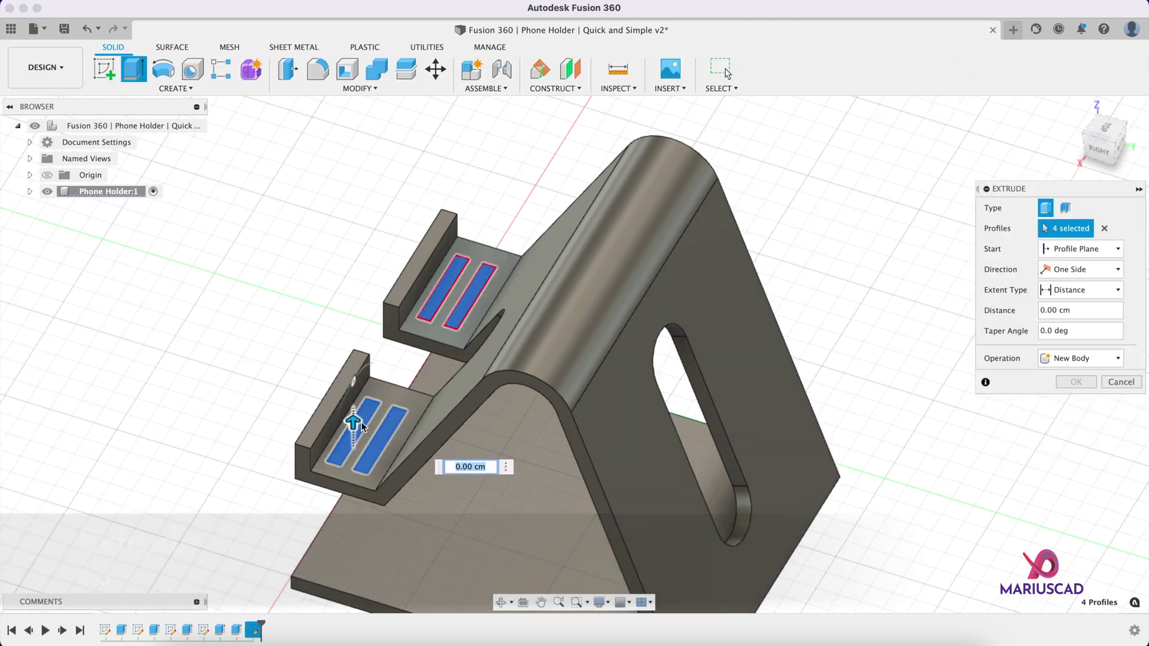
drag(355, 423, 357, 410)
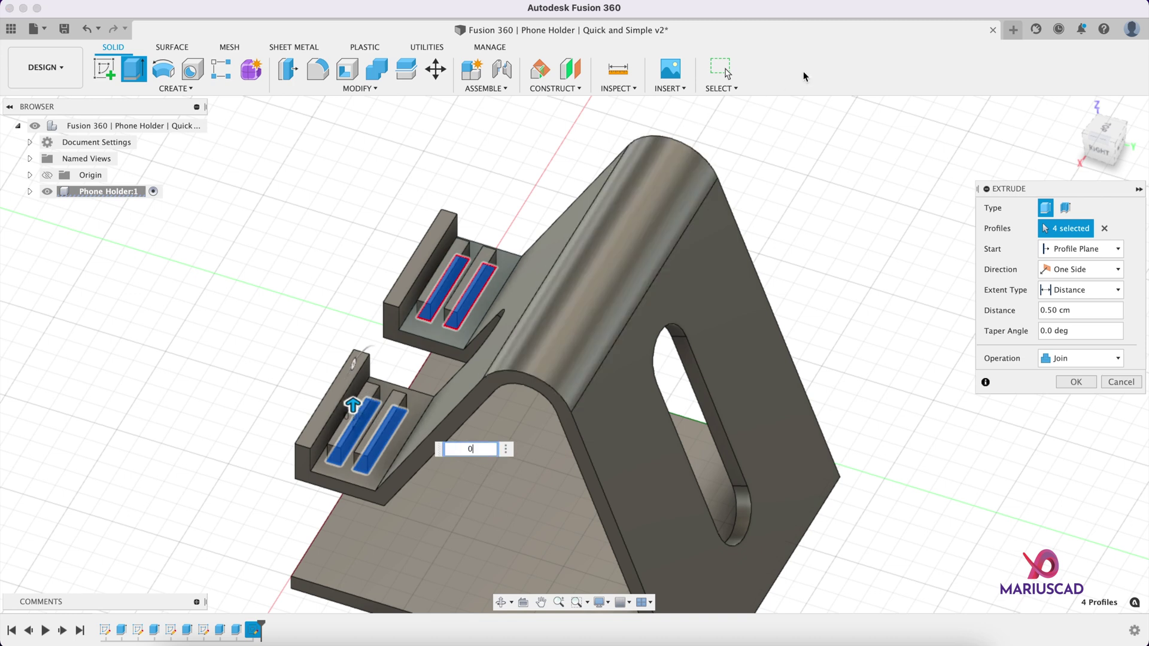
key(Return)
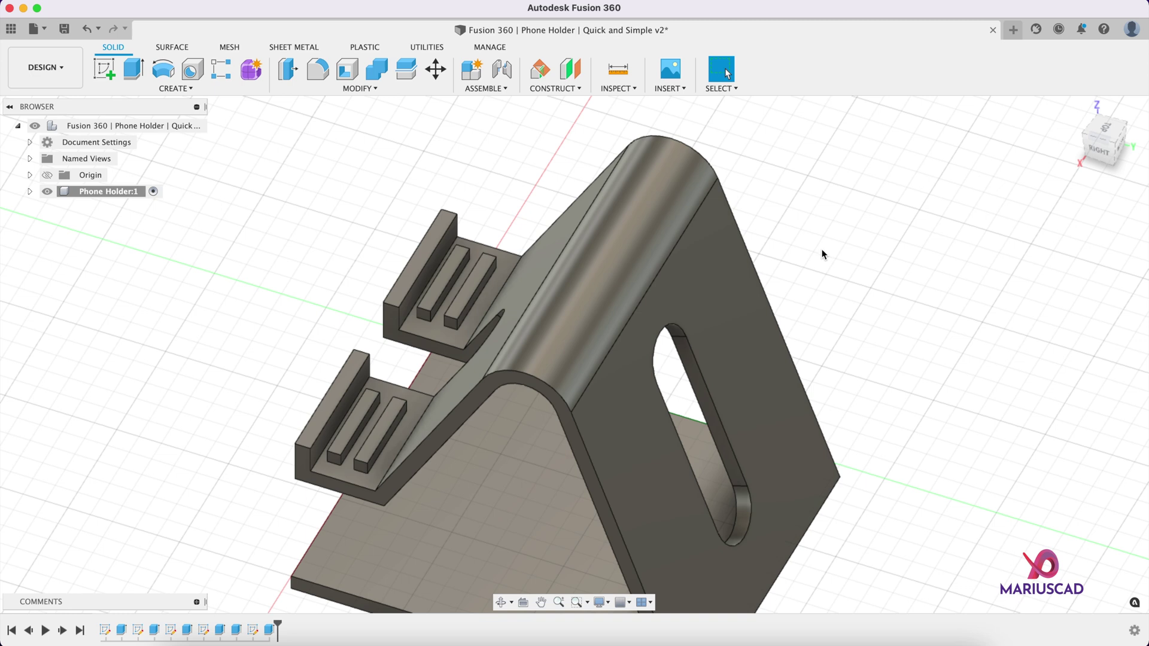
shift+middle_drag(813, 259, 760, 259)
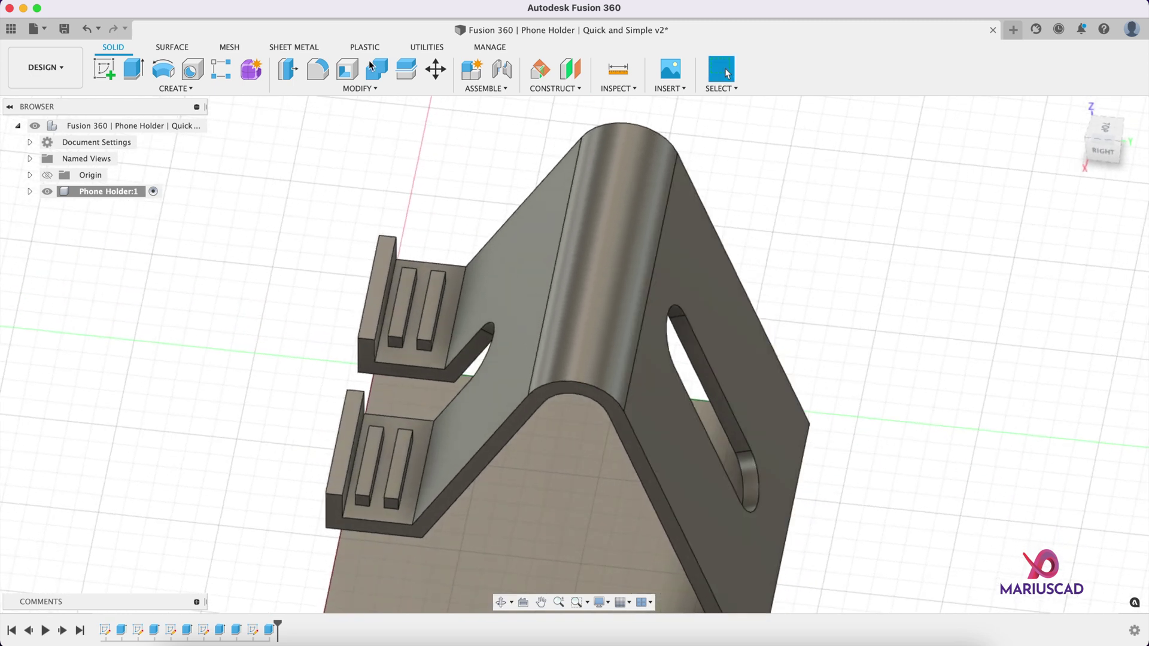
Step: Start a fillet and select the front and top edges of the left and right lower ridges
click(320, 71)
scroll(413, 328, up, 8)
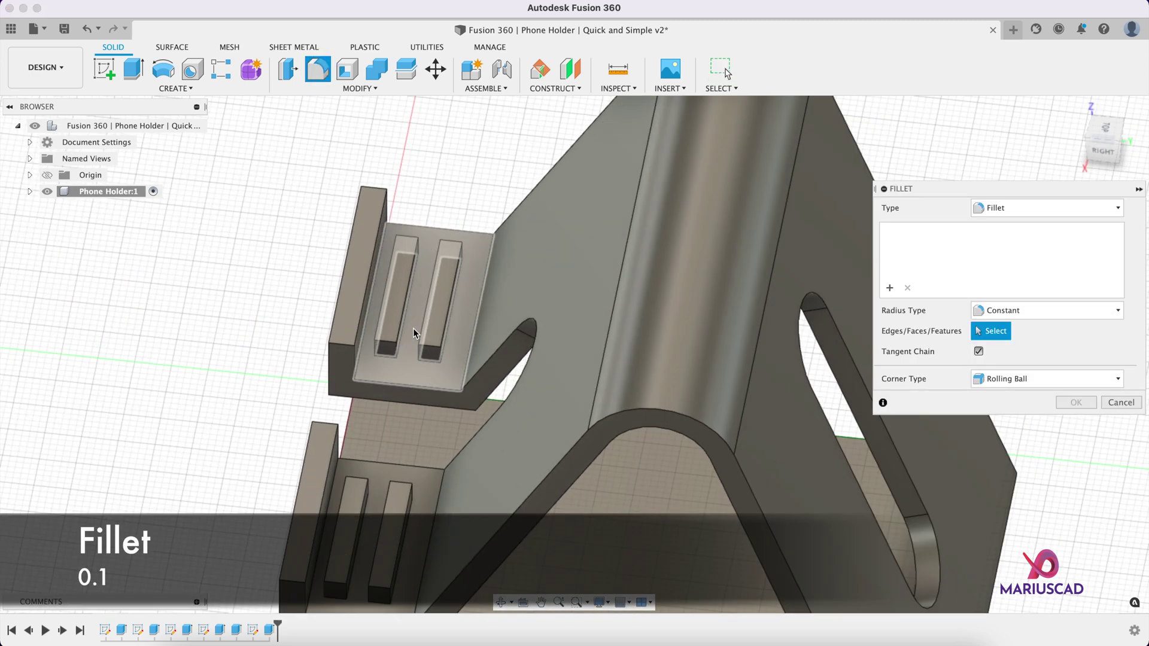
shift+middle_drag(358, 256, 657, 359)
scroll(654, 362, down, 4)
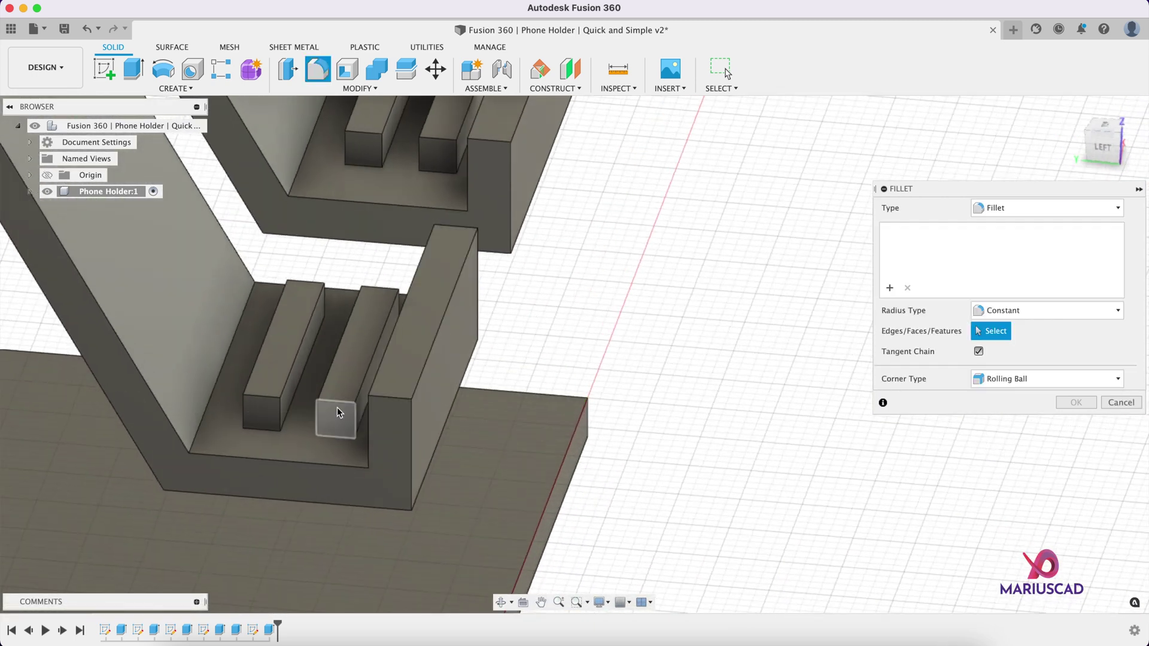
click(338, 403)
click(354, 419)
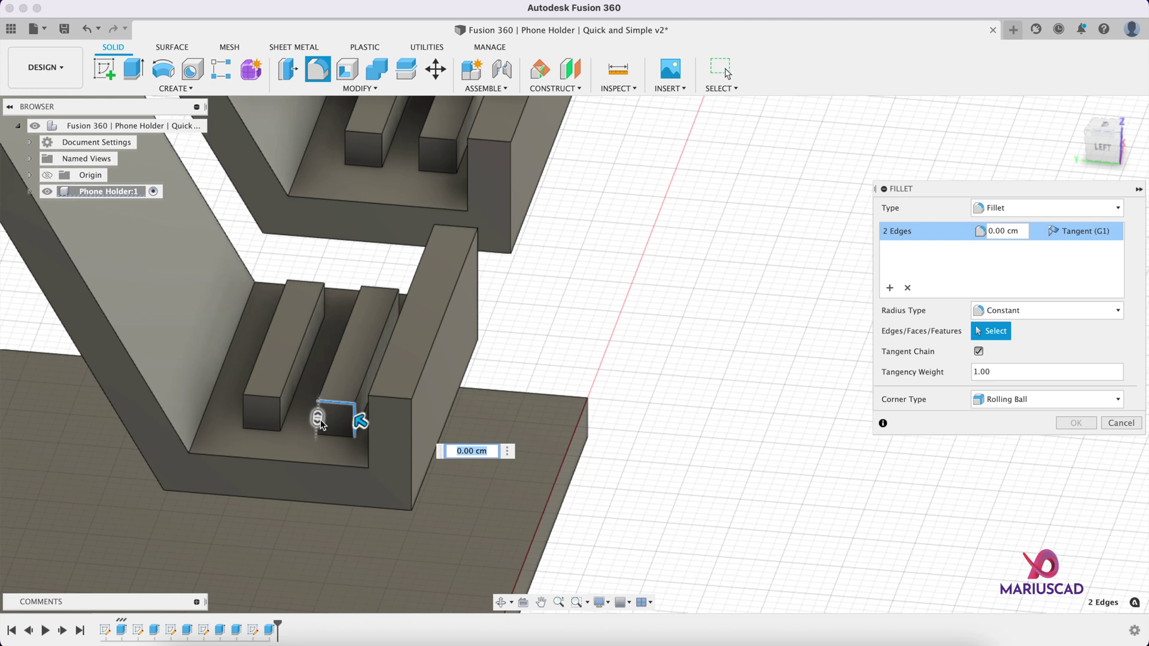
click(280, 420)
click(243, 413)
click(264, 396)
click(289, 374)
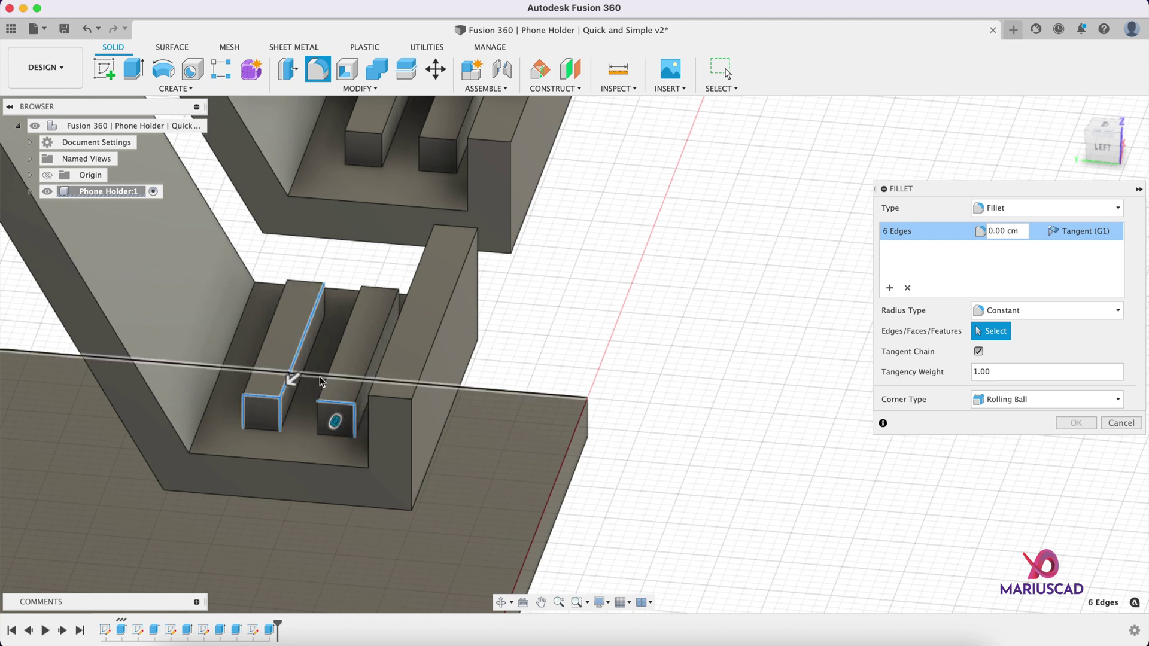
click(327, 376)
click(363, 376)
Step: Add four more right-ridge edges to the fillet selection from a new angle
shift+middle_drag(536, 205, 568, 396)
scroll(423, 364, up, 3)
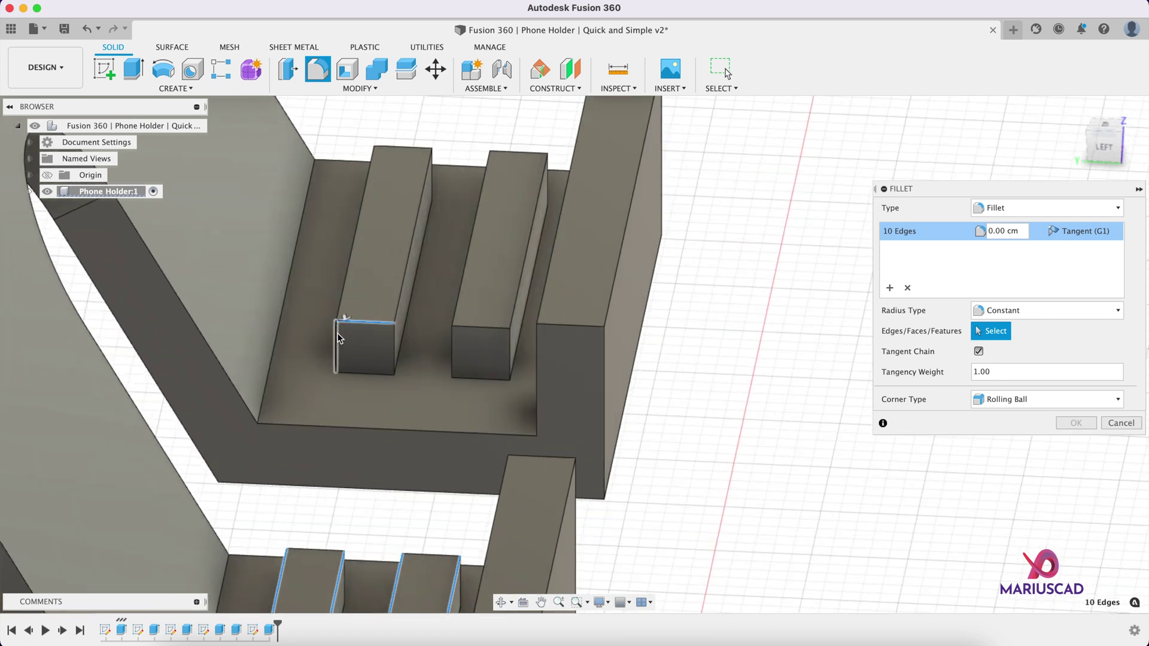
click(477, 326)
click(510, 344)
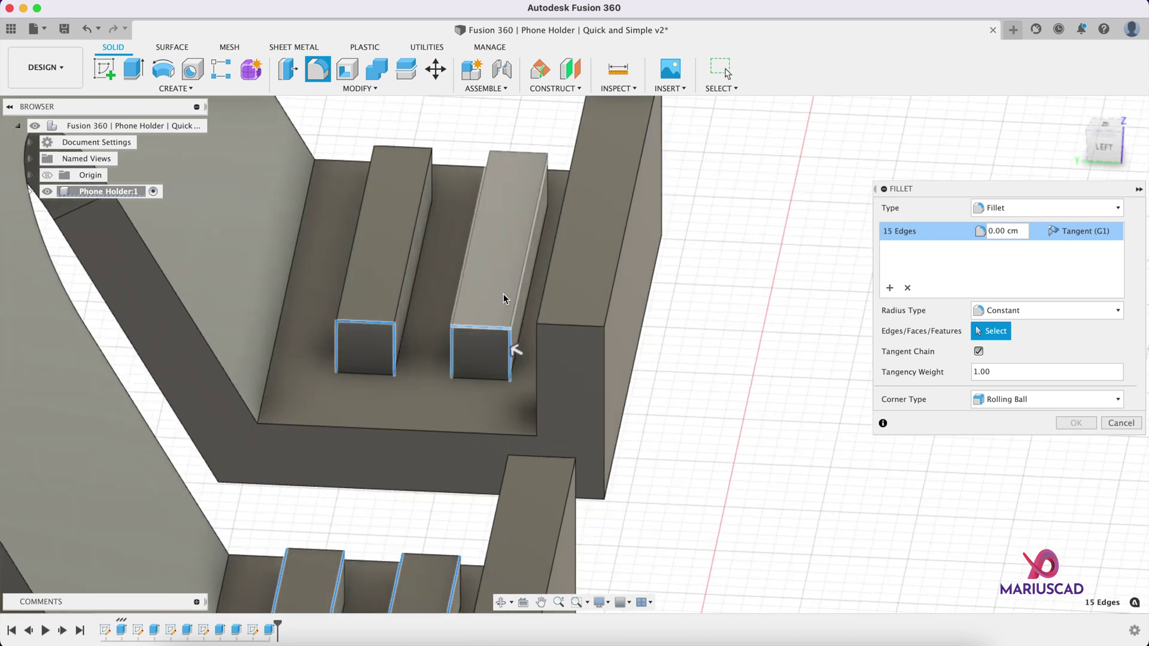
click(518, 291)
click(461, 285)
Step: Add the remaining ridge edges, including the upper lip's right and left ridge front edges
shift+middle_drag(597, 207, 186, 305)
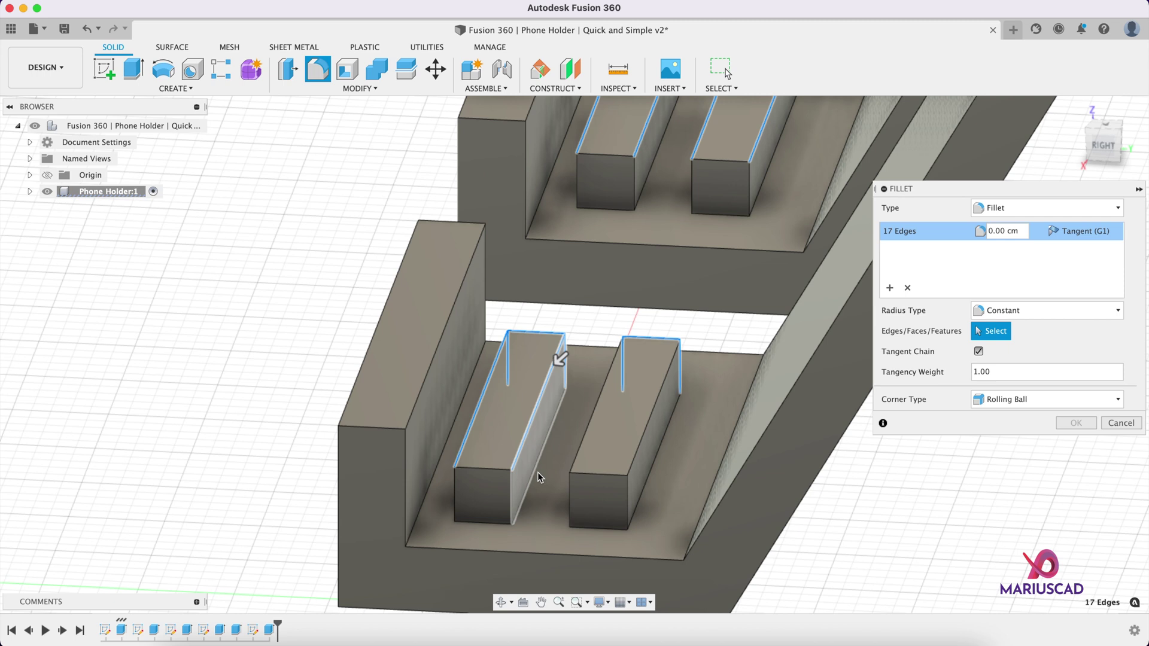
click(486, 468)
click(456, 497)
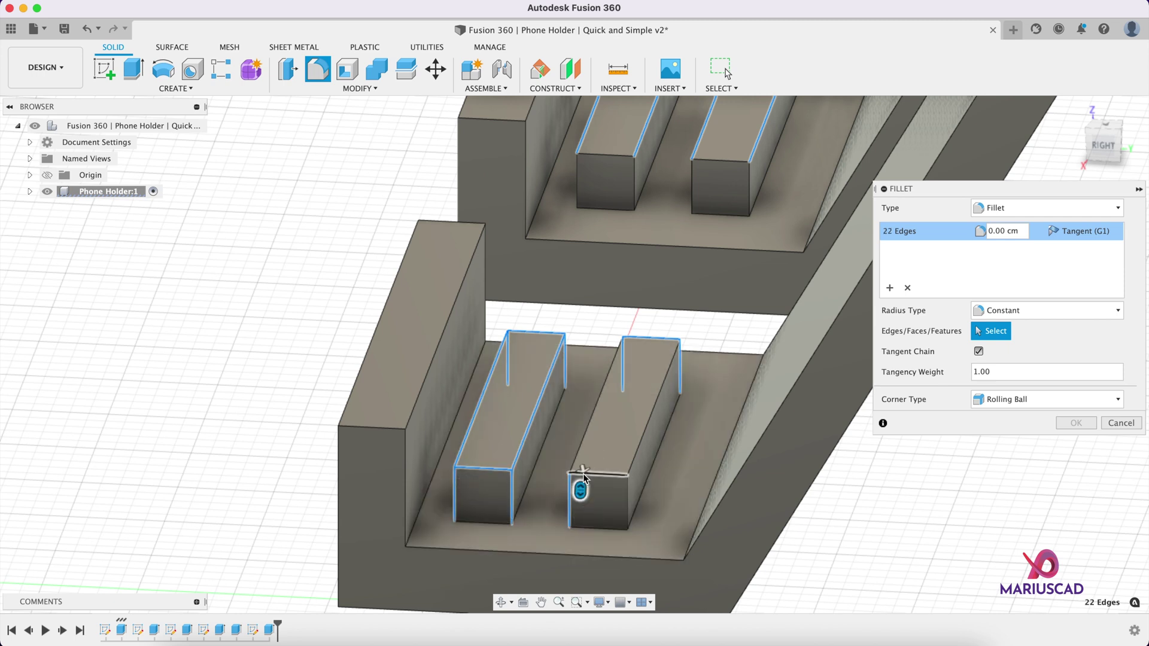
click(587, 484)
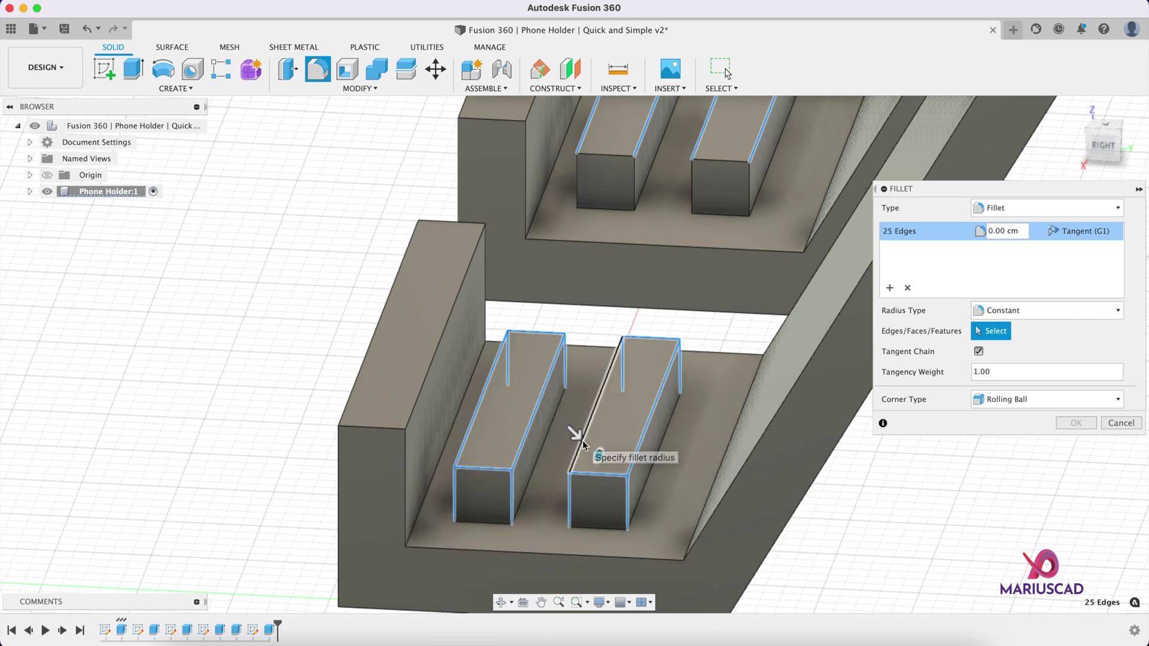
middle_drag(575, 438, 513, 500)
click(663, 220)
click(636, 243)
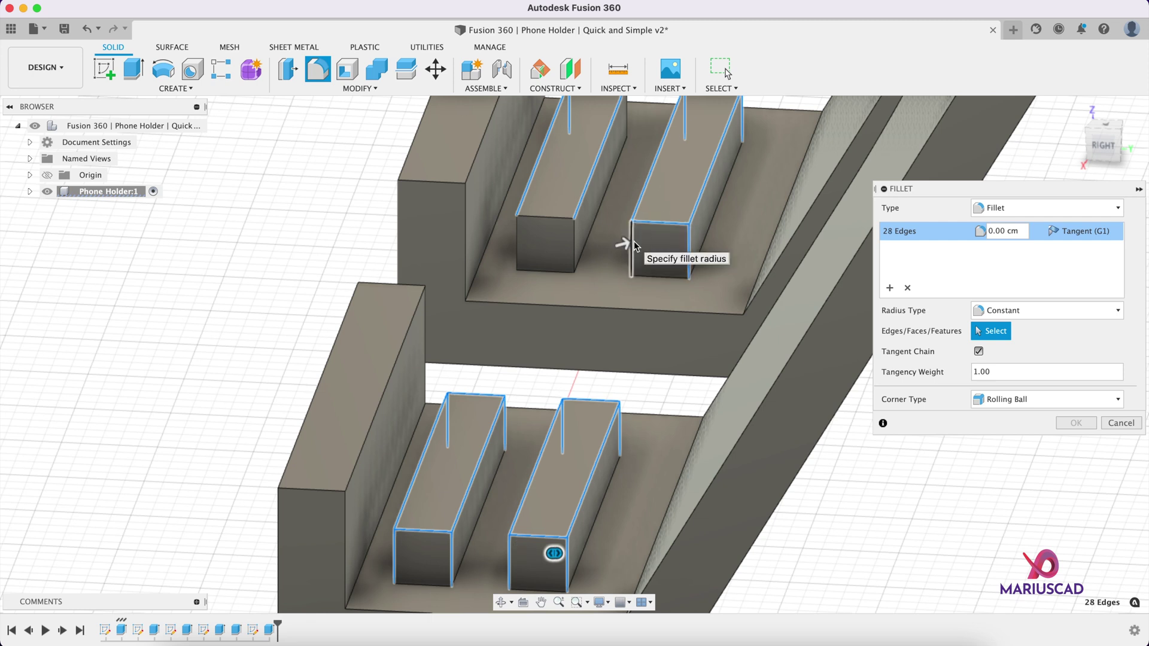
click(518, 243)
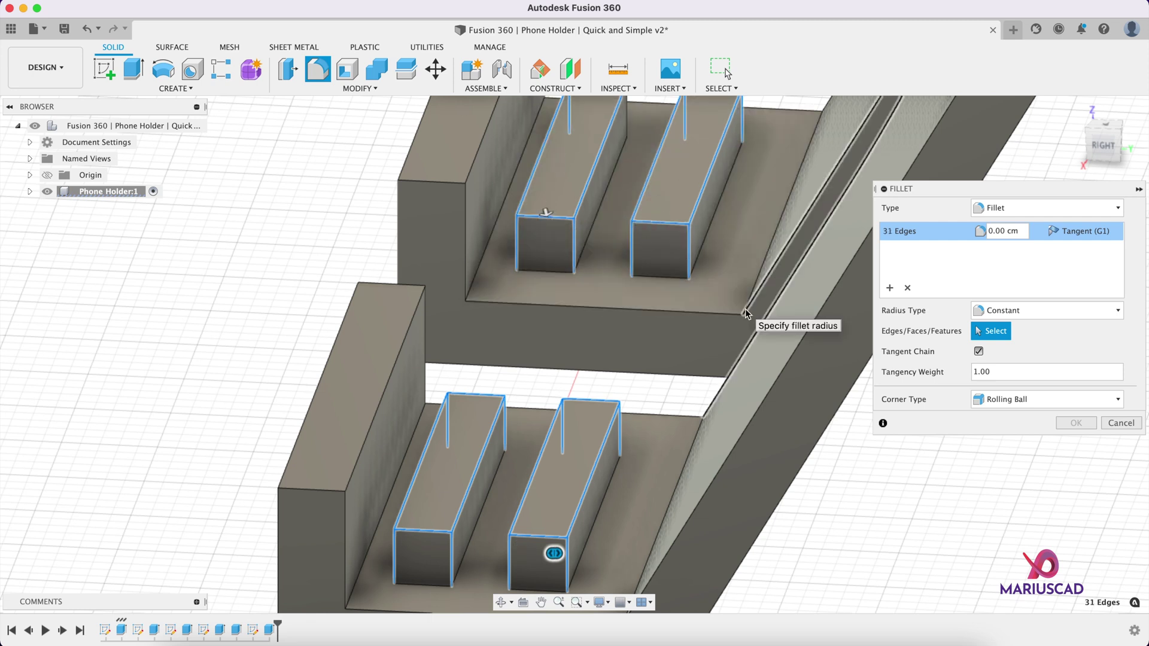
Step: Apply a 0.1 cm radius to all 31 selected rib edges and inspect the result
click(1000, 232)
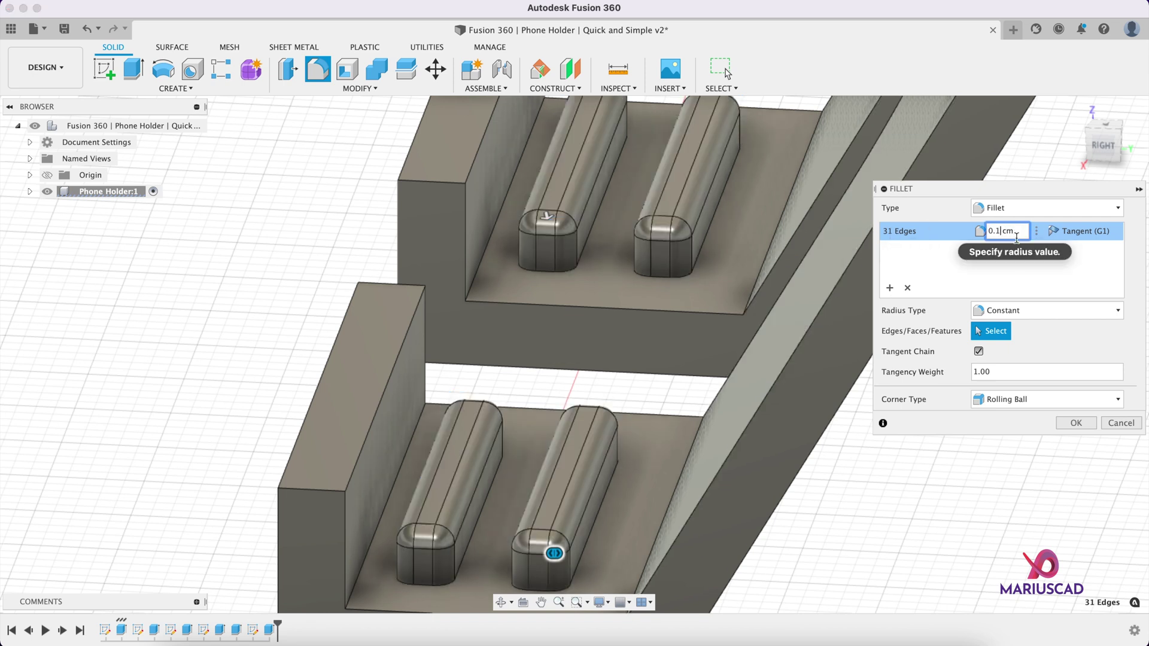
click(1081, 422)
shift+middle_drag(853, 444, 748, 472)
scroll(724, 463, down, 4)
shift+middle_drag(860, 457, 768, 402)
middle_click(850, 446)
shift+middle_drag(694, 443, 723, 377)
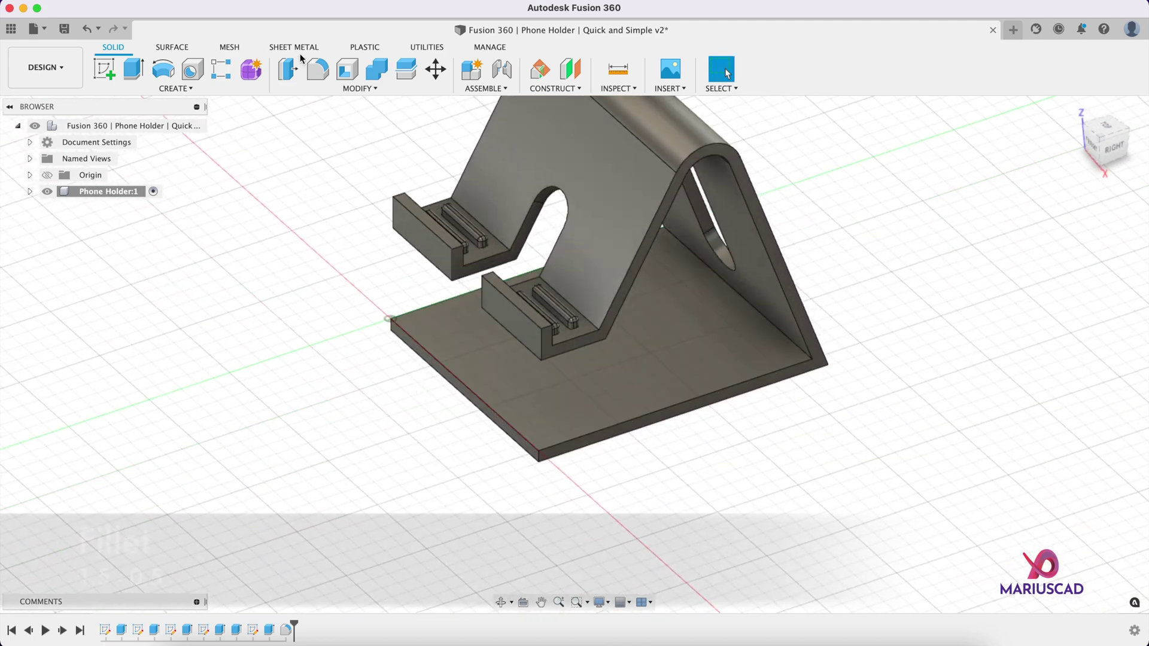
Step: Fillet the base's two front corner edges with a 1.5 cm radius
key(f)
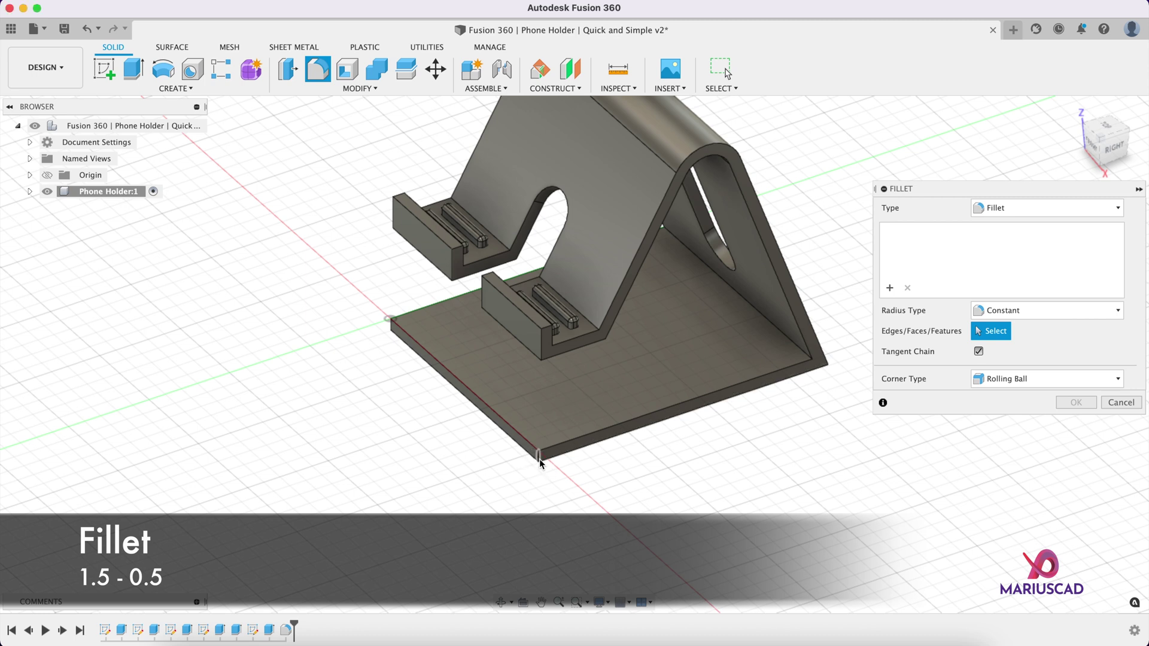
click(540, 458)
click(391, 326)
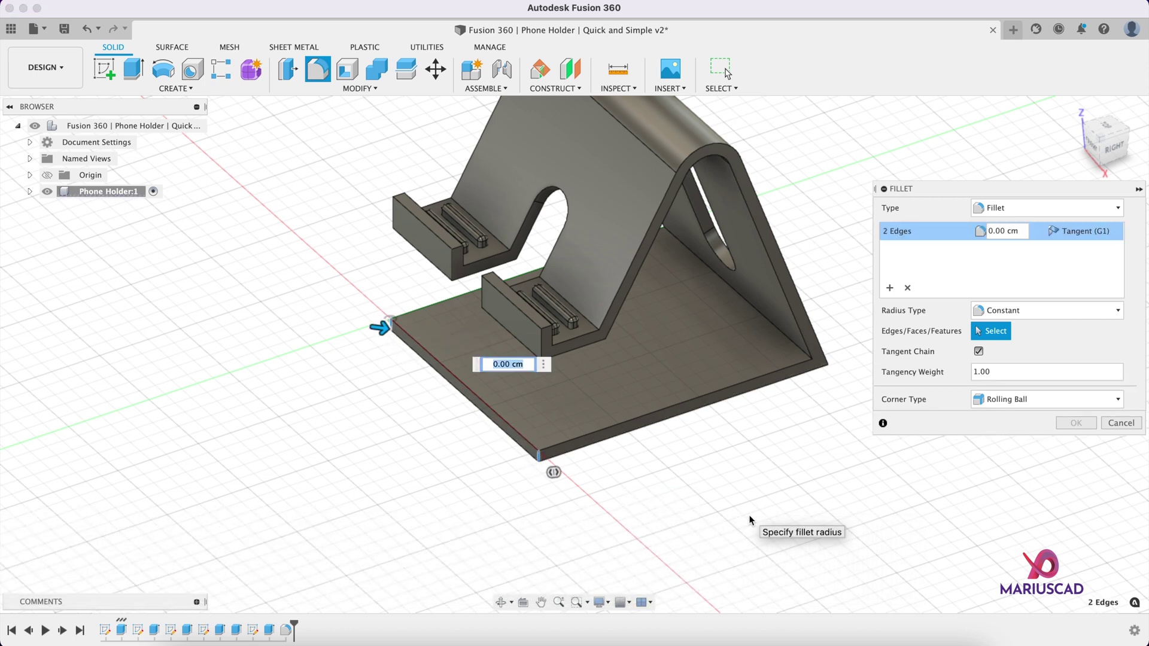
text(1.5)
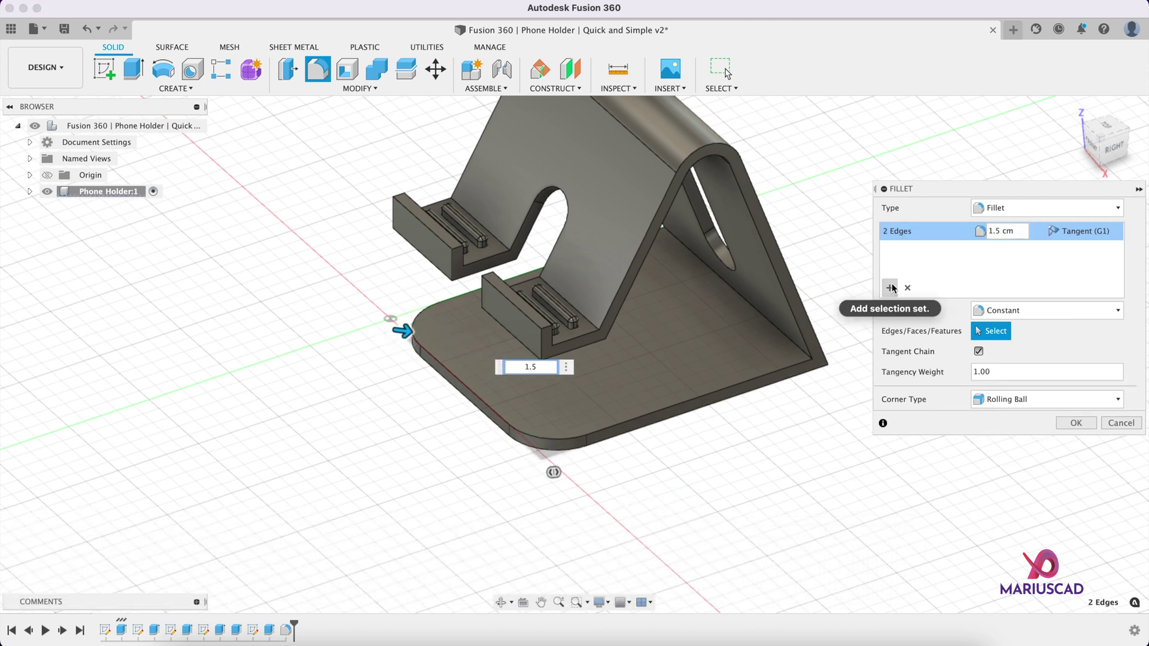
key(Return)
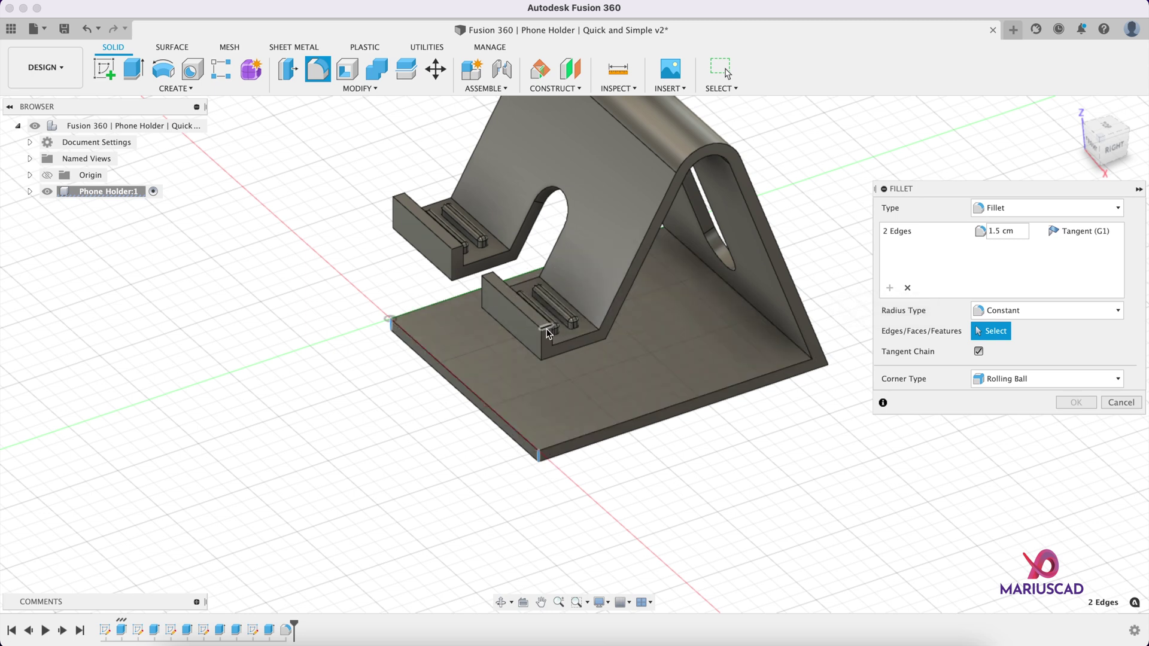
Step: Add the four outer corner edges of both lips at 0.5 cm and confirm the fillet
click(502, 293)
click(487, 276)
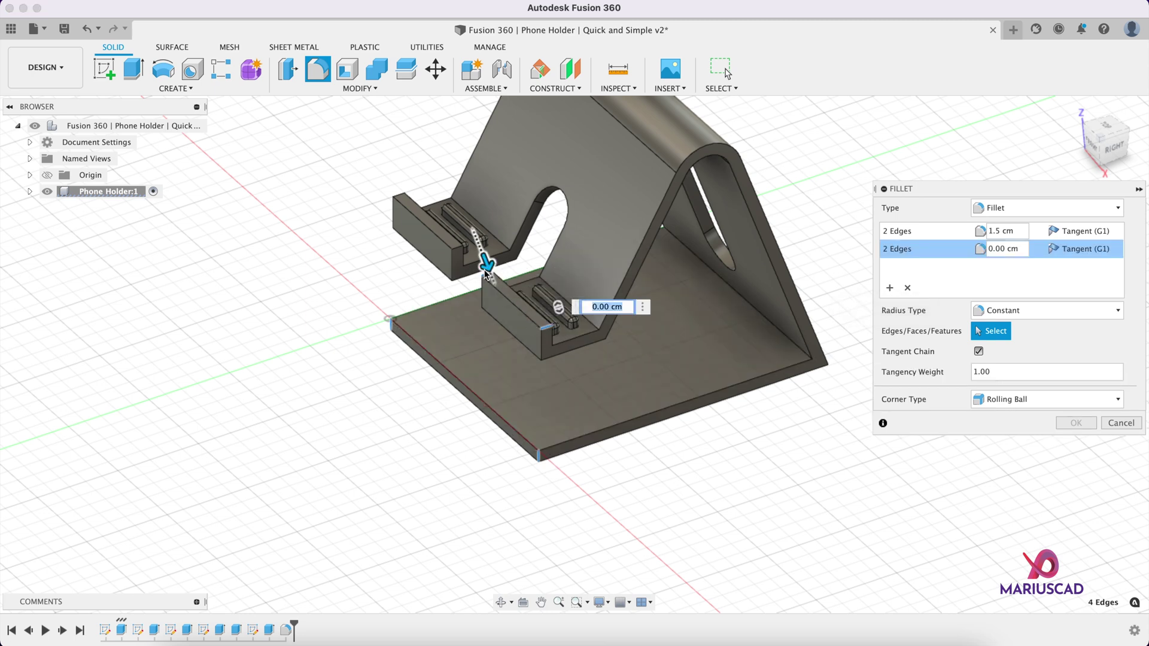
click(458, 251)
click(401, 195)
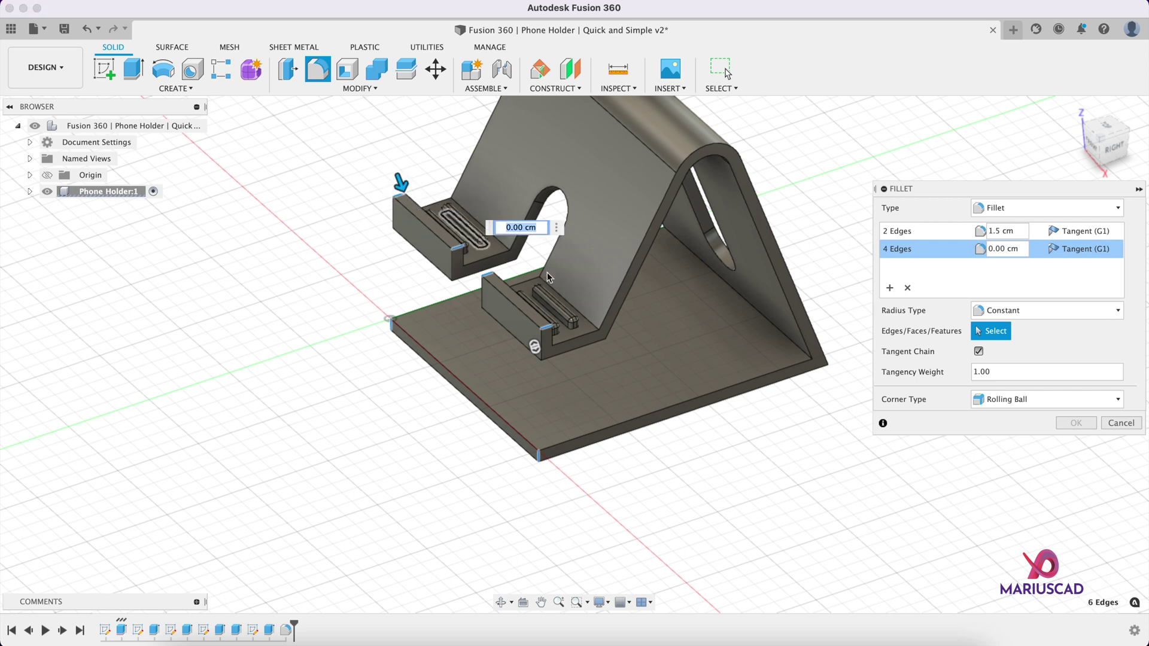
text(0.5)
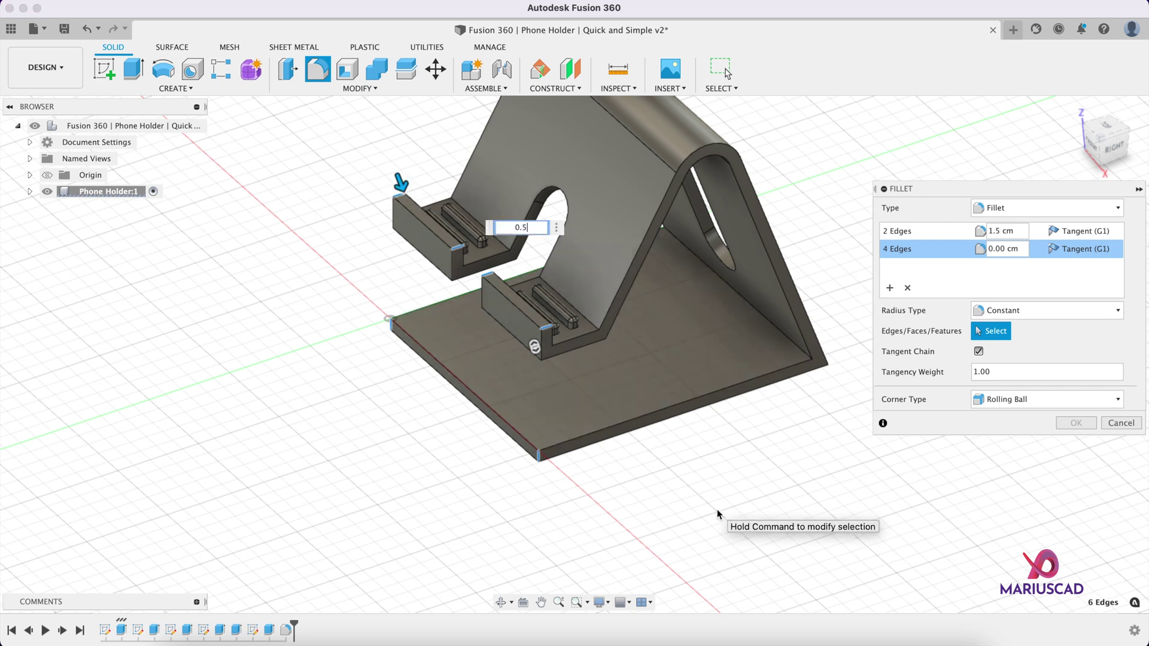
click(1078, 427)
middle_drag(646, 427, 822, 421)
Step: Assign Aluminum, Anodized Red from the Metal category to the phone holder body
click(332, 88)
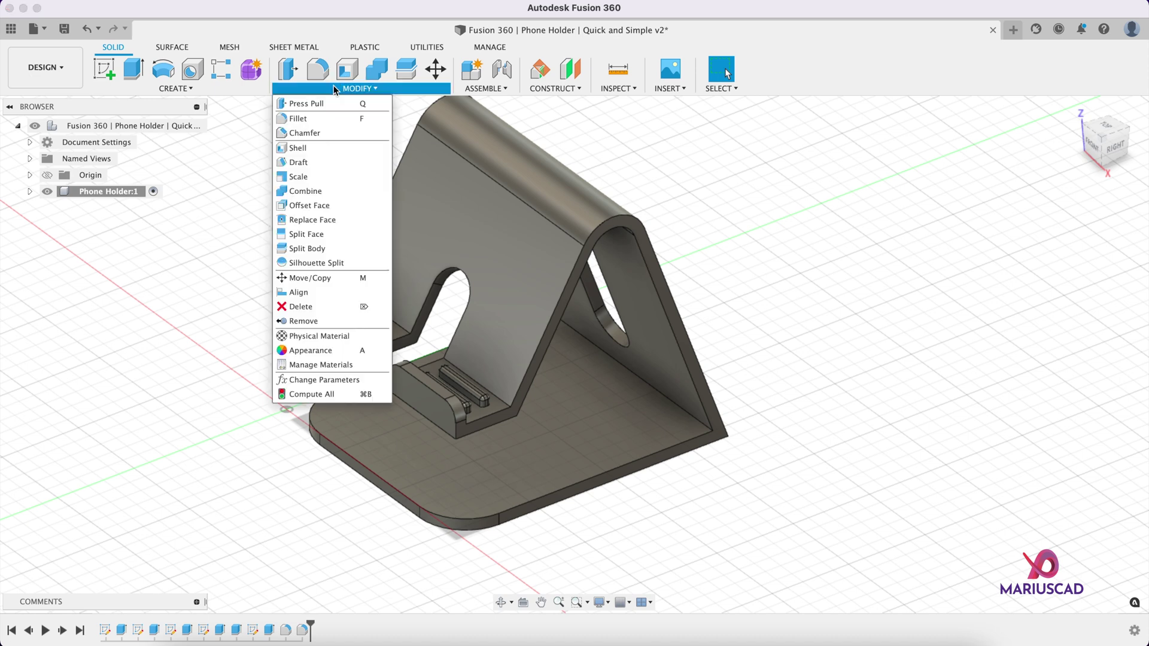
click(299, 333)
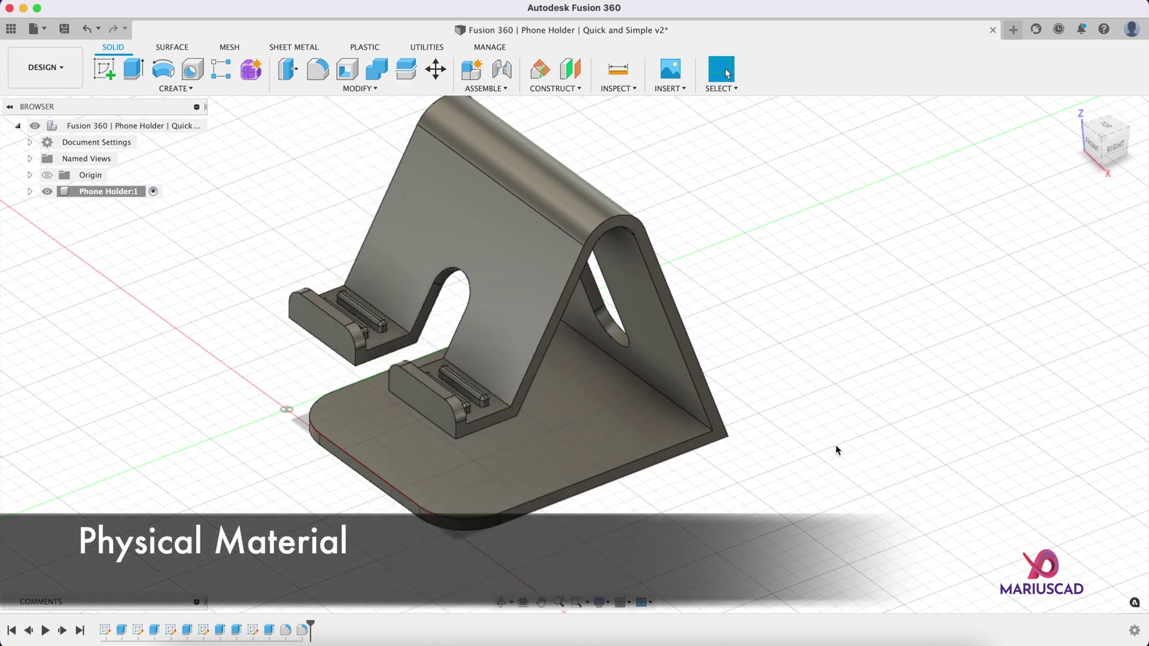
scroll(989, 450, down, 3)
click(990, 452)
scroll(990, 452, down, 3)
scroll(992, 455, up, 3)
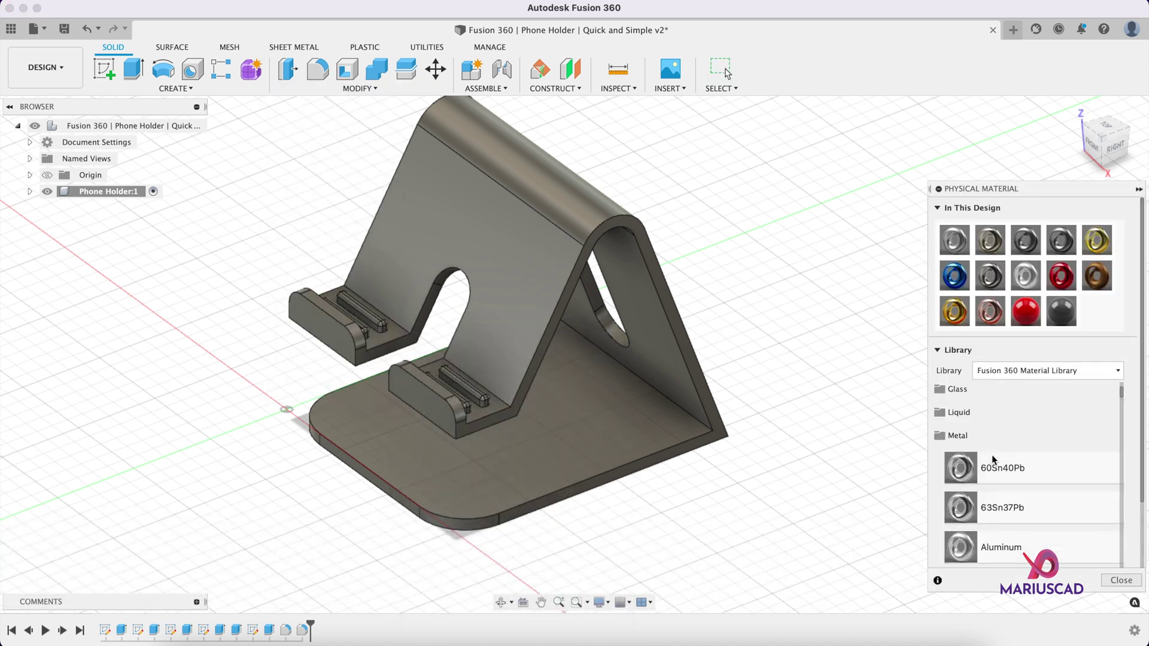
scroll(999, 465, down, 5)
scroll(1003, 470, down, 15)
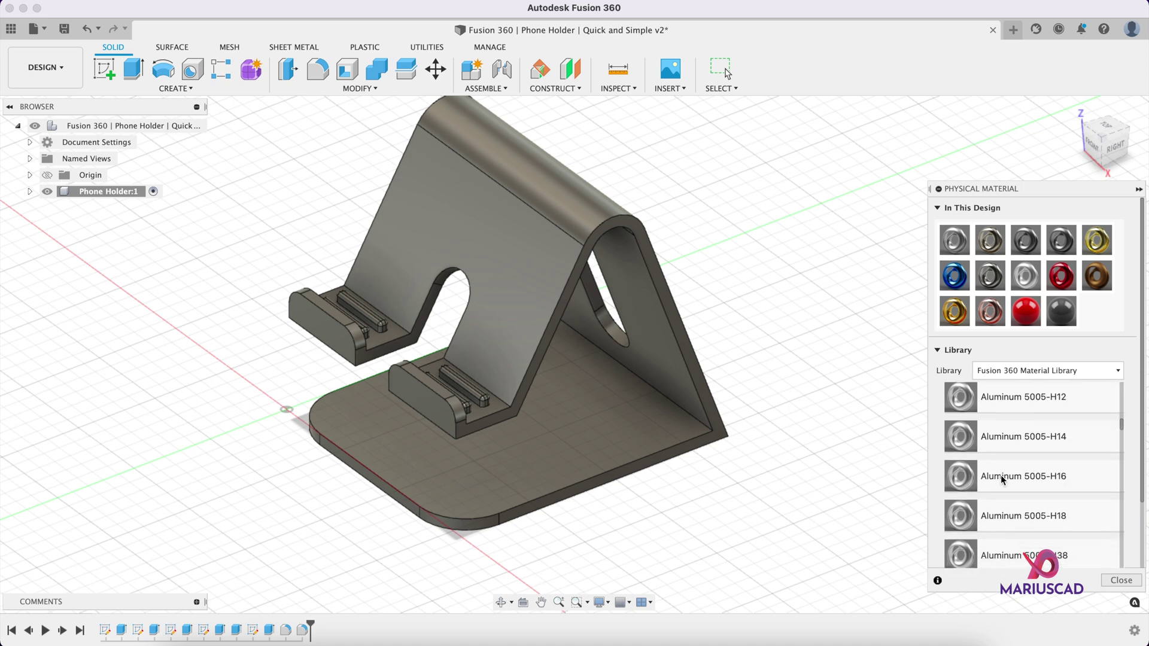
scroll(1001, 475, down, 20)
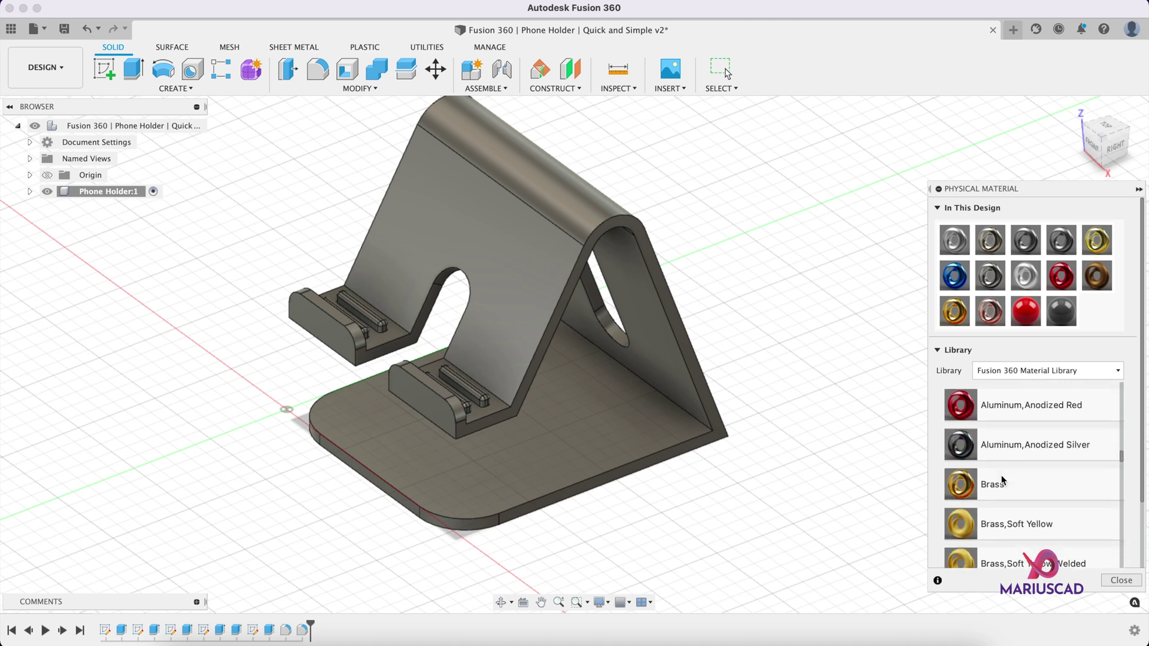
scroll(1002, 480, up, 2)
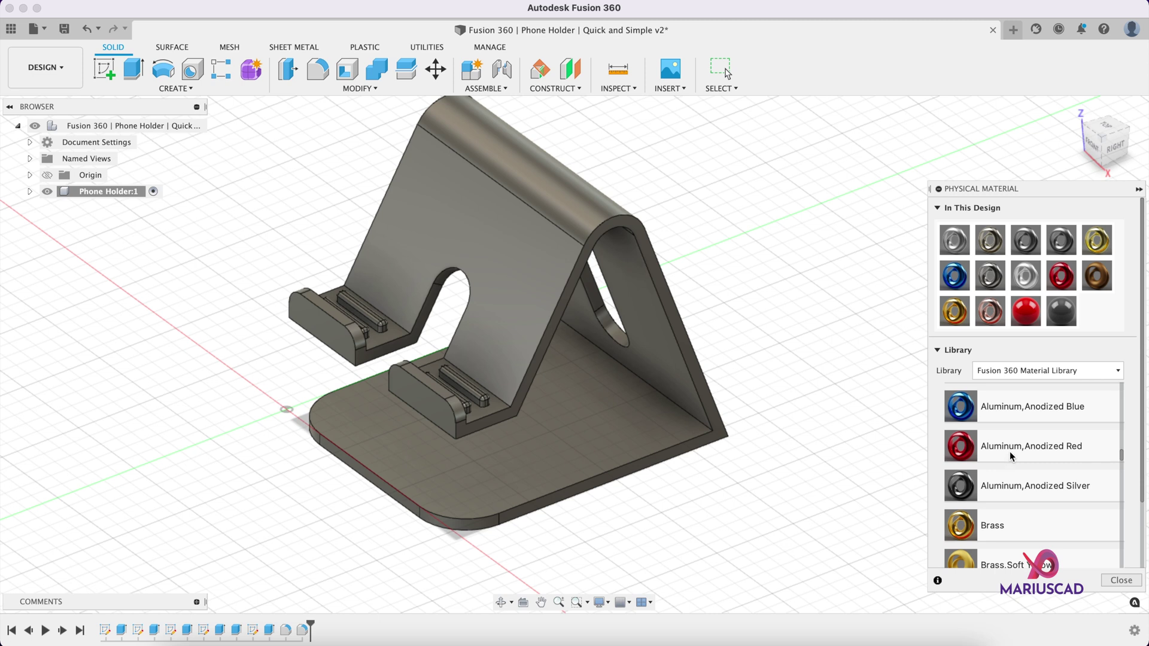
drag(1013, 449, 479, 306)
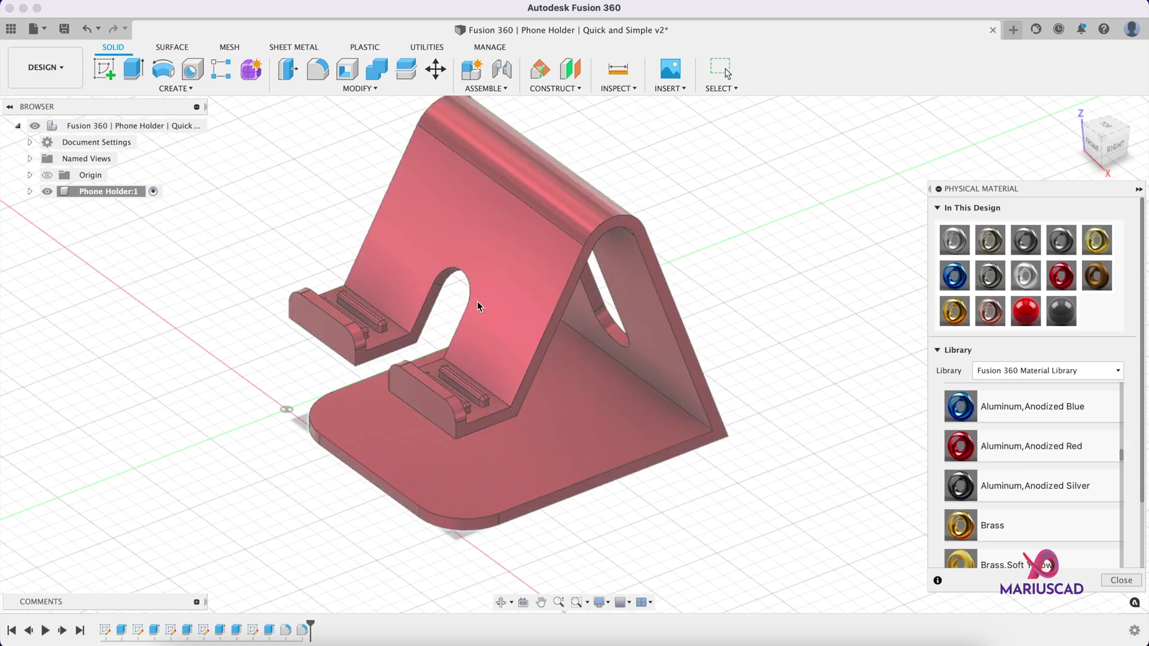
key(Escape)
shift+middle_drag(809, 274, 755, 356)
shift+middle_drag(854, 303, 760, 302)
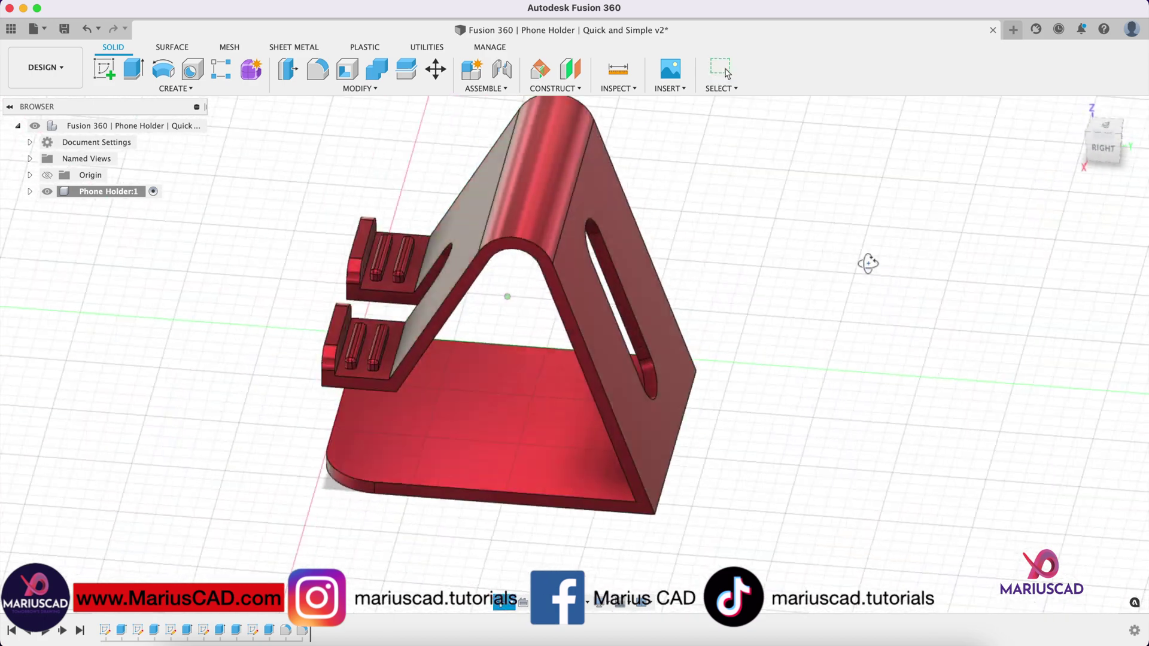